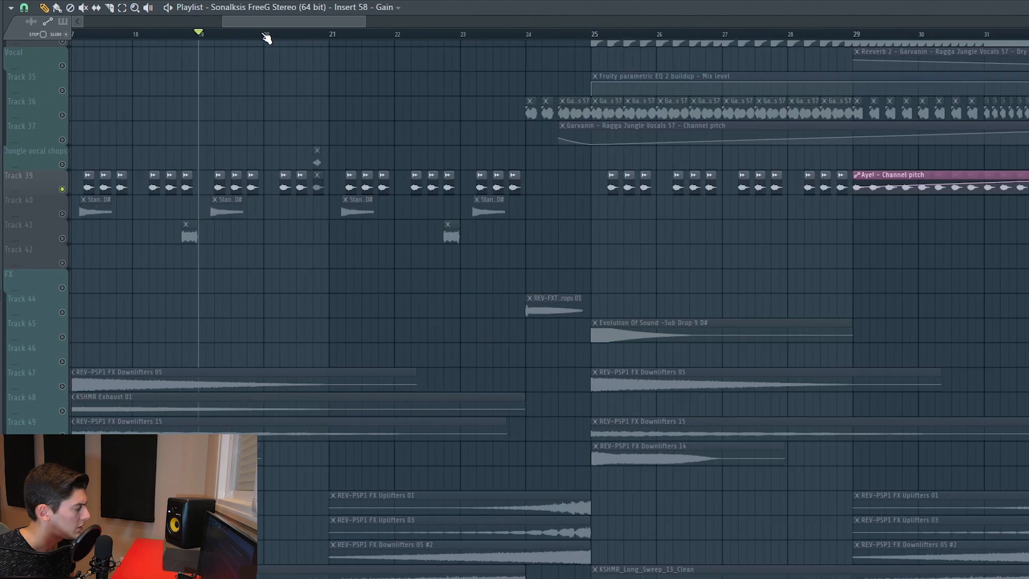
Highlight the section from bar 49 to bar 65 across all playlist tracks, then clear the highlight.
{"action": "scroll", "coordinate": [257, 37], "scroll_direction": "down", "scroll_amount": 5}
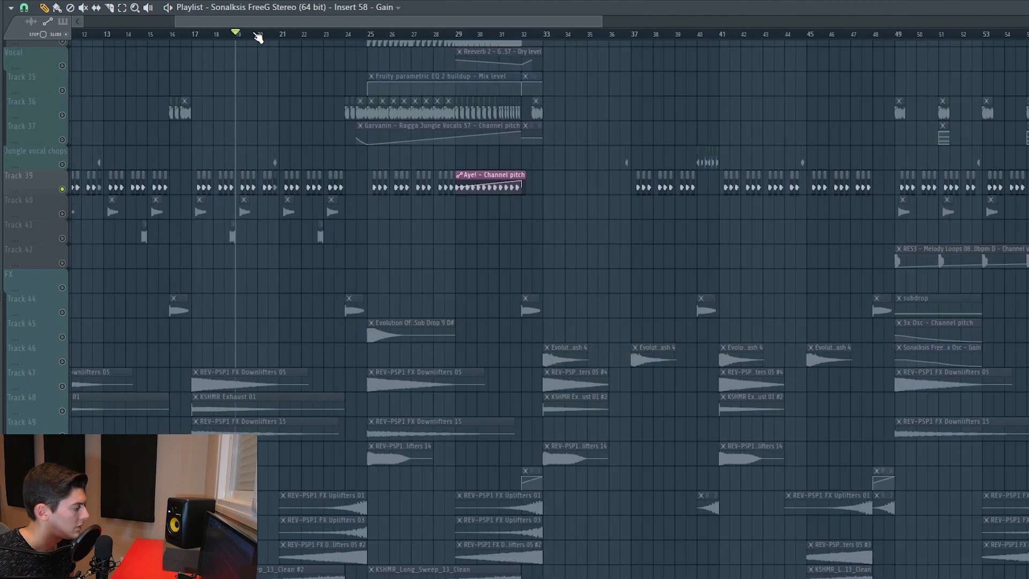
{"action": "key", "text": "space"}
{"action": "scroll", "coordinate": [119, 141], "scroll_direction": "down", "scroll_amount": 4}
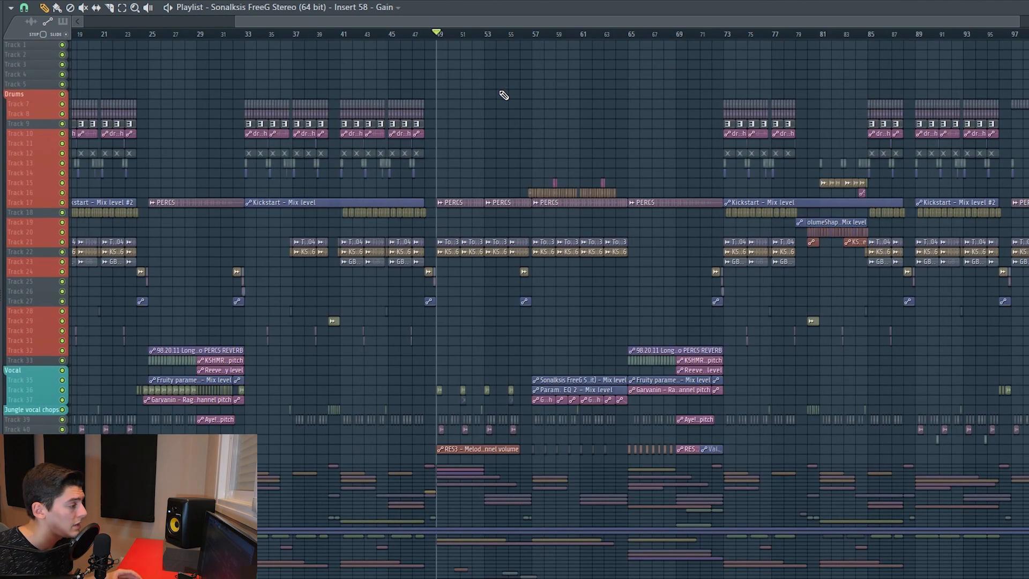
{"action": "left_click_drag", "start_coordinate": [439, 36], "coordinate": [635, 69]}
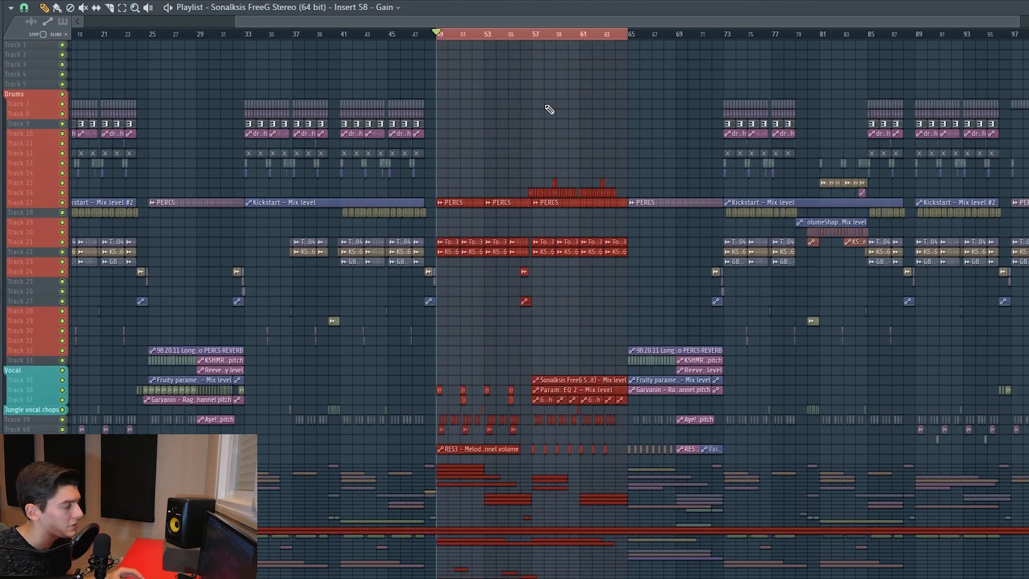
{"action": "left_click", "coordinate": [599, 37], "text": "ctrl"}
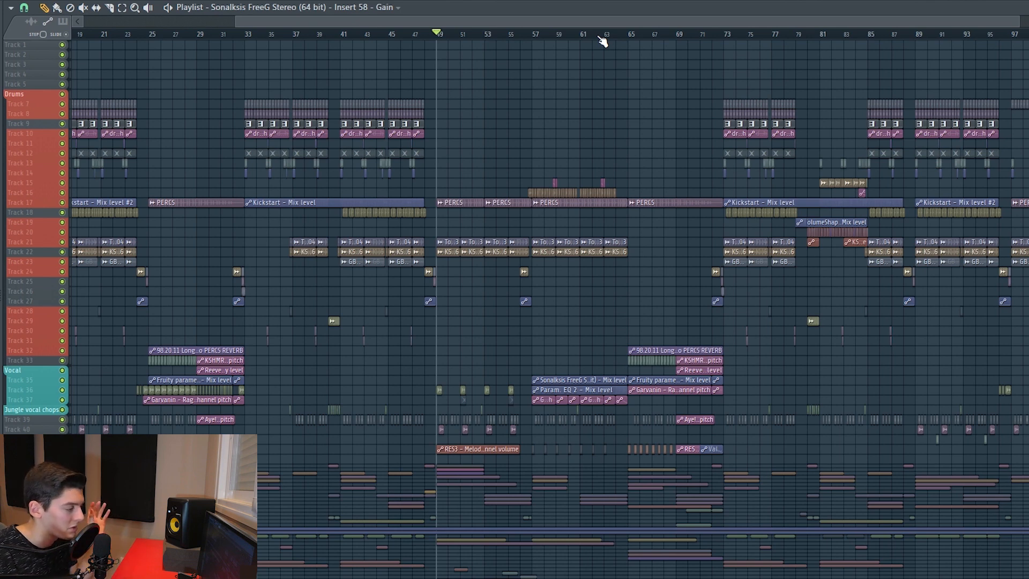
Place the playback position in the section before bar 57 and play the lead-in from bar 56 with all tracks active.
{"action": "left_click", "coordinate": [737, 34]}
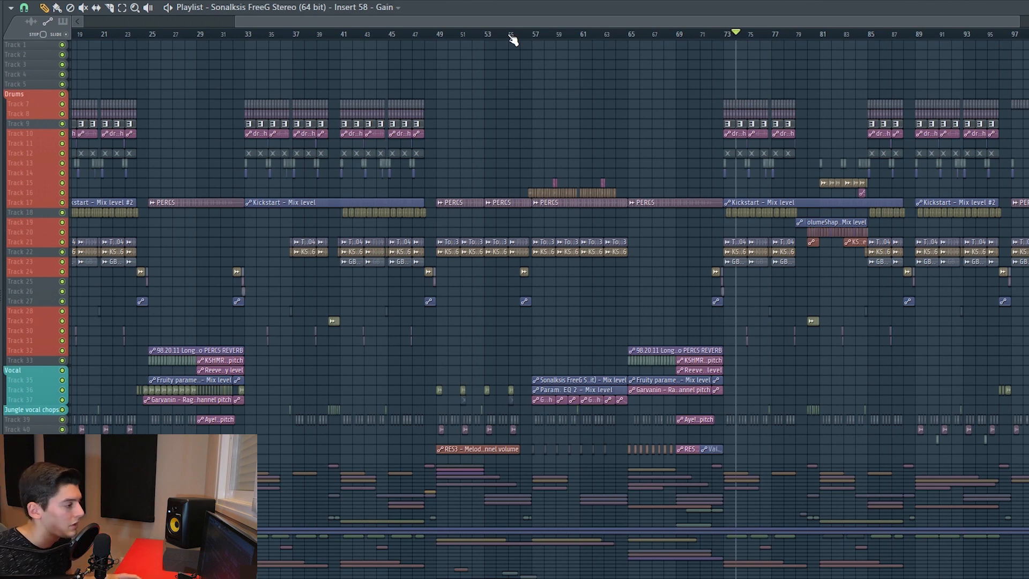
{"action": "left_click", "coordinate": [510, 35]}
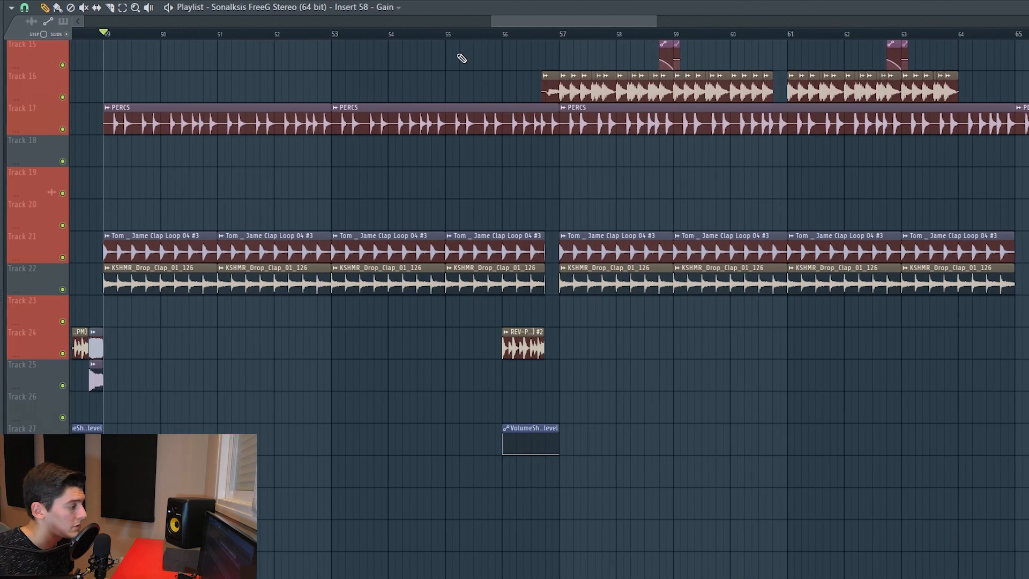
{"action": "left_click", "coordinate": [448, 36]}
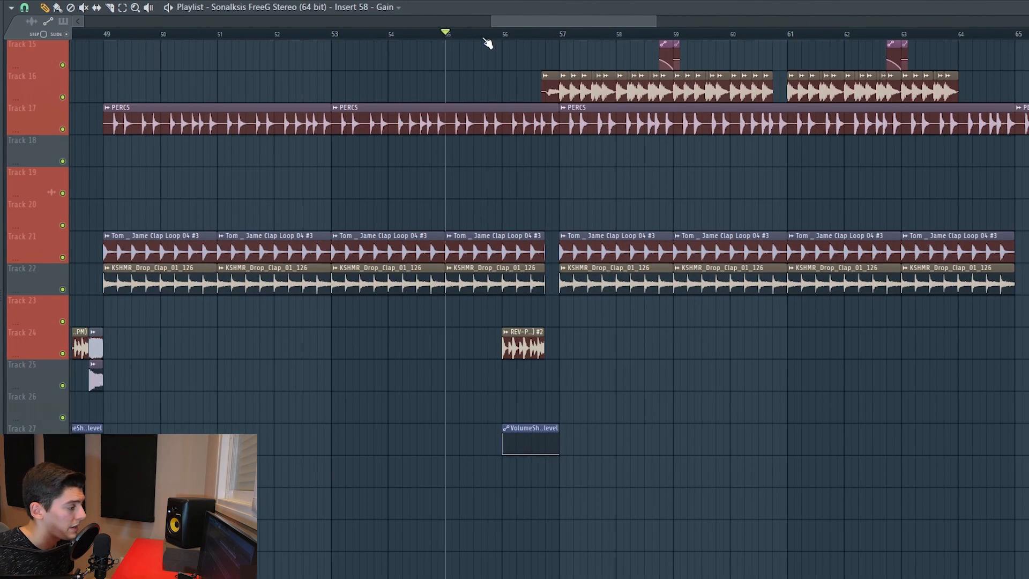
{"action": "left_click", "coordinate": [510, 38]}
{"action": "key", "text": "space"}
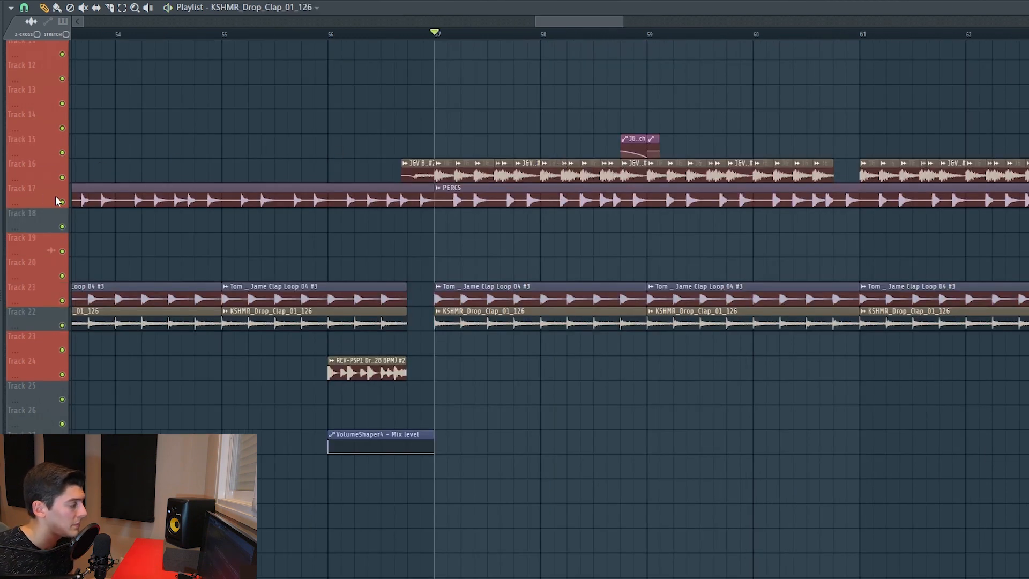
Solo Track 16 together with the PERCS on Track 17 and play them from bar 57.
{"action": "left_click", "coordinate": [62, 202], "text": "ctrl"}
{"action": "left_click", "coordinate": [60, 175]}
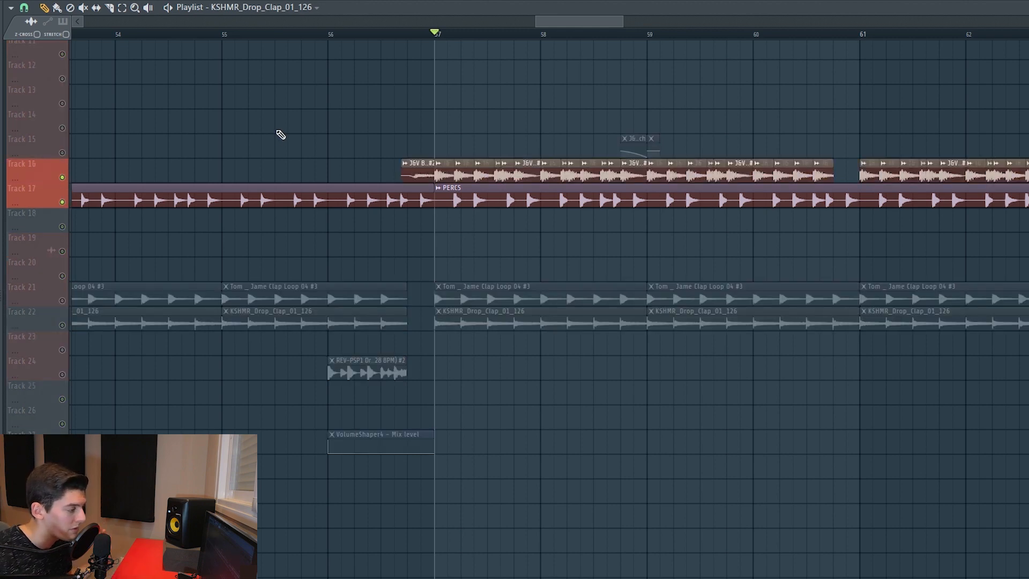
{"action": "key", "text": "space"}
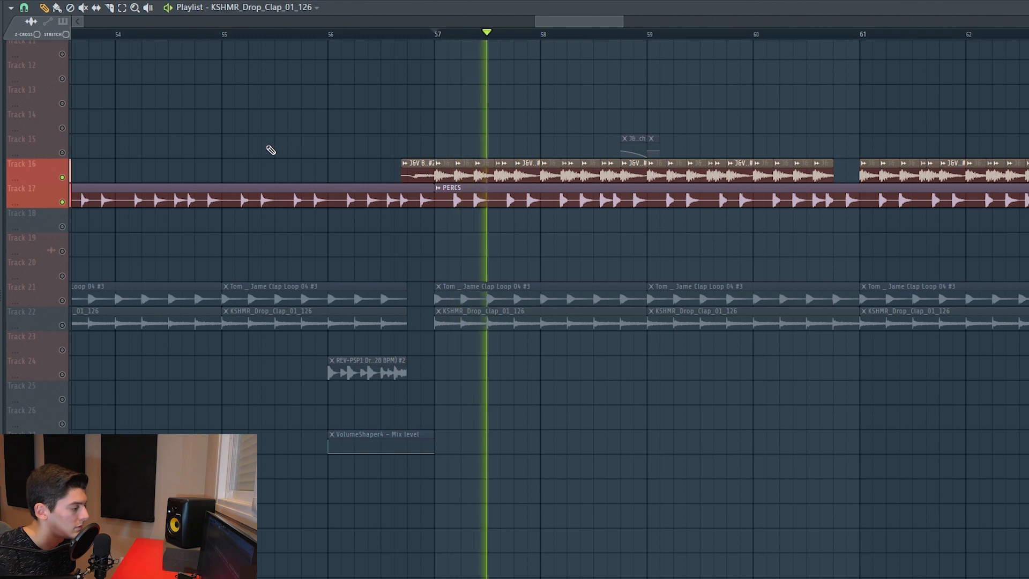
{"action": "key", "text": "space"}
Solo the two clap loops on Track 21 and Track 22 and play them from bar 57.
{"action": "left_click", "coordinate": [62, 300], "text": "ctrl"}
{"action": "left_click", "coordinate": [62, 324]}
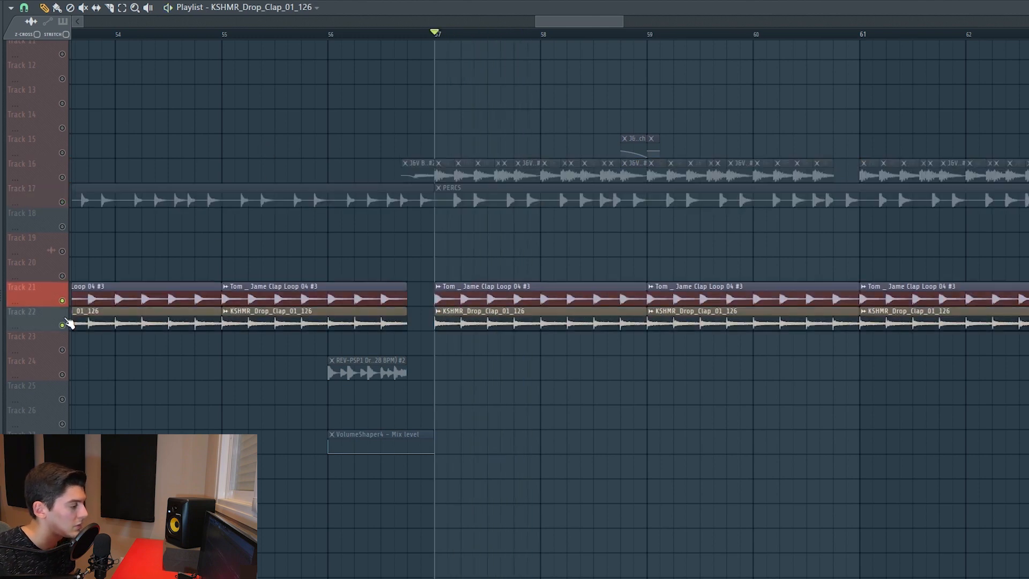
{"action": "key", "text": "space"}
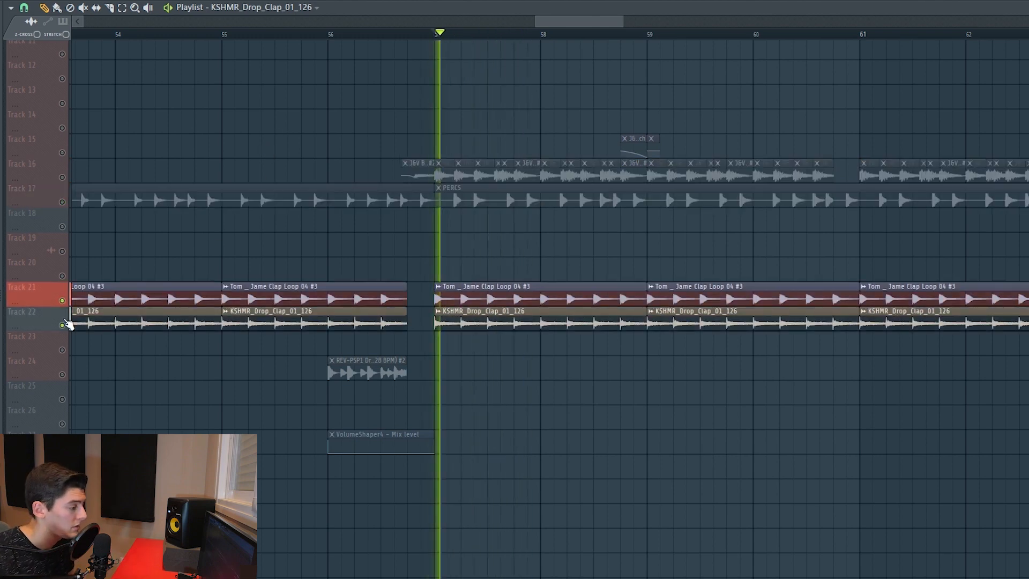
{"action": "key", "text": "space"}
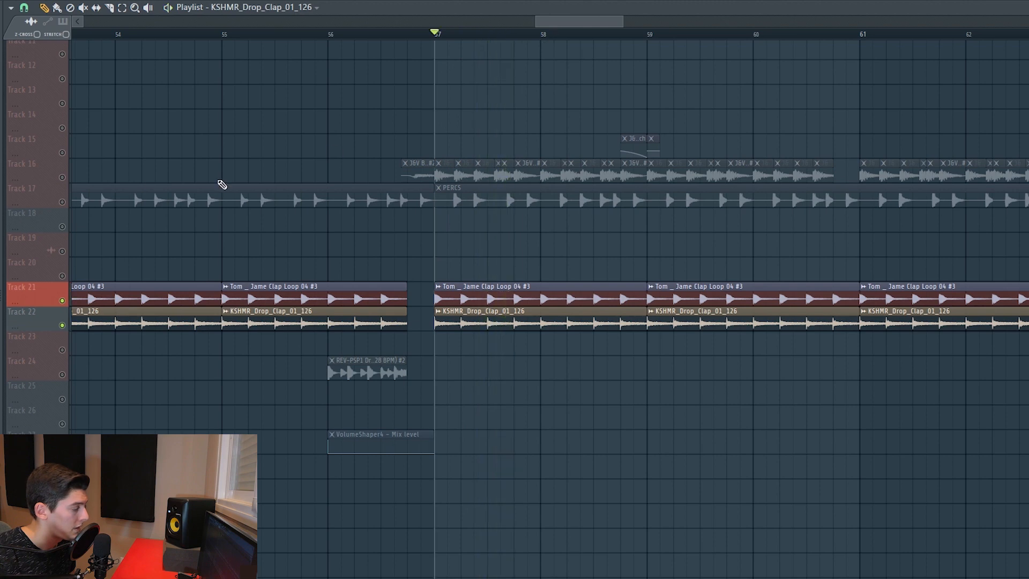
Solo Track 16 with its pitch automation on Track 15 and play the passage leading into bar 59.
{"action": "left_click", "coordinate": [62, 177], "text": "ctrl"}
{"action": "left_click_drag", "start_coordinate": [518, 140], "coordinate": [317, 138]}
{"action": "left_click", "coordinate": [63, 150]}
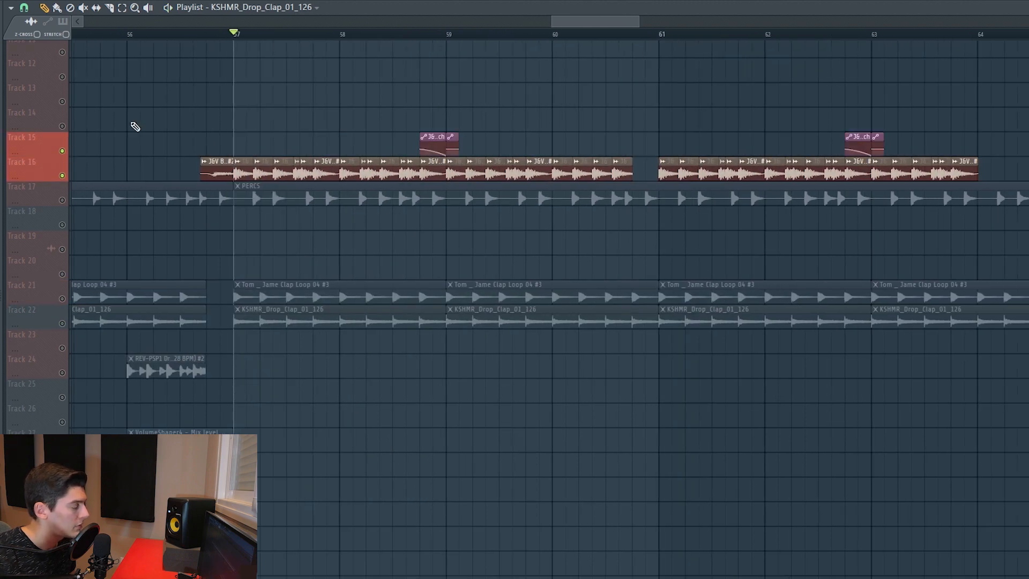
{"action": "left_click", "coordinate": [380, 34]}
{"action": "key", "text": "space"}
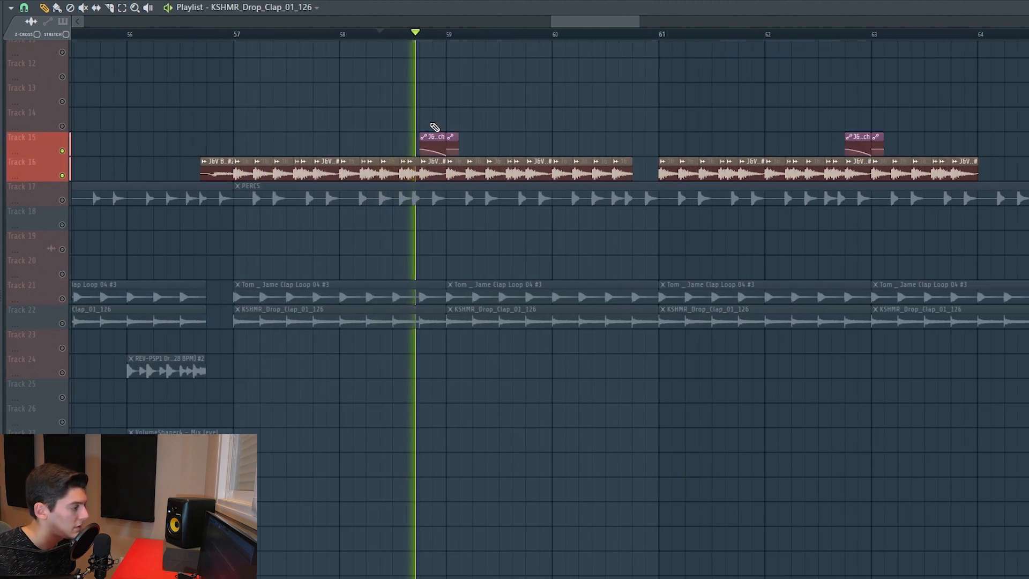
{"action": "key", "text": "space"}
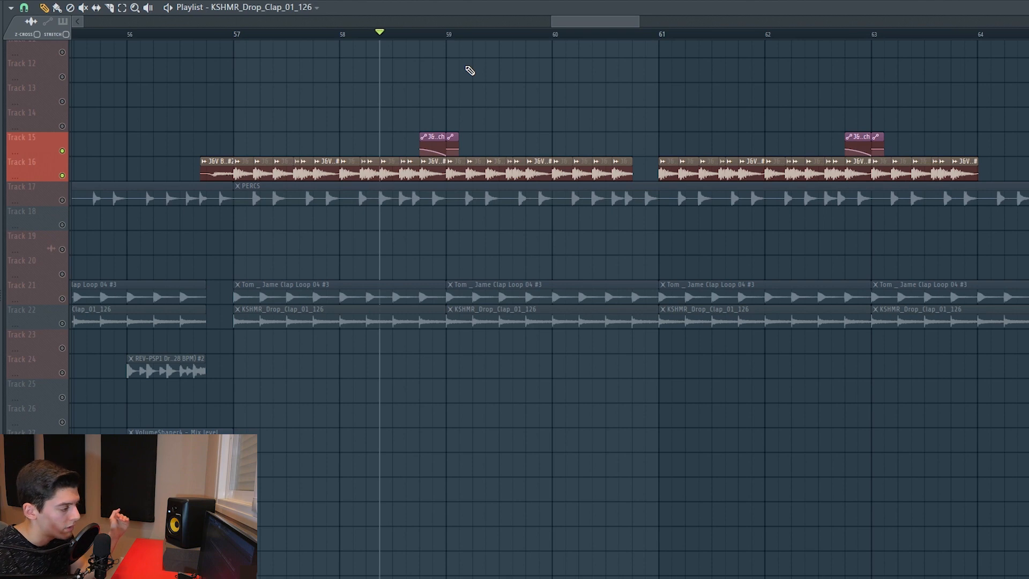
Solo the Vocal track group and play its chopped vocals from bar 57.
{"action": "scroll", "coordinate": [475, 48], "scroll_direction": "down", "scroll_amount": 6}
{"action": "scroll", "coordinate": [476, 188], "scroll_direction": "down", "scroll_amount": 6}
{"action": "scroll", "coordinate": [476, 195], "scroll_direction": "up", "scroll_amount": 2}
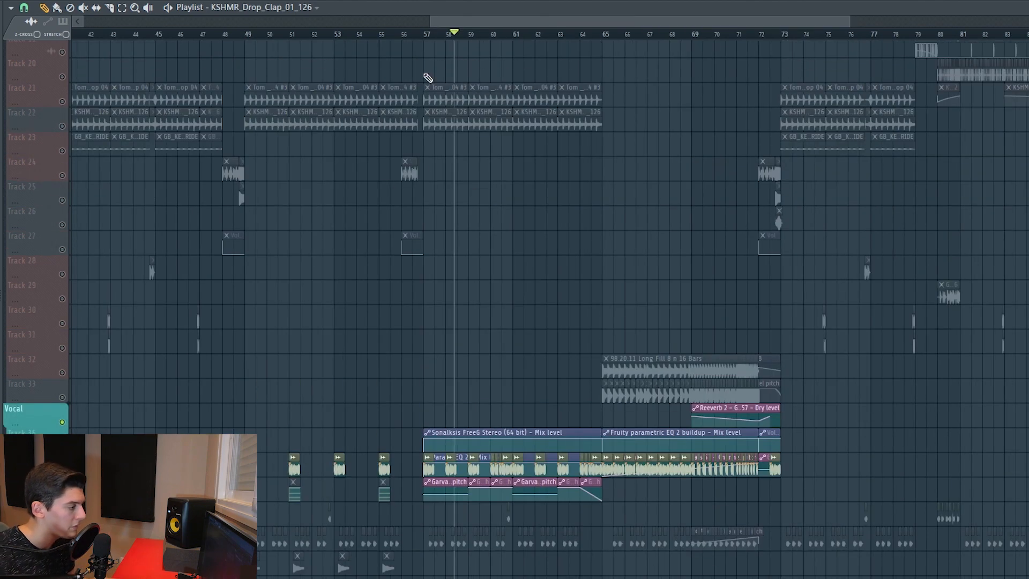
{"action": "scroll", "coordinate": [468, 171], "scroll_direction": "down", "scroll_amount": 3}
{"action": "left_click", "coordinate": [427, 34]}
{"action": "scroll", "coordinate": [445, 36], "scroll_direction": "up", "scroll_amount": 3}
{"action": "key", "text": "space"}
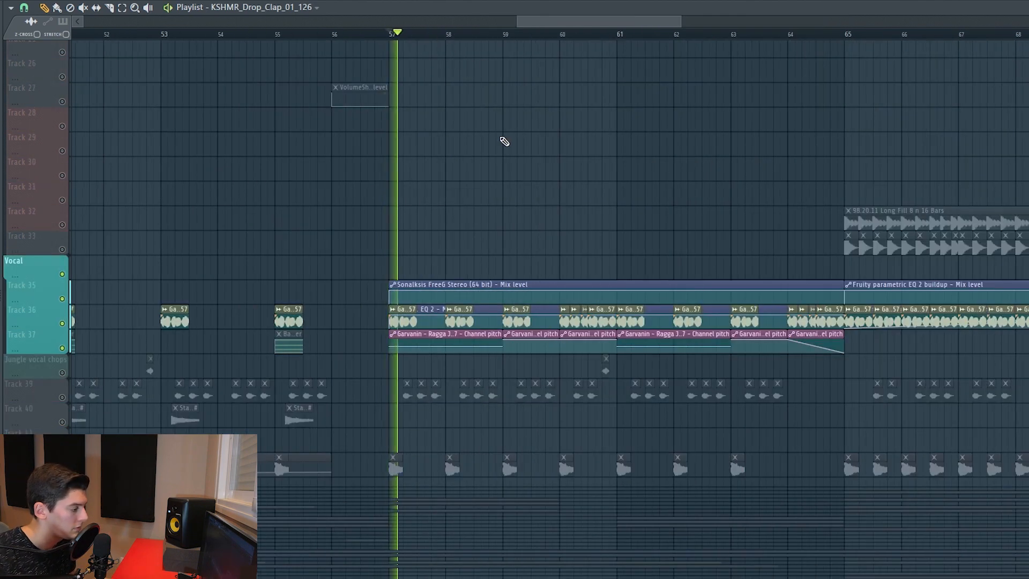
{"action": "key", "text": "space"}
Play the soloed Vocal group from bar 60 to hear the faster vocal chops.
{"action": "left_click", "coordinate": [568, 36]}
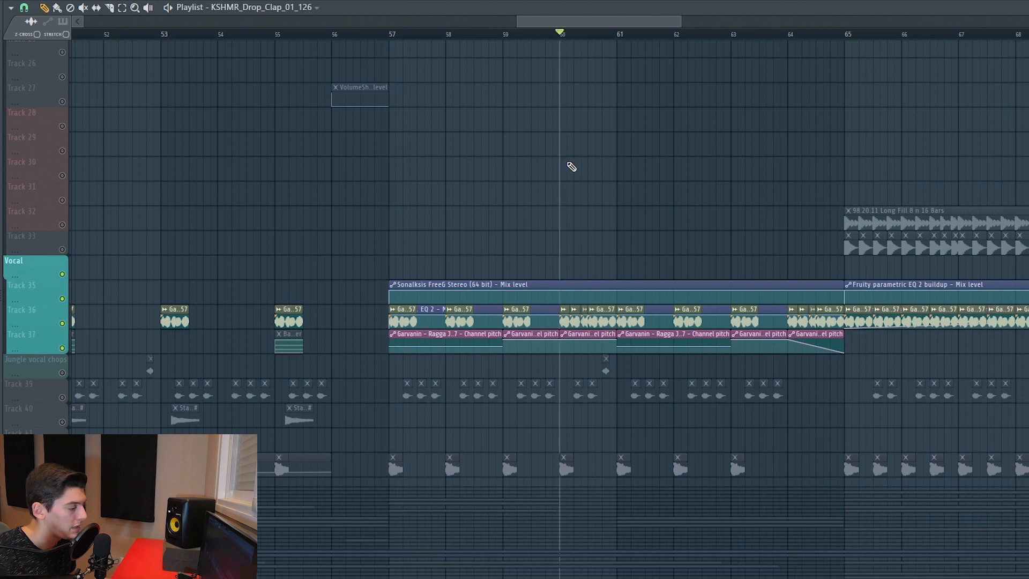
{"action": "key", "text": "space"}
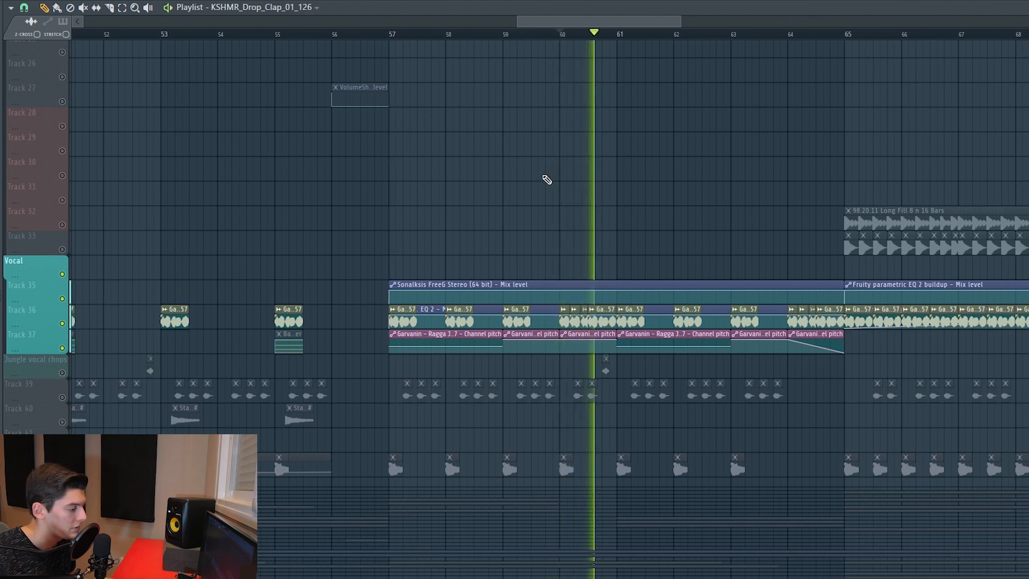
{"action": "key", "text": "space"}
Solo the Aye! vocal chops on Track 39 and play them from bar 57.
{"action": "scroll", "coordinate": [622, 35], "scroll_direction": "down", "scroll_amount": 3}
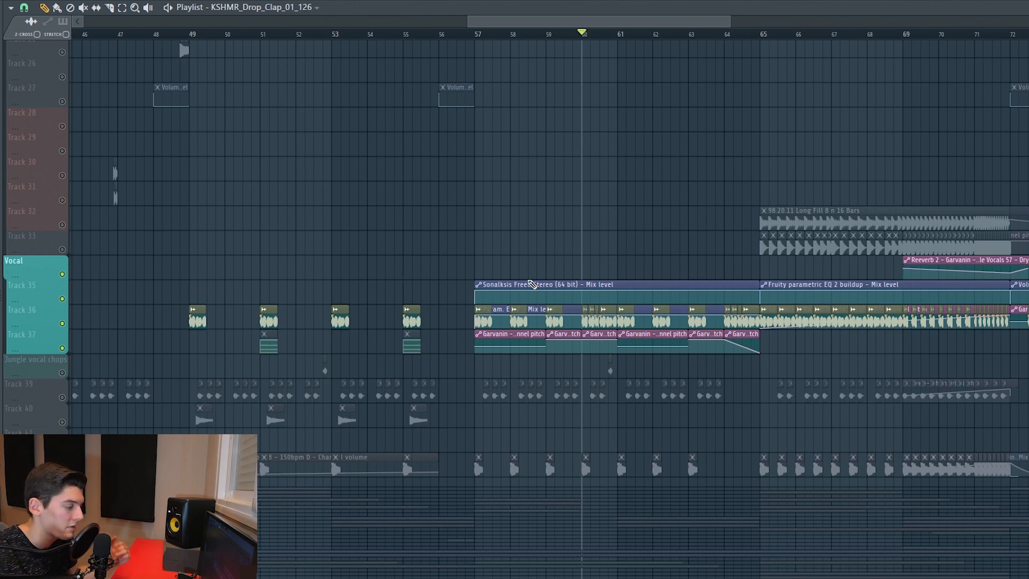
{"action": "scroll", "coordinate": [558, 154], "scroll_direction": "down", "scroll_amount": 7}
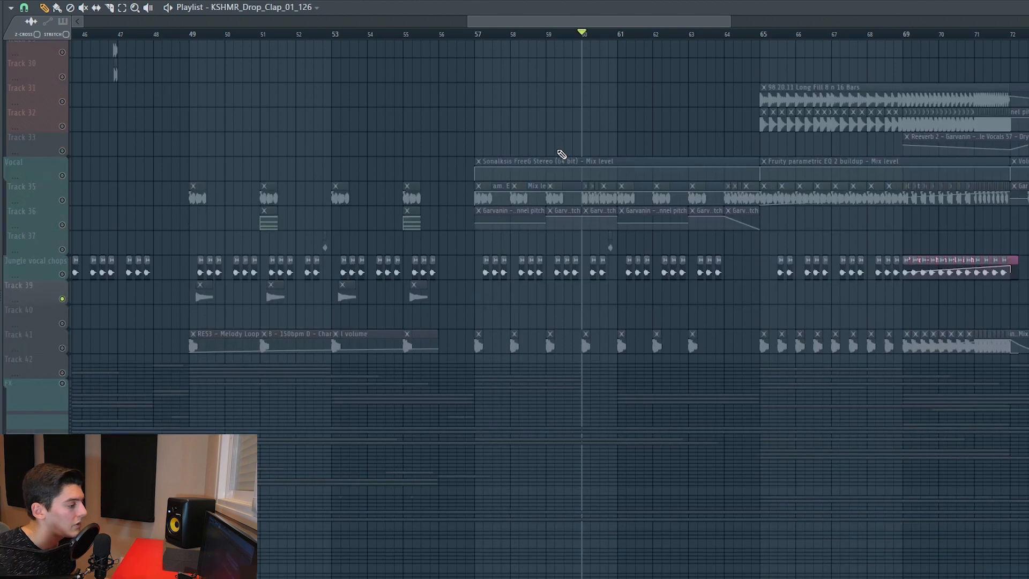
{"action": "scroll", "coordinate": [590, 37], "scroll_direction": "down", "scroll_amount": 2}
{"action": "left_click", "coordinate": [523, 34]}
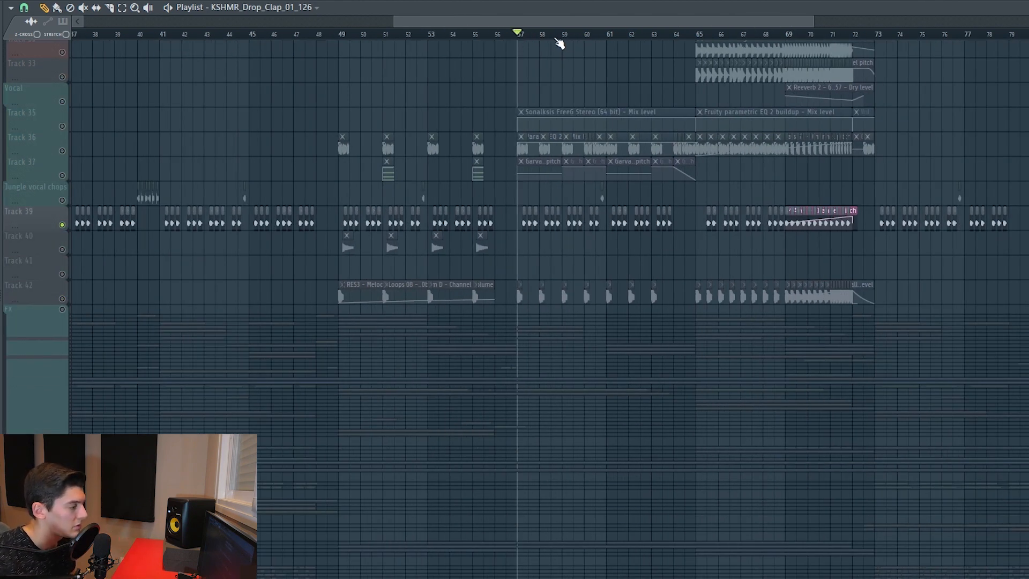
{"action": "scroll", "coordinate": [557, 39], "scroll_direction": "down", "scroll_amount": 4}
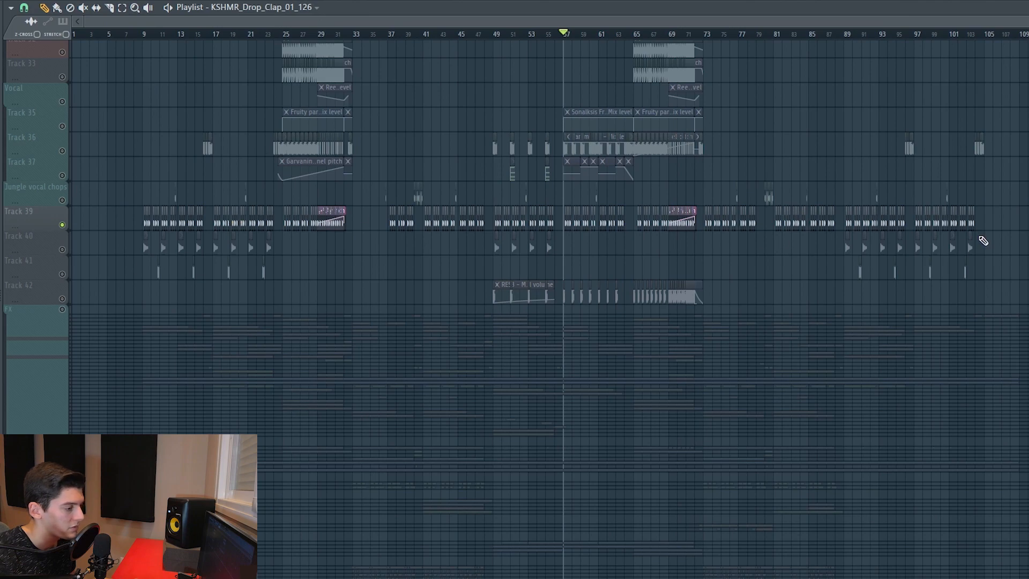
{"action": "scroll", "coordinate": [560, 40], "scroll_direction": "up", "scroll_amount": 12}
{"action": "key", "text": "space"}
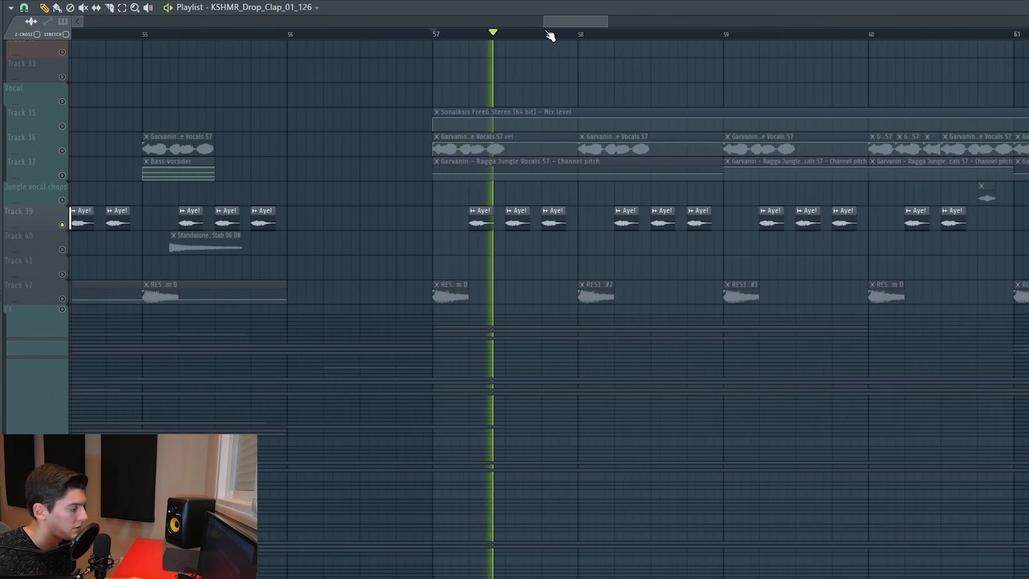
Solo the stab on Track 40, enable the melody loop on Track 42 with it, and play both from bar 49.
{"action": "right_click", "coordinate": [63, 204]}
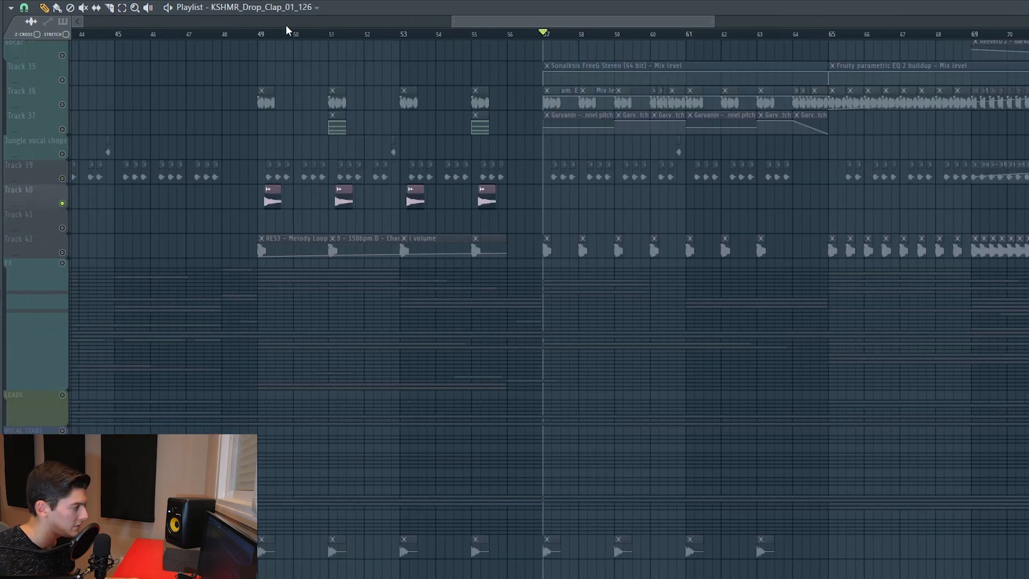
{"action": "left_click_drag", "start_coordinate": [262, 39], "coordinate": [543, 39]}
{"action": "left_click", "coordinate": [368, 137]}
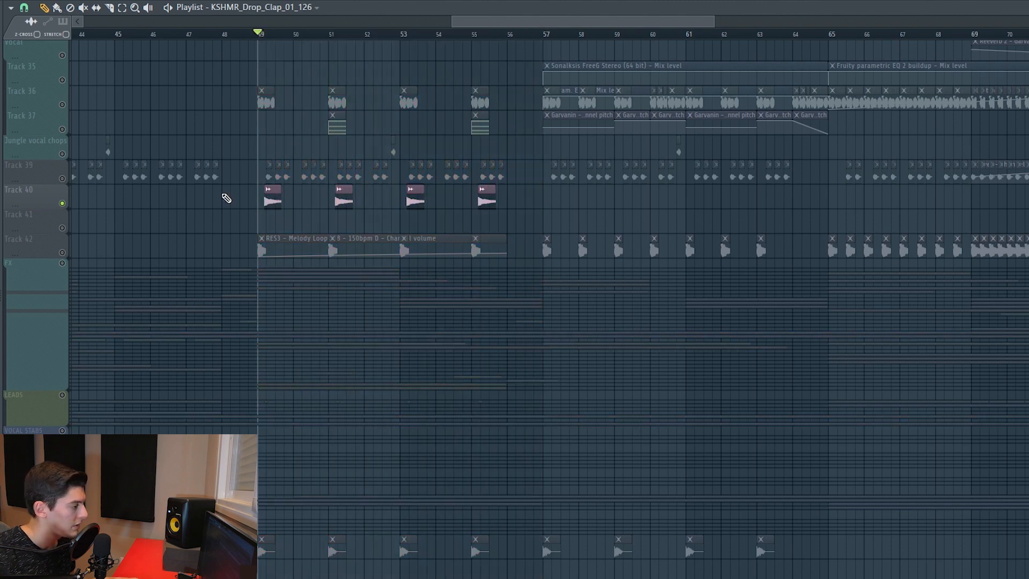
{"action": "left_click", "coordinate": [63, 253]}
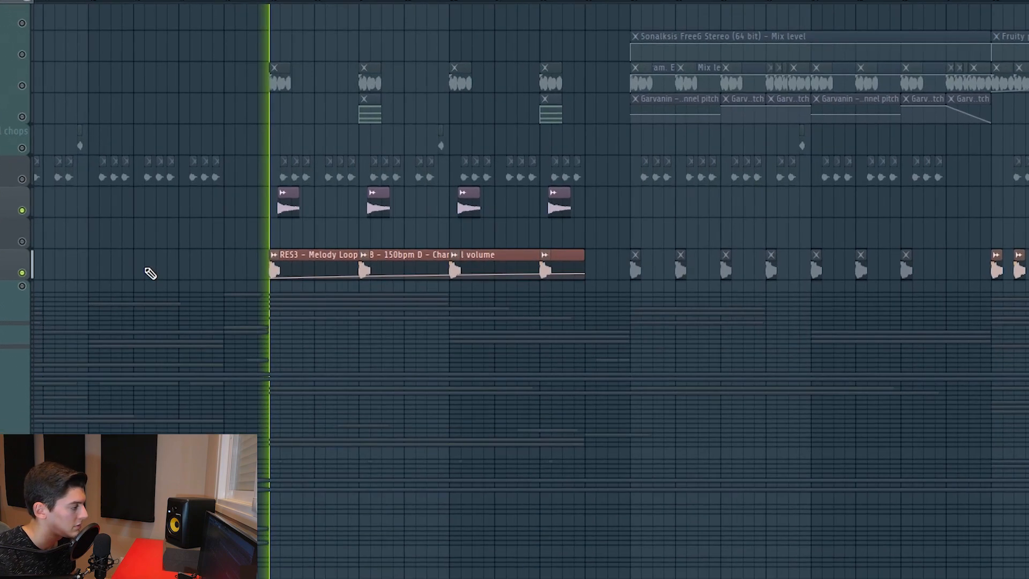
{"action": "key", "text": "space"}
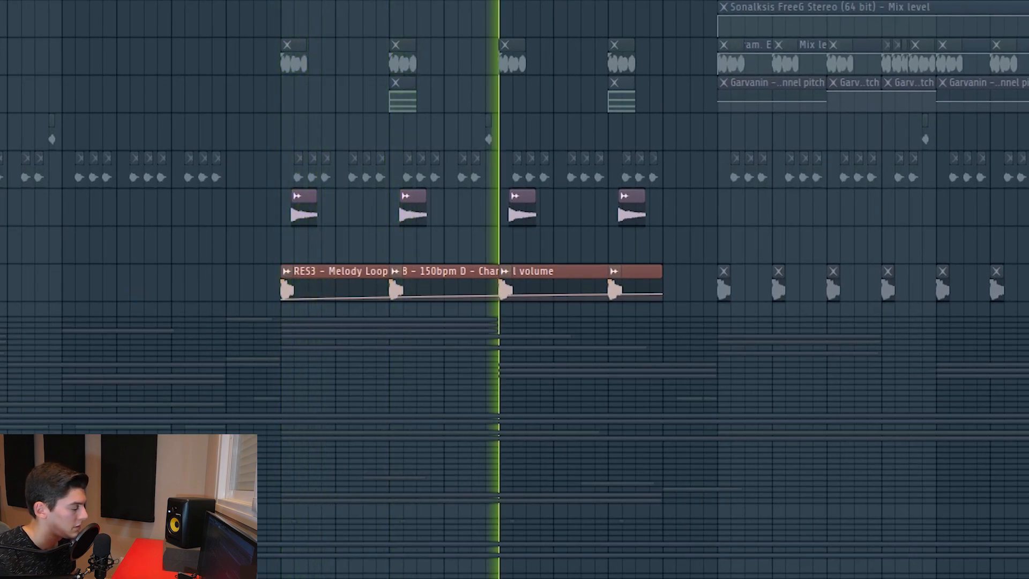
{"action": "key", "text": "space"}
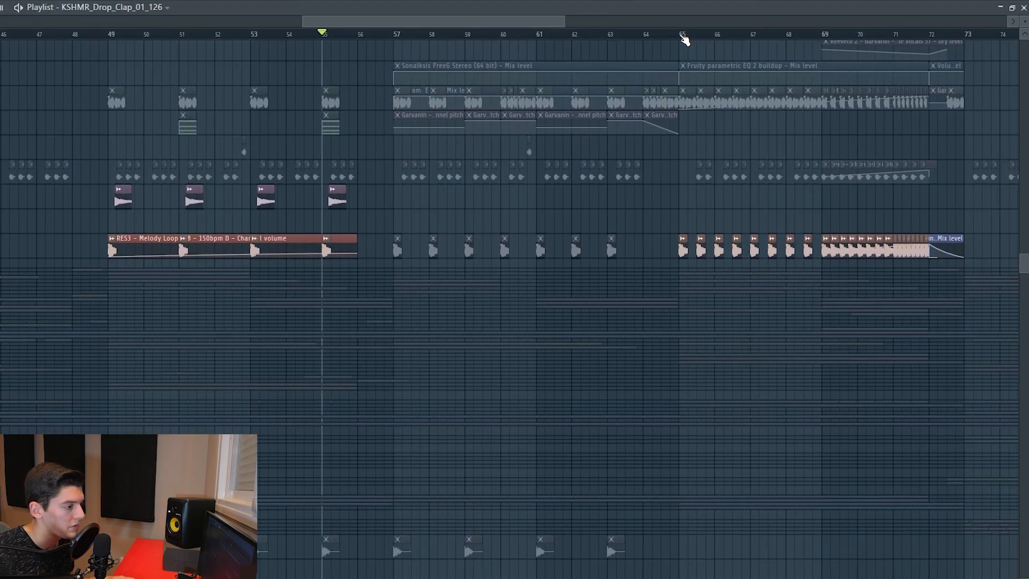
Play only the stab clips on Track 40 from just after bar 49.
{"action": "left_click_drag", "start_coordinate": [682, 34], "coordinate": [838, 32]}
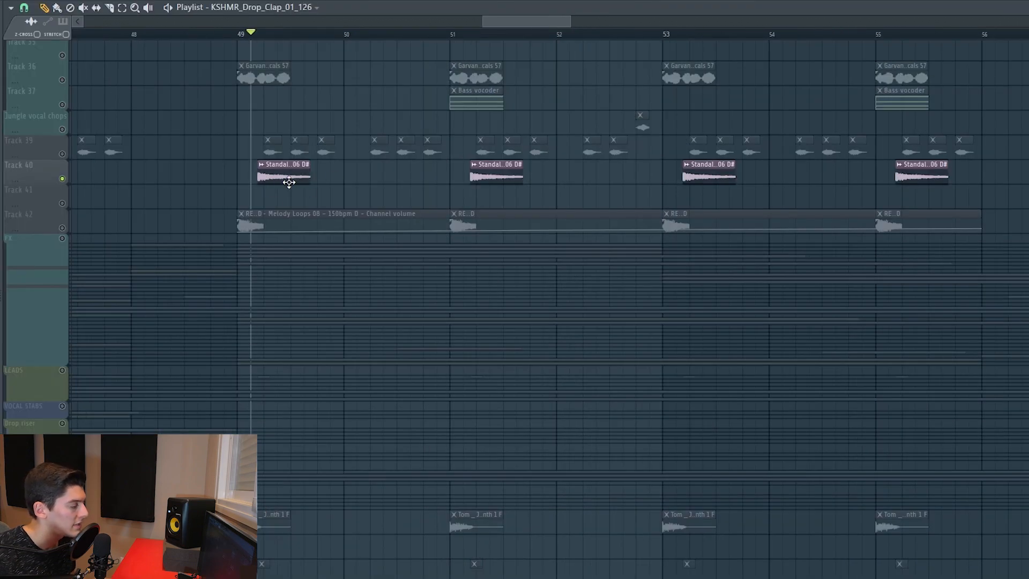
{"action": "key", "text": "space"}
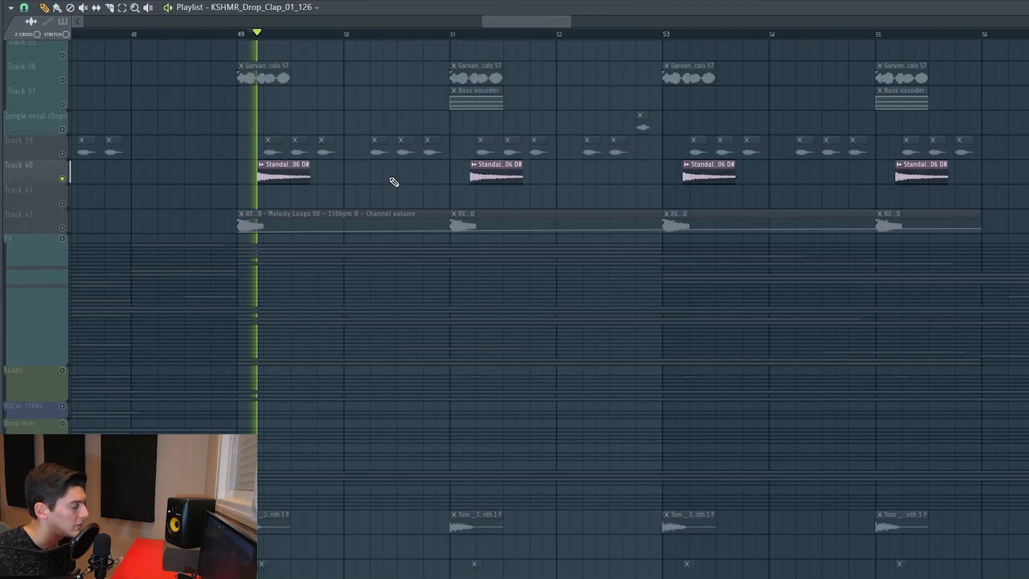
{"action": "key", "text": "space"}
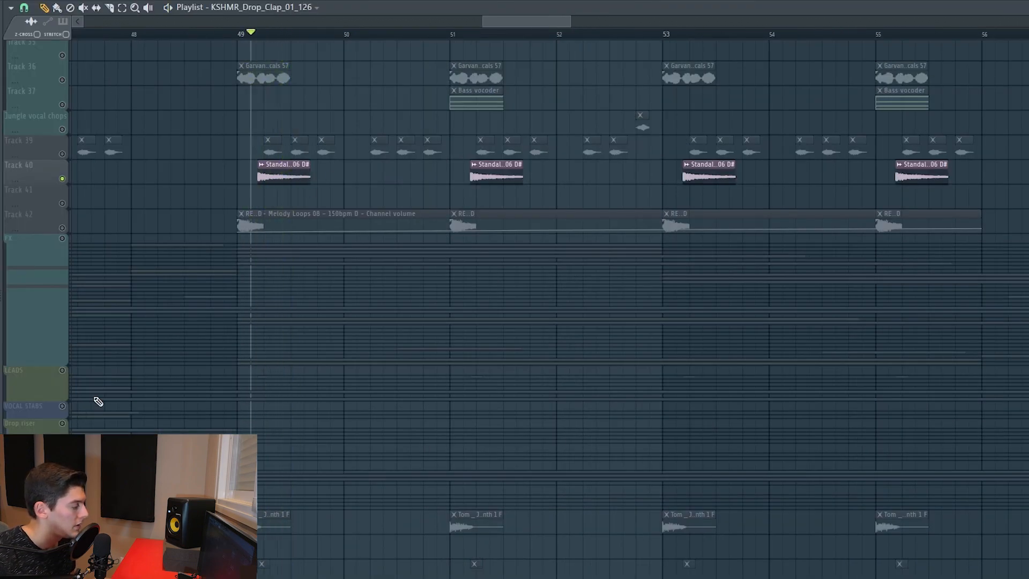
Solo the LEADS track group and play its short pattern clips from just after bar 49.
{"action": "left_click", "coordinate": [64, 375]}
{"action": "scroll", "coordinate": [242, 322], "scroll_direction": "down", "scroll_amount": 3}
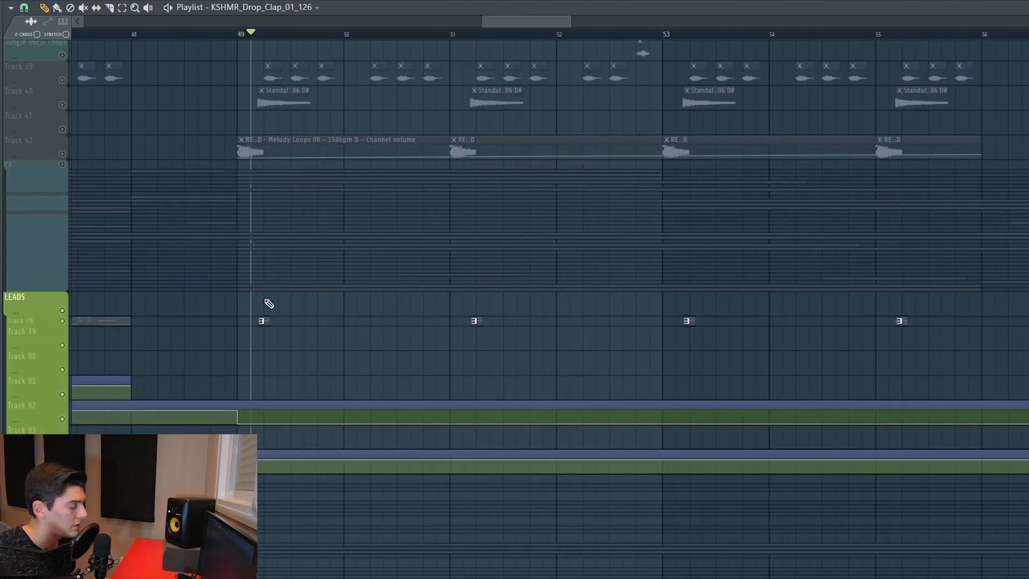
{"action": "left_click", "coordinate": [29, 329]}
{"action": "key", "text": "space"}
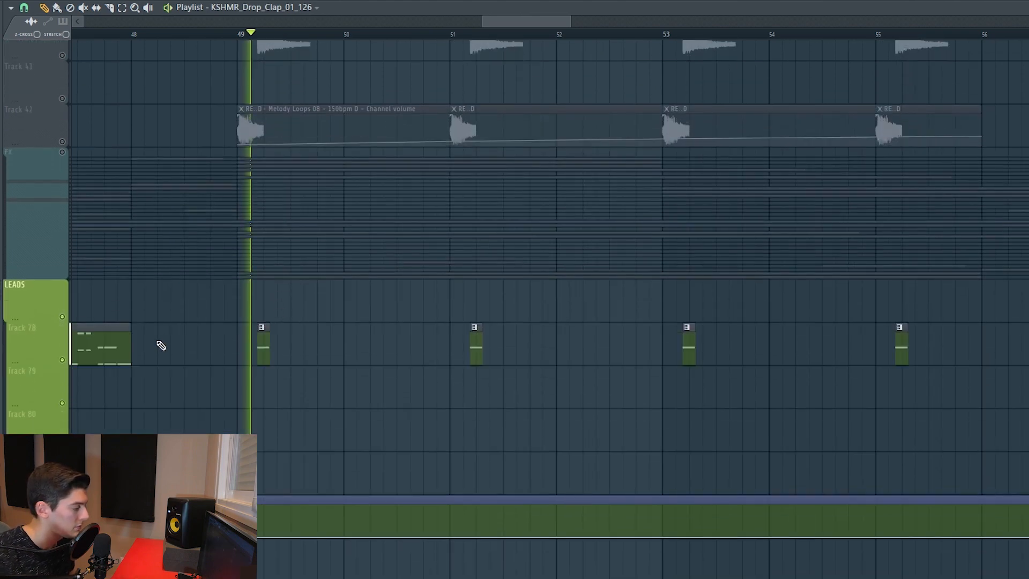
Stop playback, solo the FX track group, and examine its downlifter, uplifter, riser and ambience clips.
{"action": "scroll", "coordinate": [247, 262], "scroll_direction": "up", "scroll_amount": 5}
{"action": "key", "text": "space"}
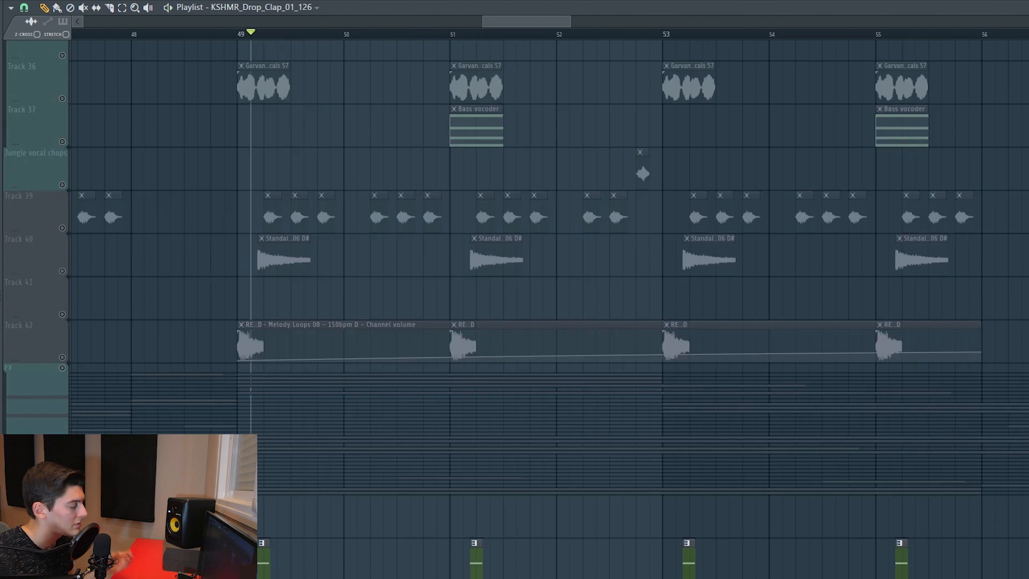
{"action": "left_click", "coordinate": [64, 501]}
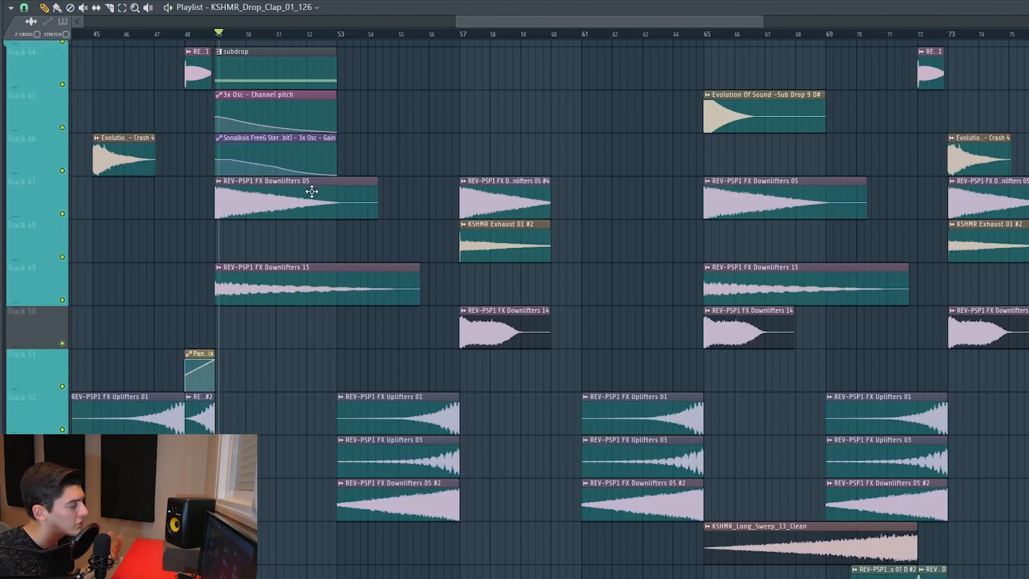
{"action": "scroll", "coordinate": [312, 191], "scroll_direction": "up", "scroll_amount": 3}
{"action": "scroll", "coordinate": [467, 167], "scroll_direction": "down", "scroll_amount": 9}
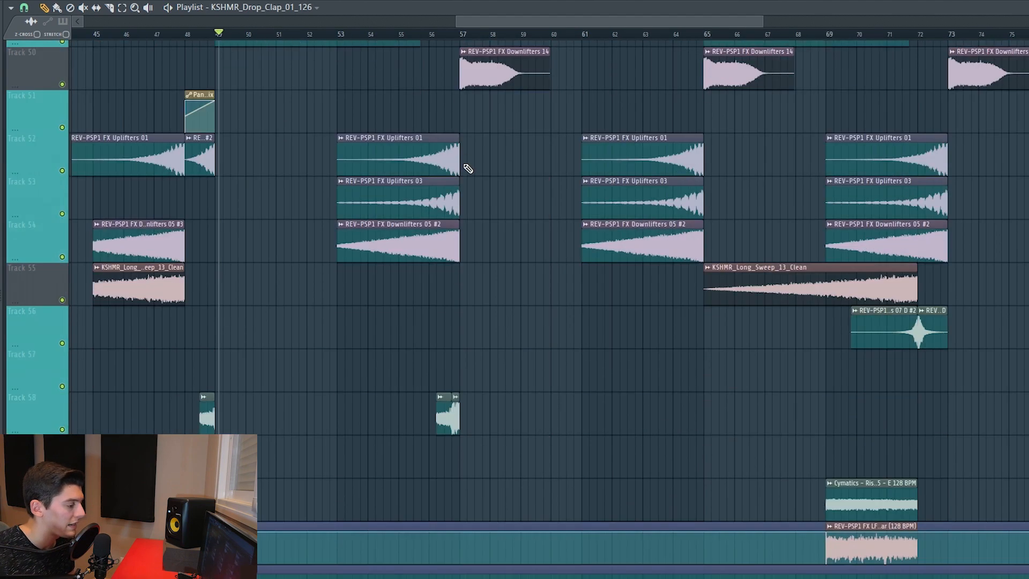
{"action": "scroll", "coordinate": [468, 169], "scroll_direction": "down", "scroll_amount": 3}
{"action": "scroll", "coordinate": [467, 166], "scroll_direction": "up", "scroll_amount": 4}
{"action": "scroll", "coordinate": [509, 240], "scroll_direction": "down", "scroll_amount": 15}
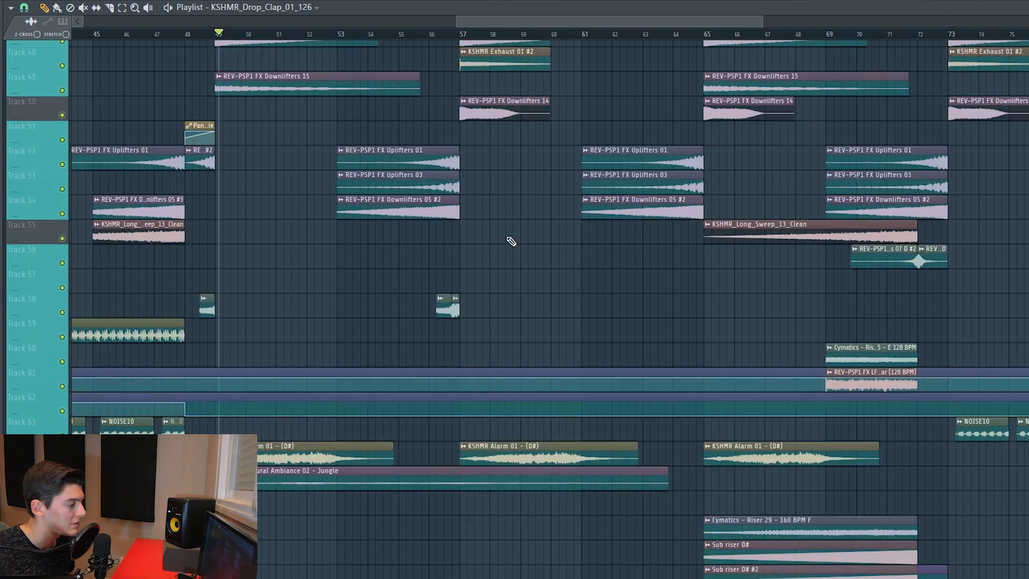
{"action": "scroll", "coordinate": [511, 241], "scroll_direction": "up", "scroll_amount": 20}
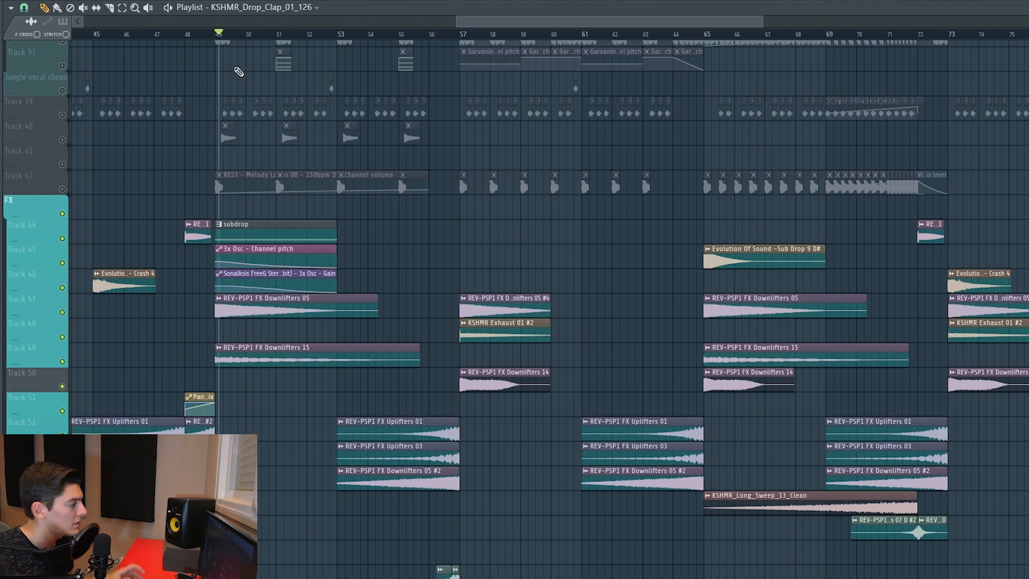
Solo the subdrop on Track 44 with its pitch and gain automation on Tracks 45 and 46, and play it from bar 49.
{"action": "left_click", "coordinate": [216, 34]}
{"action": "scroll", "coordinate": [239, 39], "scroll_direction": "up", "scroll_amount": 4}
{"action": "scroll", "coordinate": [243, 43], "scroll_direction": "up", "scroll_amount": 2}
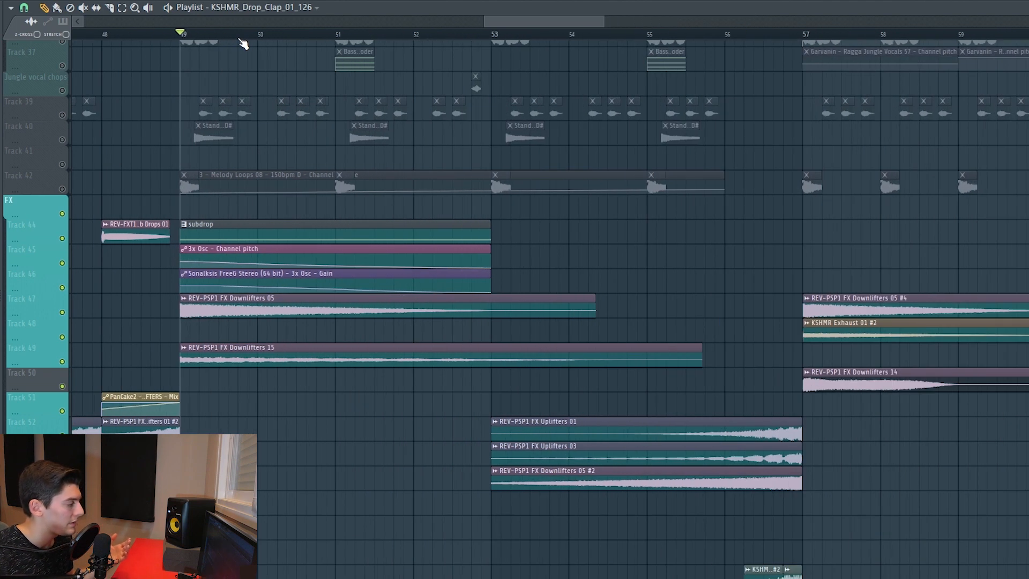
{"action": "right_click", "coordinate": [62, 239]}
{"action": "left_click", "coordinate": [63, 263]}
{"action": "left_click", "coordinate": [62, 288]}
{"action": "scroll", "coordinate": [138, 284], "scroll_direction": "up", "scroll_amount": 3}
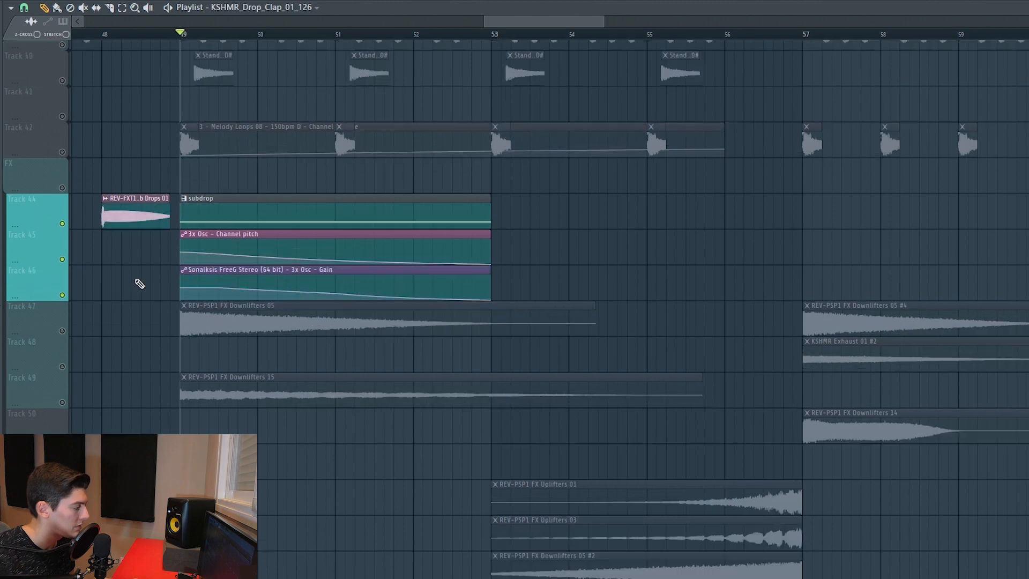
{"action": "key", "text": "space"}
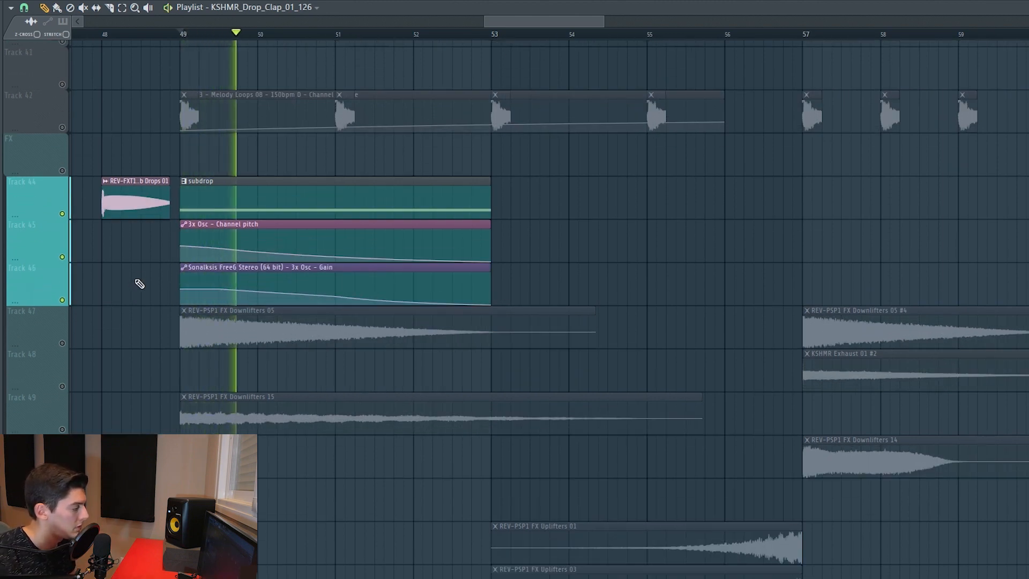
{"action": "key", "text": "space"}
Enable the downlifters on Tracks 47 and 49 and audition them from just after bar 49.
{"action": "mouse_move", "coordinate": [288, 35]}
{"action": "left_mouse_down"}
{"action": "mouse_move", "coordinate": [494, 37]}
{"action": "mouse_move", "coordinate": [257, 41]}
{"action": "left_mouse_up"}
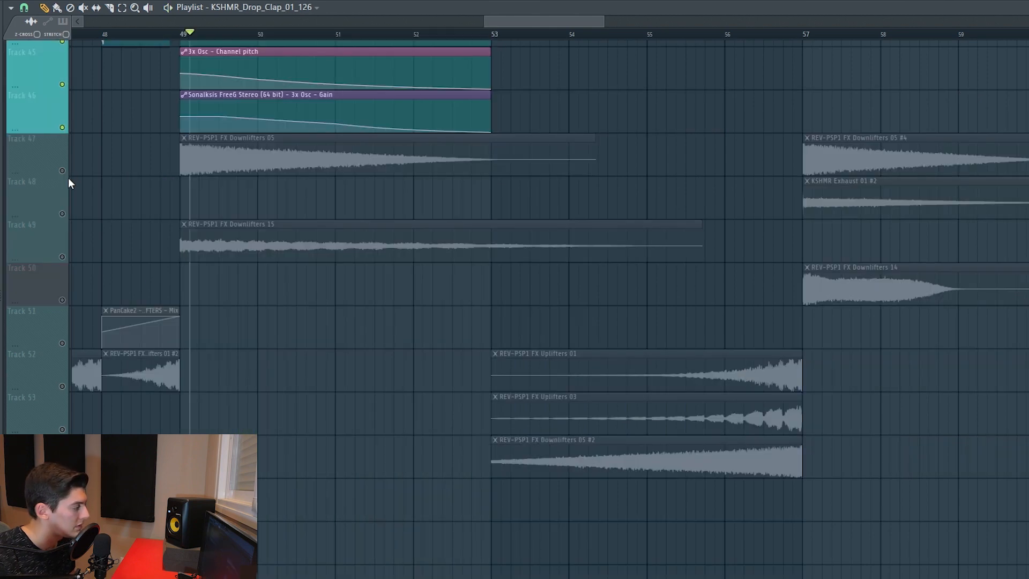
{"action": "left_click", "coordinate": [69, 171]}
{"action": "left_click", "coordinate": [70, 257], "text": "ctrl"}
{"action": "key", "text": "space"}
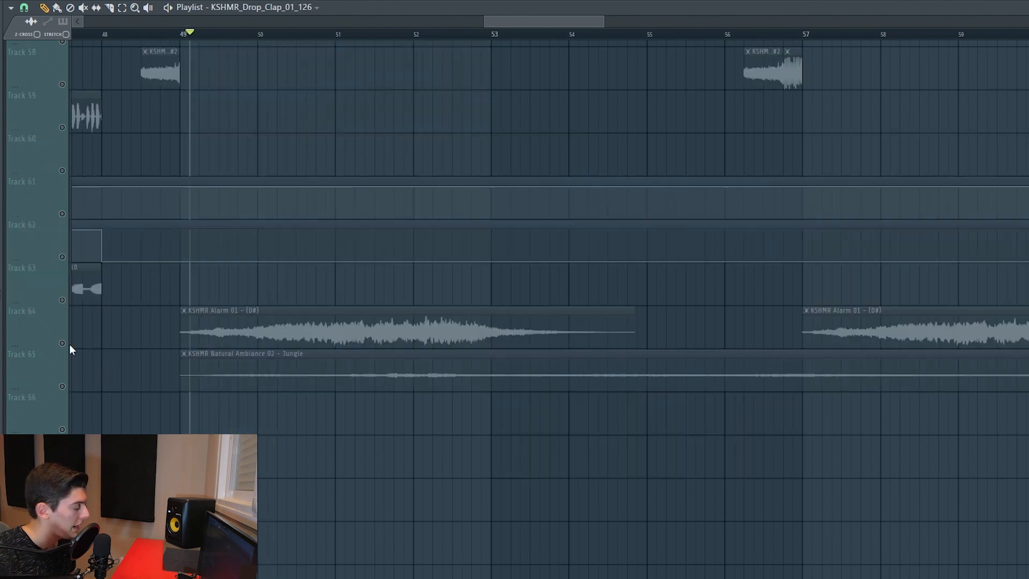
Solo the KSHMR Alarm 01 clips on Track 64 and play them from about bar 51.
{"action": "left_click", "coordinate": [67, 342]}
{"action": "scroll", "coordinate": [284, 174], "scroll_direction": "down", "scroll_amount": 5}
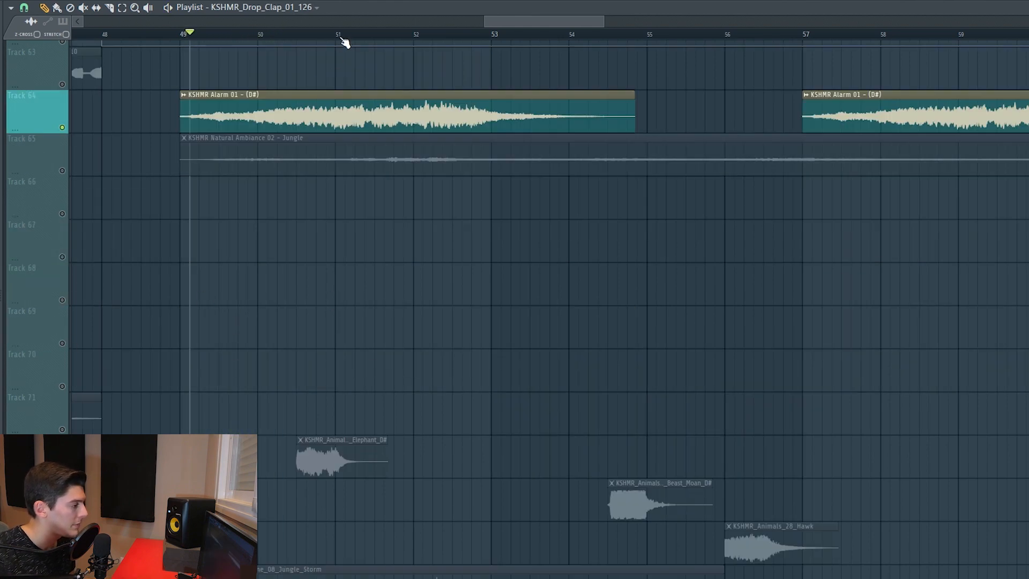
{"action": "scroll", "coordinate": [345, 43], "scroll_direction": "down", "scroll_amount": 5}
{"action": "scroll", "coordinate": [384, 230], "scroll_direction": "down", "scroll_amount": 4}
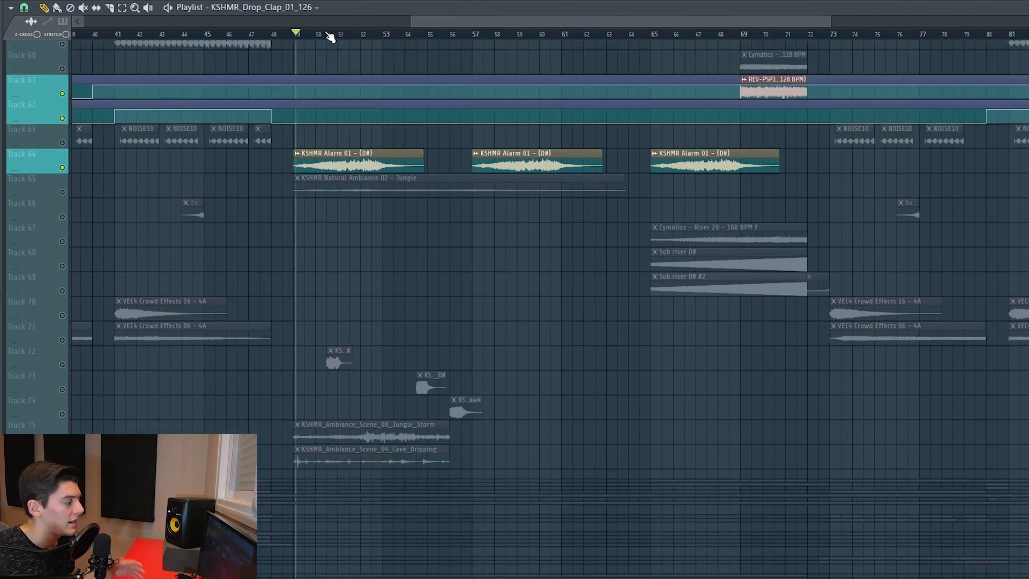
{"action": "left_click", "coordinate": [337, 35]}
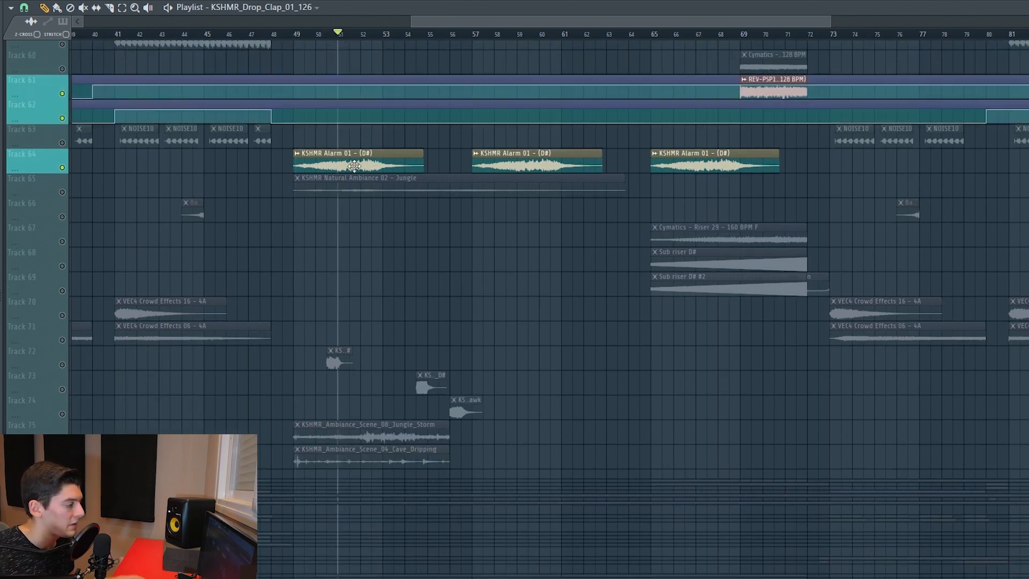
{"action": "key", "text": "space"}
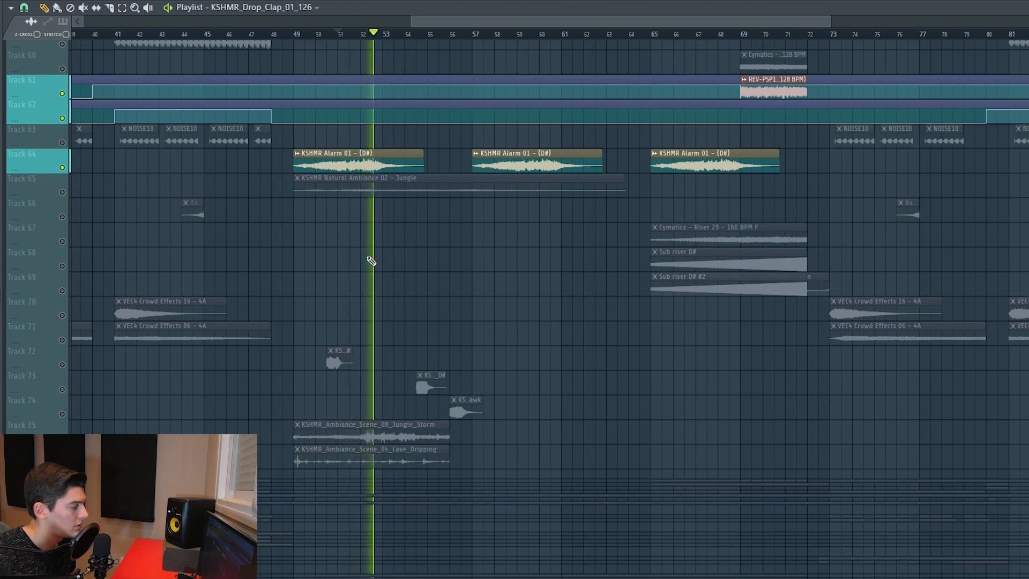
{"action": "key", "text": "space"}
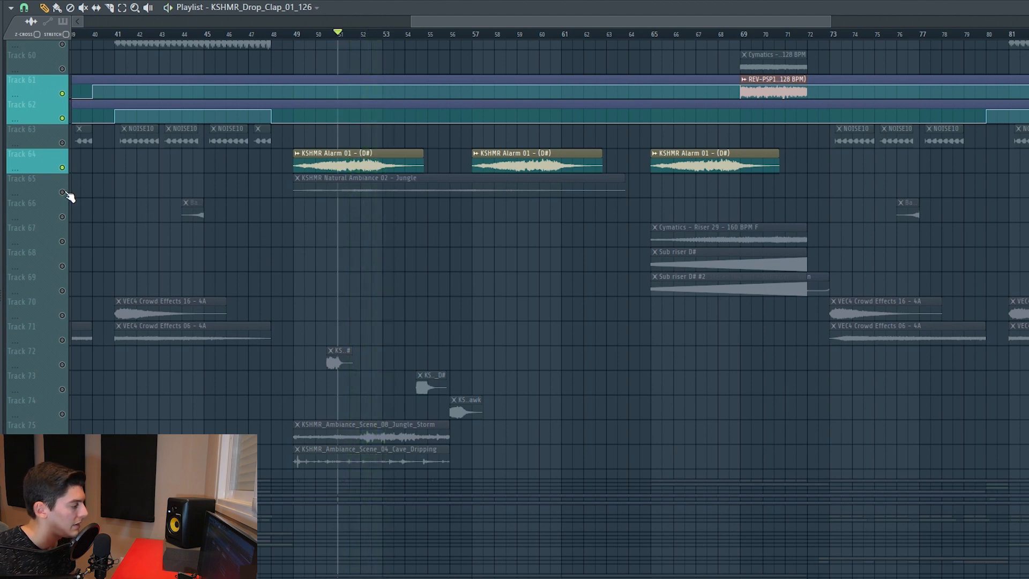
Mute the alarm on Track 64 and enable the ambience clips on Tracks 65, 75 and 76.
{"action": "left_click", "coordinate": [62, 192]}
{"action": "left_click", "coordinate": [63, 167]}
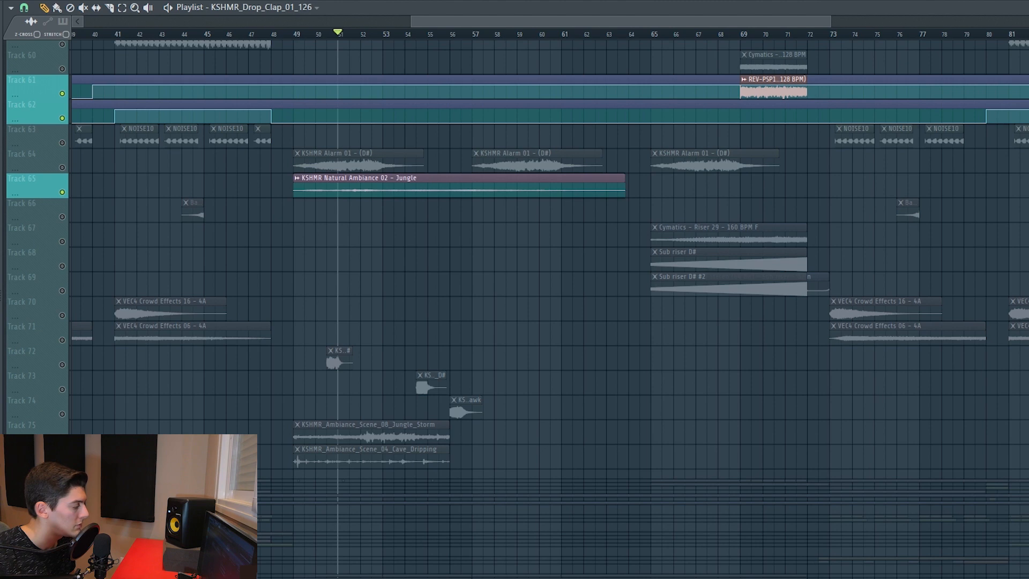
{"action": "left_click", "coordinate": [62, 439]}
{"action": "left_click", "coordinate": [63, 463]}
{"action": "scroll", "coordinate": [345, 249], "scroll_direction": "down", "scroll_amount": 3}
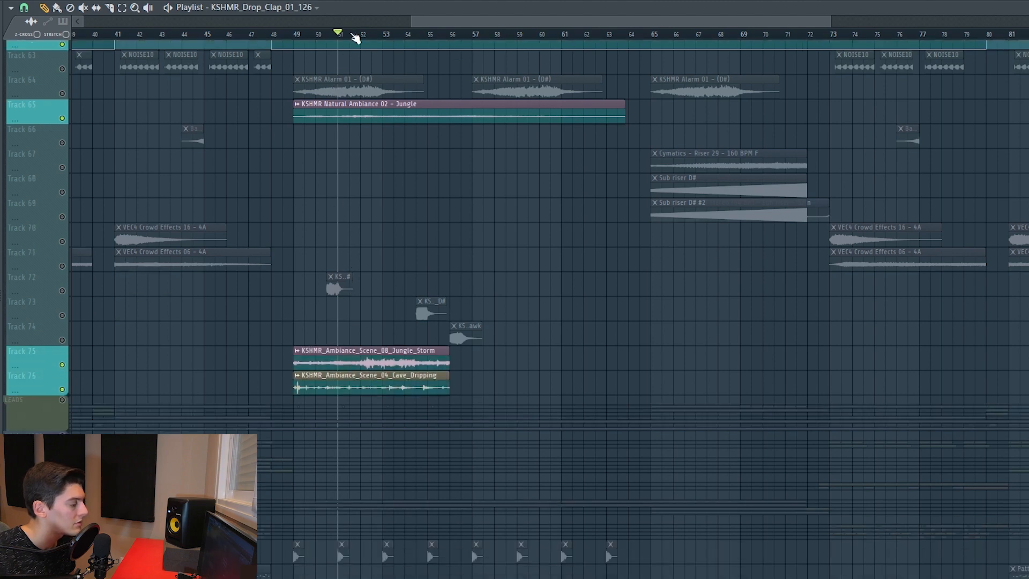
{"action": "scroll", "coordinate": [353, 33], "scroll_direction": "up", "scroll_amount": 3}
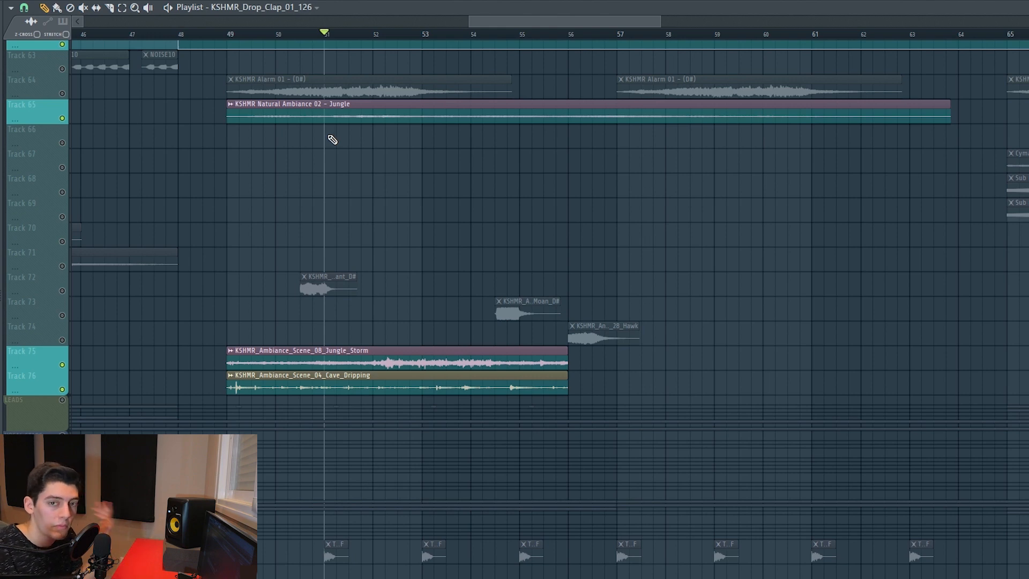
Play only the KSHMR Natural Ambiance 02 - Jungle clip on Track 65 from about bar 51.
{"action": "left_click", "coordinate": [329, 116]}
{"action": "key", "text": "space"}
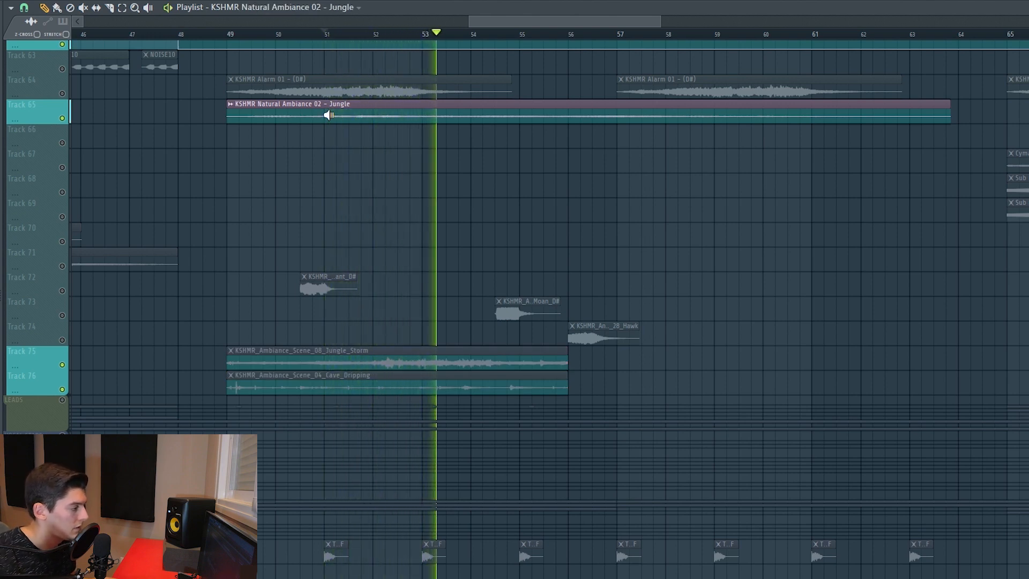
{"action": "key", "text": "space"}
Inspect the PanCake2 panning curve on the jungle ambience's mixer channel, then close the plugin and the mixer.
{"action": "key", "text": "F9"}
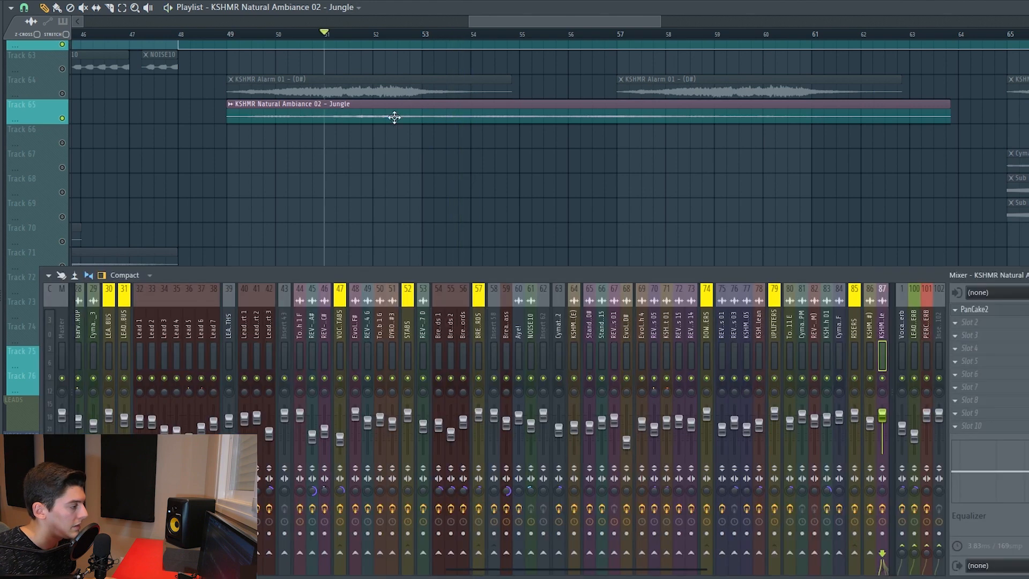
{"action": "left_click", "coordinate": [973, 309]}
{"action": "left_click_drag", "start_coordinate": [254, 52], "coordinate": [512, 51]}
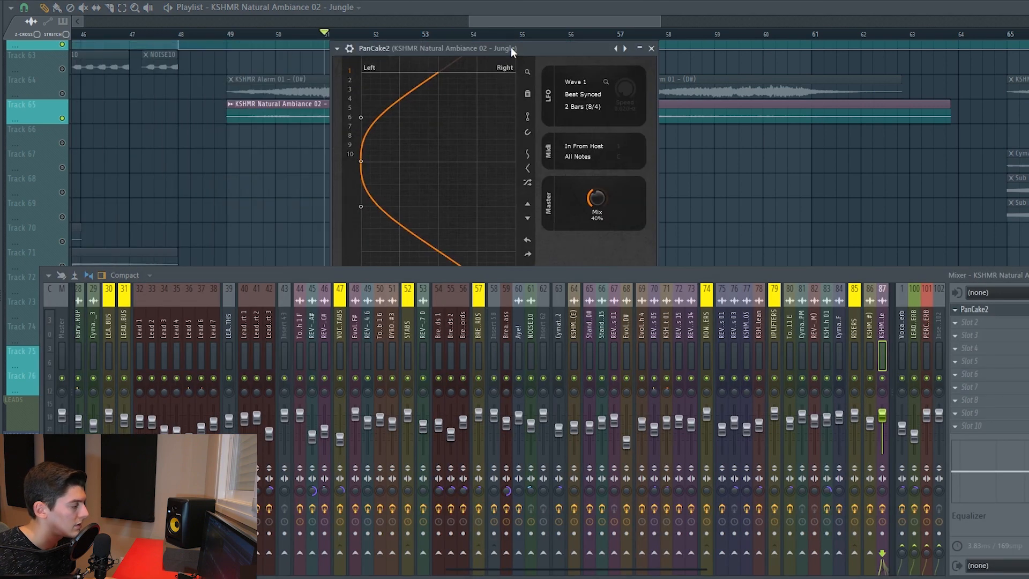
{"action": "left_click_drag", "start_coordinate": [476, 277], "coordinate": [496, 391]}
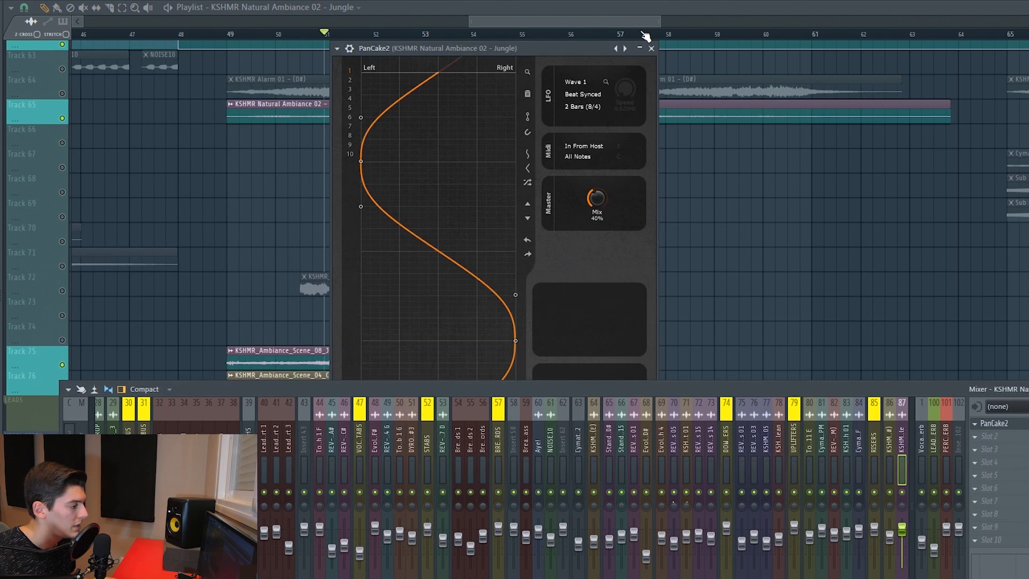
{"action": "left_click", "coordinate": [653, 49]}
{"action": "key", "text": "F9"}
Audition the Jungle_Storm clip on Track 75 and the Cave_Dripping clip on Track 76 individually.
{"action": "scroll", "coordinate": [409, 275], "scroll_direction": "down", "scroll_amount": 1}
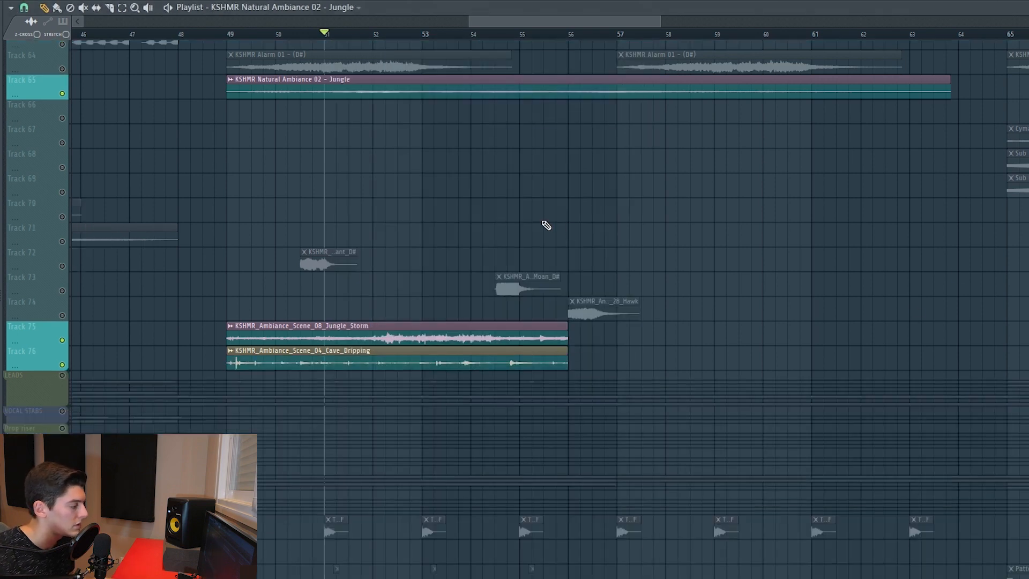
{"action": "scroll", "coordinate": [409, 275], "scroll_direction": "down", "scroll_amount": 2}
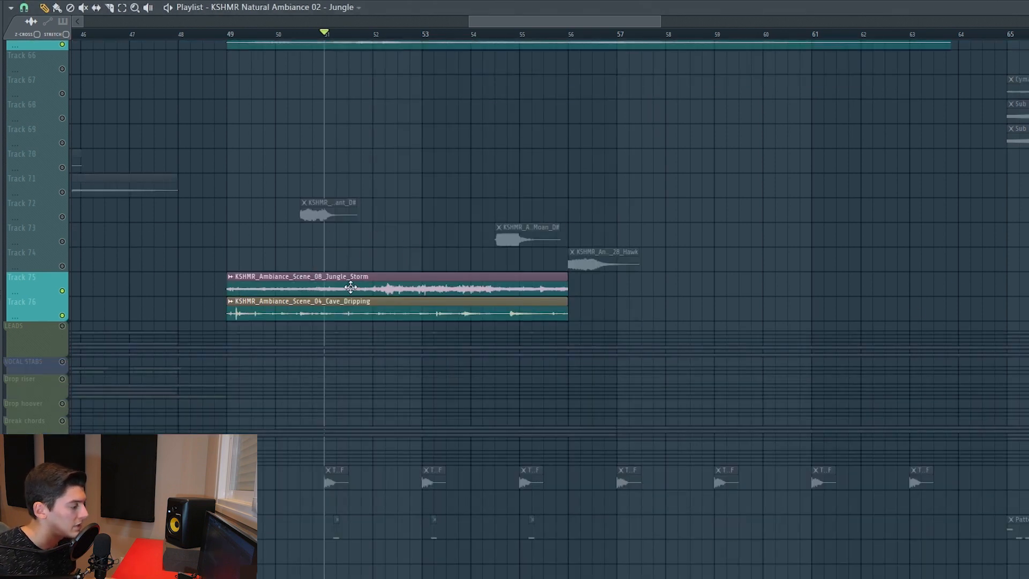
{"action": "right_click", "coordinate": [368, 289], "text": "alt"}
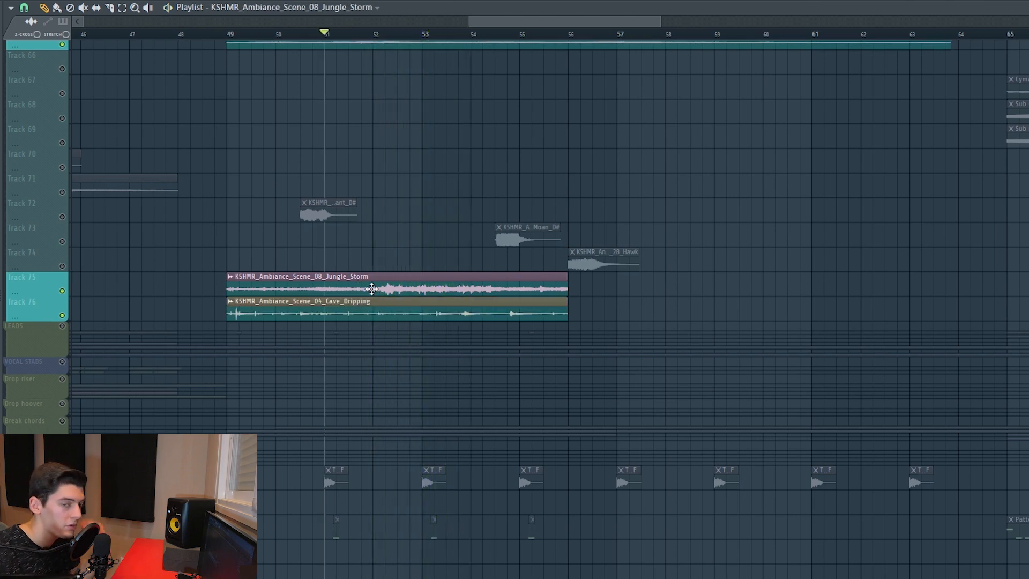
{"action": "scroll", "coordinate": [327, 295], "scroll_direction": "down", "scroll_amount": 3}
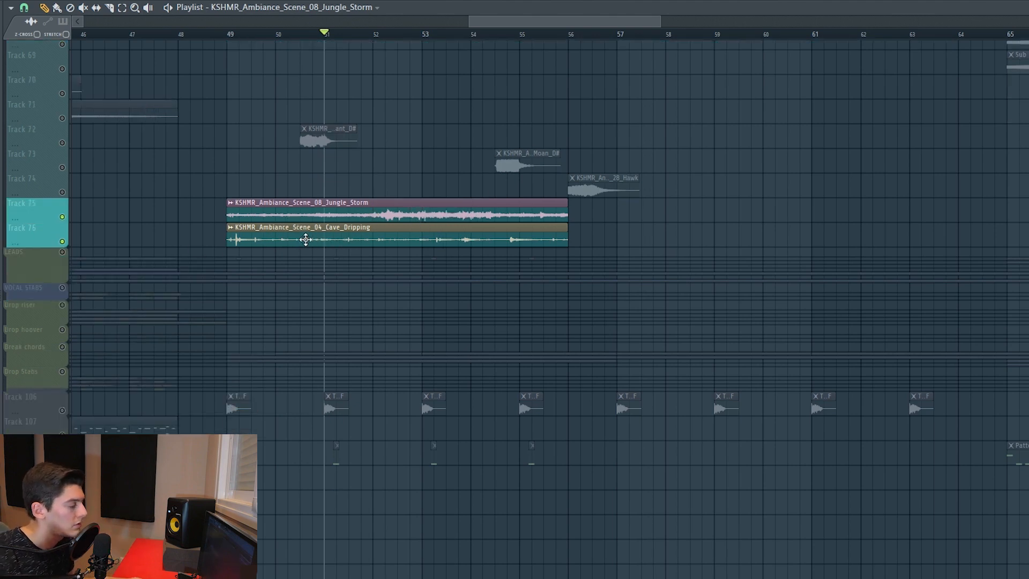
{"action": "left_click", "coordinate": [238, 237]}
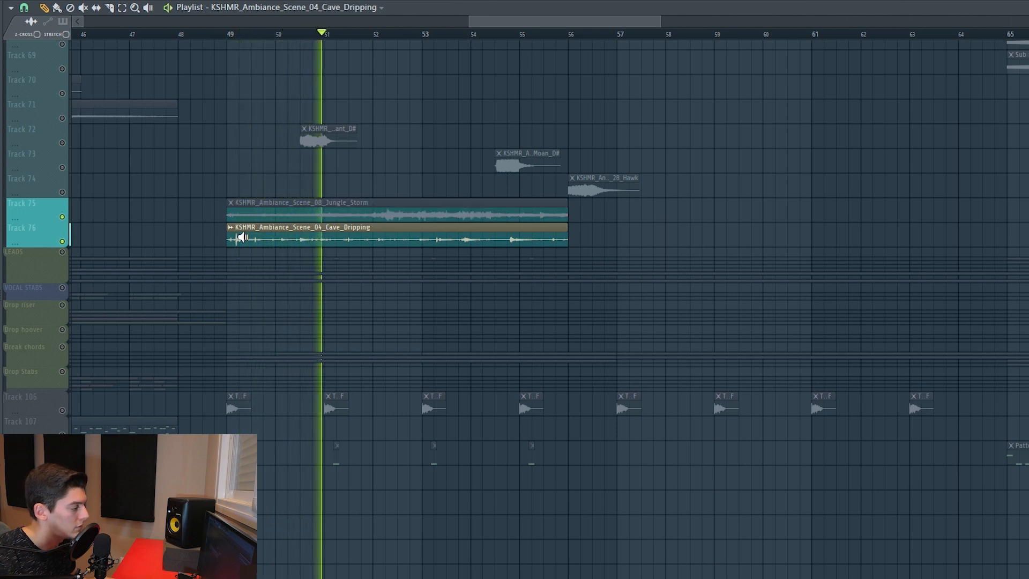
Play the three ambience layers on Tracks 65, 75 and 76 together from bar 51.
{"action": "scroll", "coordinate": [520, 167], "scroll_direction": "up", "scroll_amount": 8}
{"action": "key", "text": "space"}
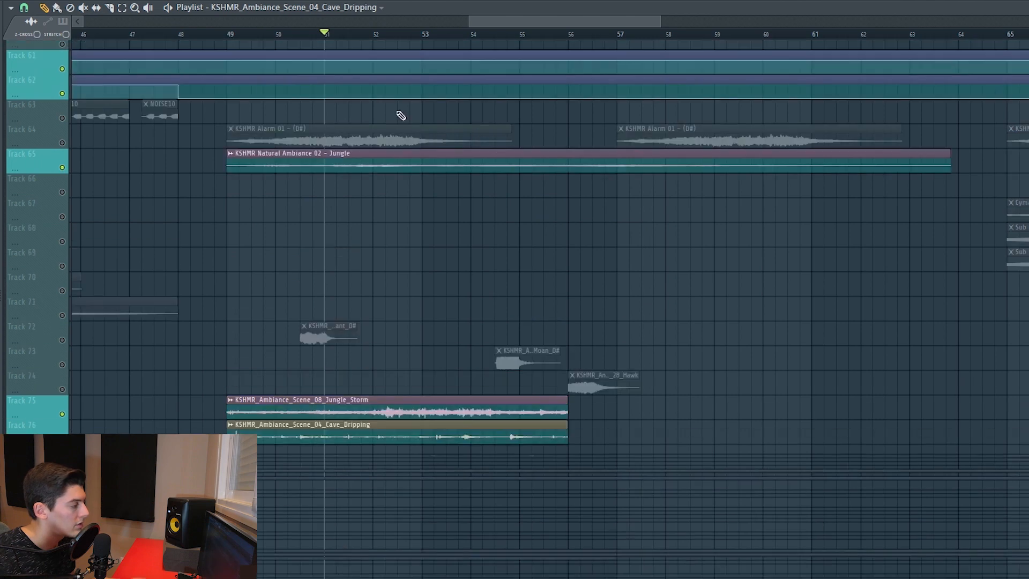
{"action": "key", "text": "space"}
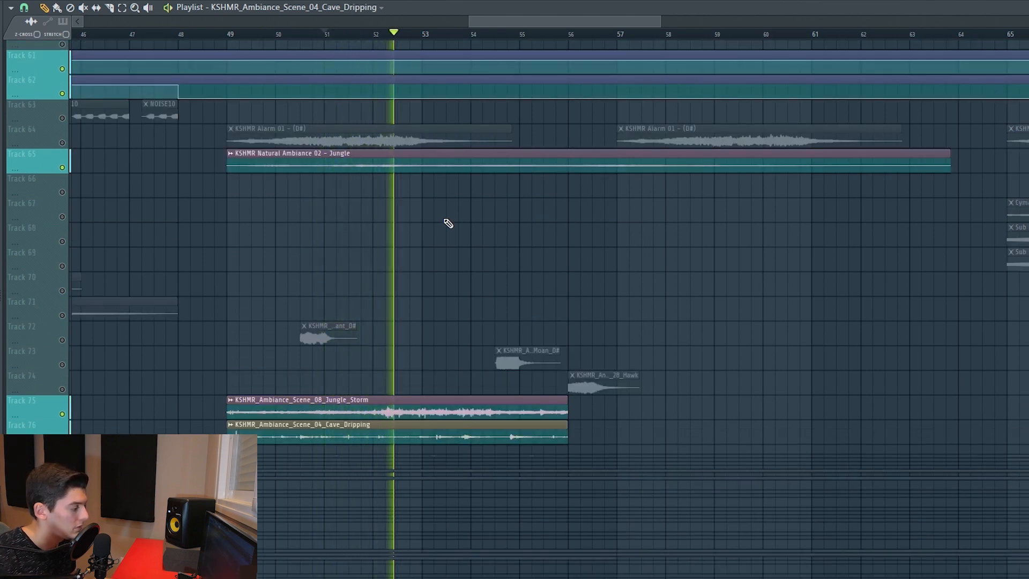
{"action": "key", "text": "space"}
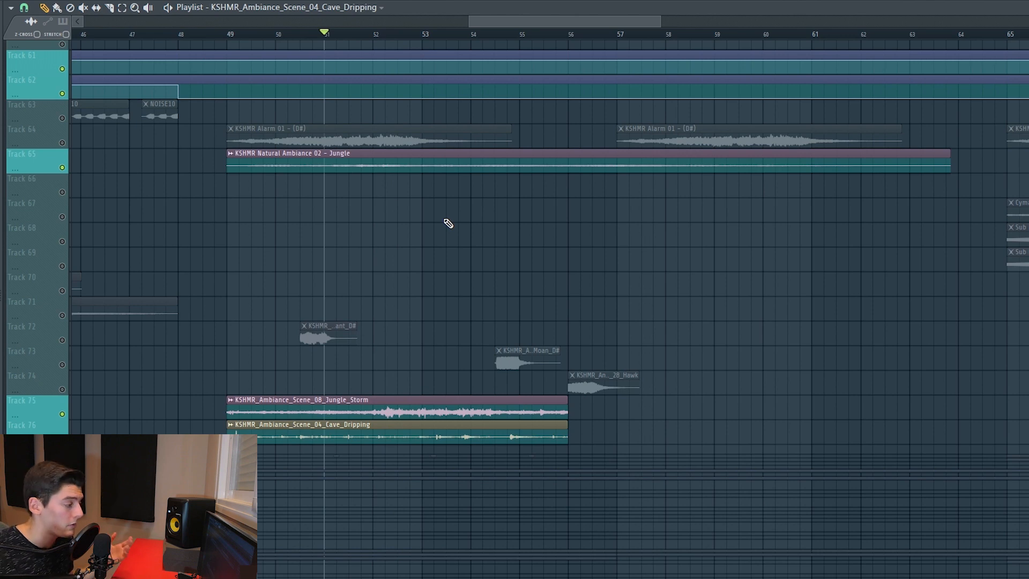
Enable the animal sounds on Tracks 72 to 74 and mute the ambience on Tracks 65, 75 and 76.
{"action": "left_click_drag", "start_coordinate": [62, 345], "coordinate": [69, 420]}
{"action": "left_click", "coordinate": [62, 415]}
{"action": "left_click", "coordinate": [62, 439]}
{"action": "left_click", "coordinate": [62, 167]}
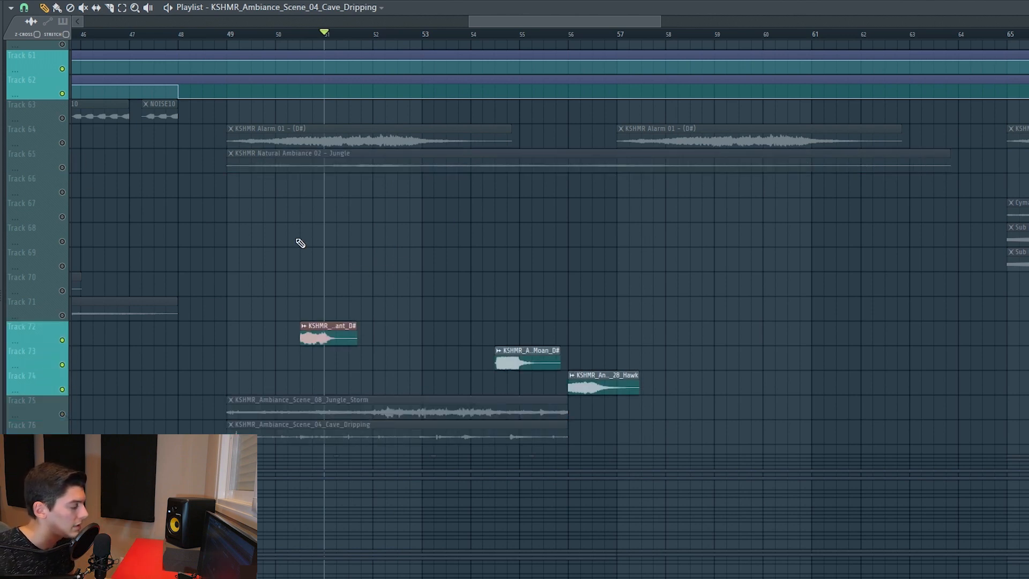
Play each animal sound on Tracks 72 to 74 from the start of its clip, ending with the hawk at bar 56.
{"action": "scroll", "coordinate": [382, 242], "scroll_direction": "down", "scroll_amount": 1}
{"action": "left_click_drag", "start_coordinate": [381, 243], "coordinate": [379, 232]}
{"action": "left_click", "coordinate": [294, 35]}
{"action": "key", "text": "space"}
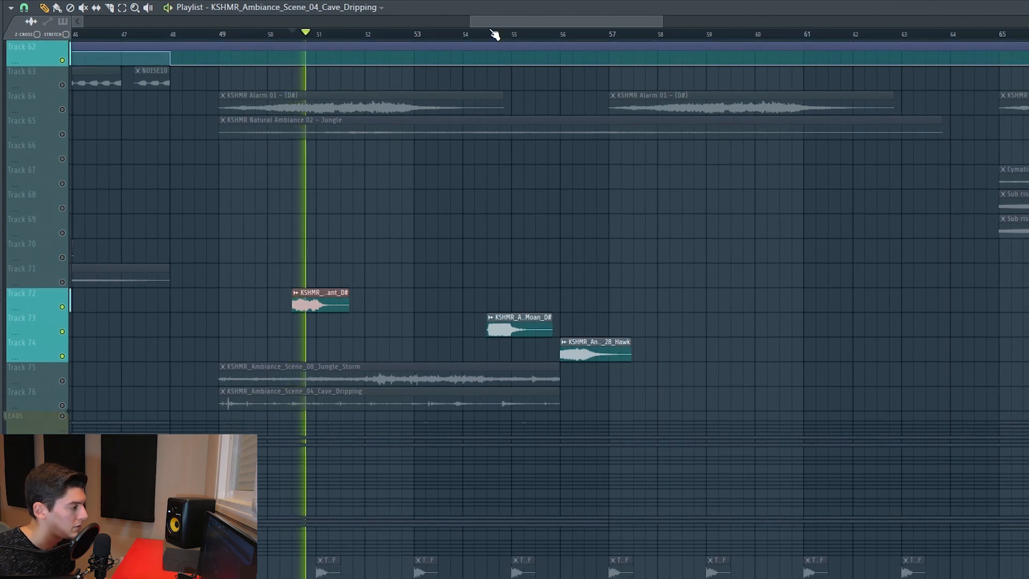
{"action": "left_click", "coordinate": [490, 34]}
{"action": "left_click", "coordinate": [570, 36]}
{"action": "key", "text": "space"}
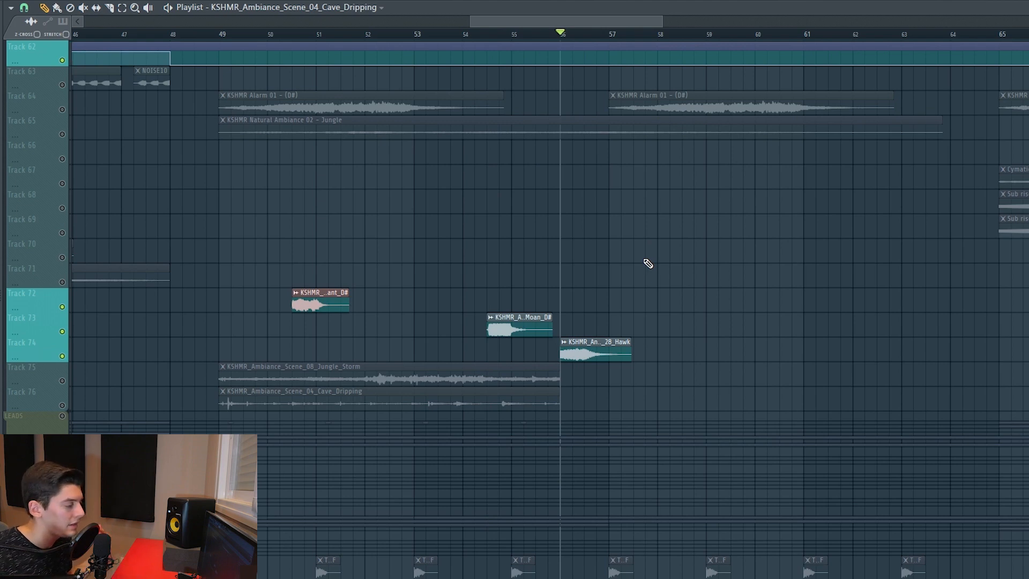
Enable all FX tracks again and play the full FX layer from bar 50.
{"action": "right_click", "coordinate": [64, 134]}
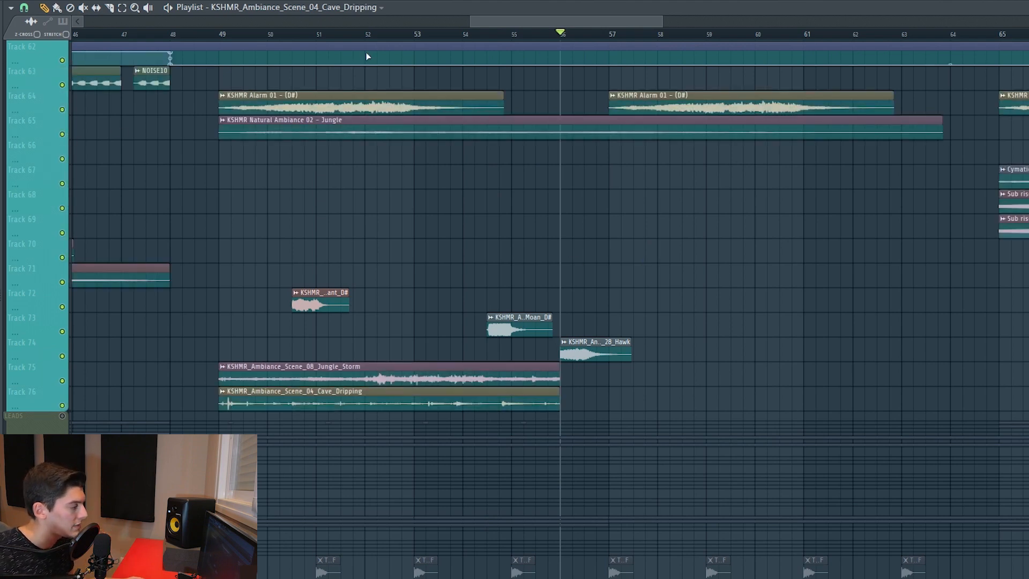
{"action": "left_click", "coordinate": [270, 34]}
{"action": "key", "text": "space"}
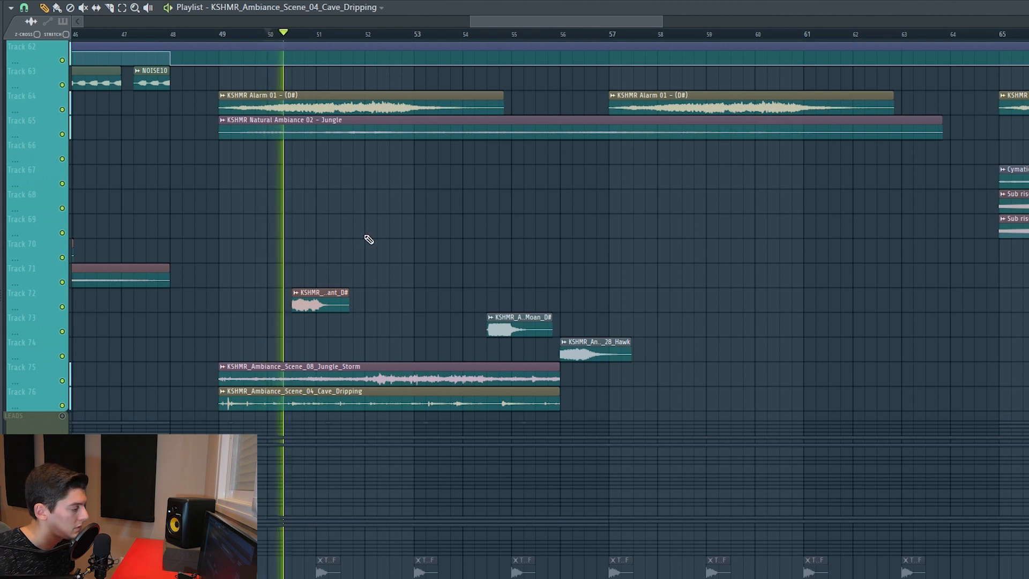
Play the FX layer from bar 54, and play the downlifters and exhaust on Tracks 47 to 50 from bar 57.
{"action": "left_click", "coordinate": [462, 35]}
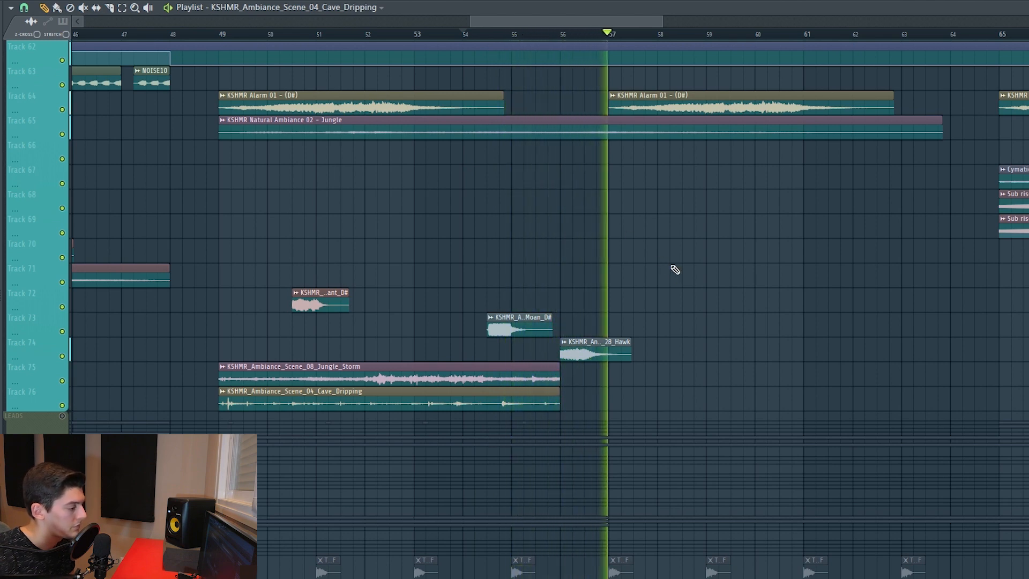
{"action": "key", "text": "space"}
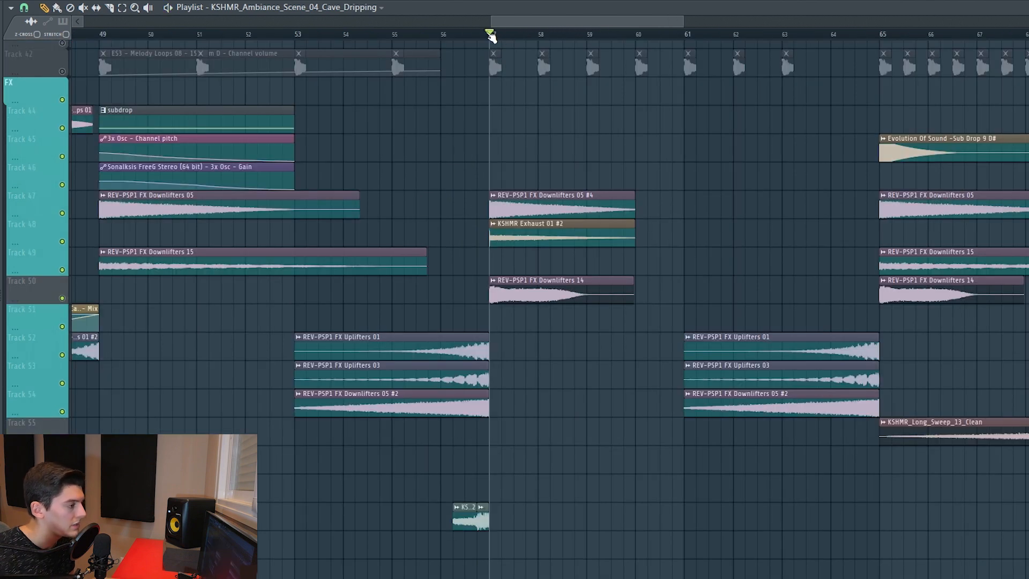
{"action": "left_click_drag", "start_coordinate": [491, 36], "coordinate": [885, 46]}
{"action": "left_click", "coordinate": [533, 36], "text": "ctrl"}
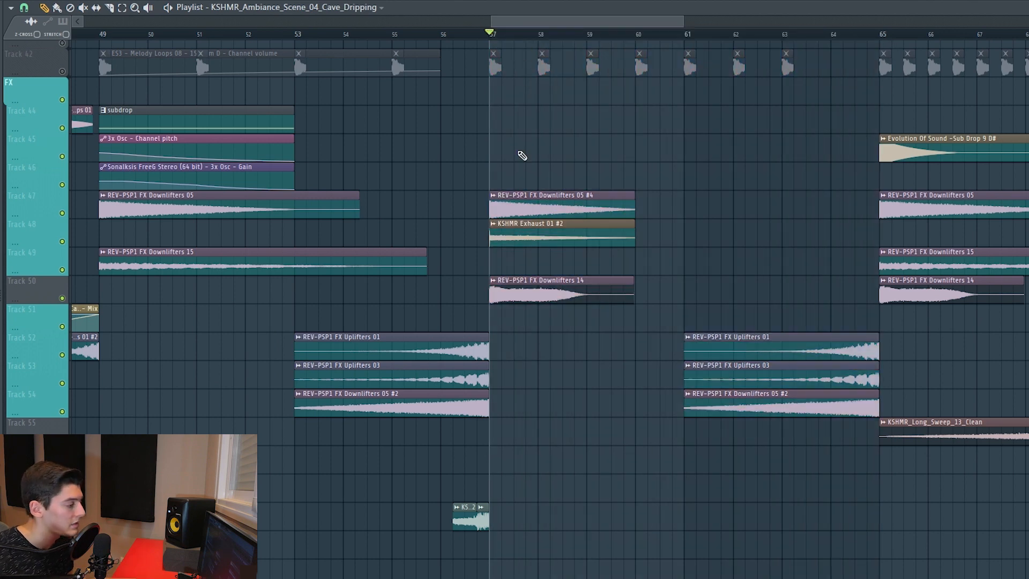
{"action": "left_click_drag", "start_coordinate": [597, 379], "coordinate": [502, 291]}
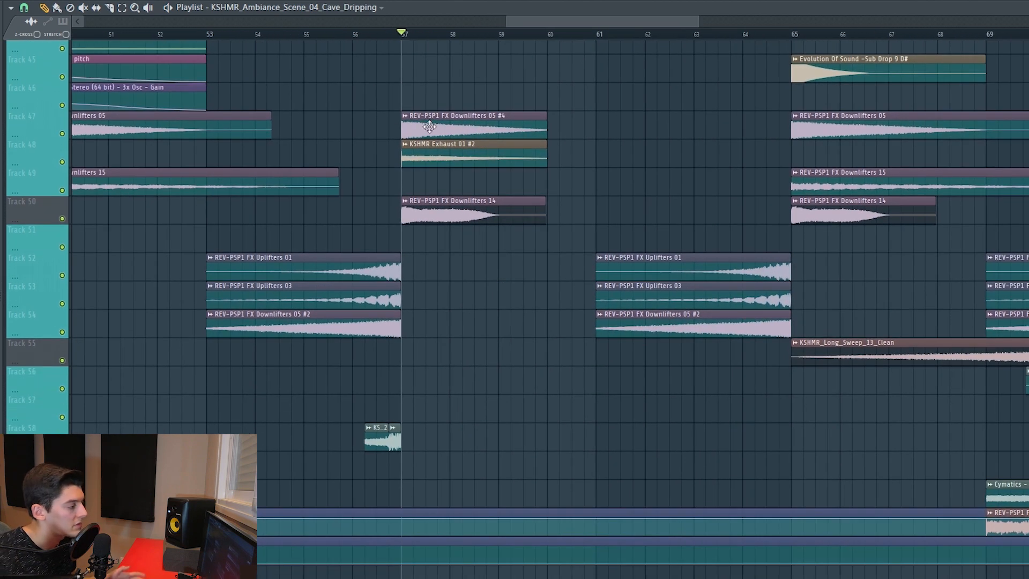
{"action": "key", "text": "space"}
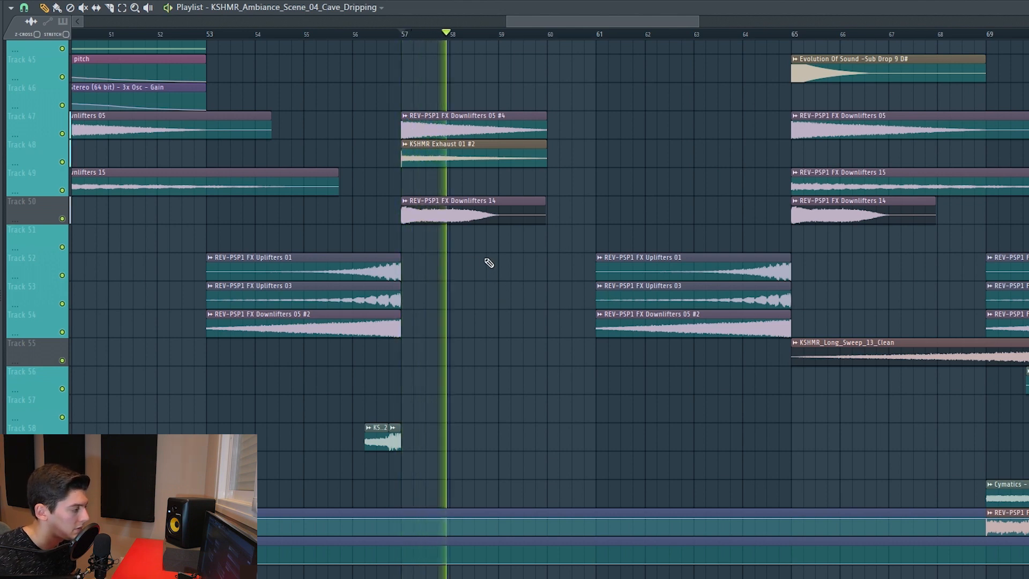
{"action": "key", "text": "space"}
Look through the remaining FX clips between bars 57 and 65 and place the playhead at bar 65.
{"action": "scroll", "coordinate": [488, 263], "scroll_direction": "down", "scroll_amount": 5}
{"action": "scroll", "coordinate": [597, 312], "scroll_direction": "down", "scroll_amount": 4}
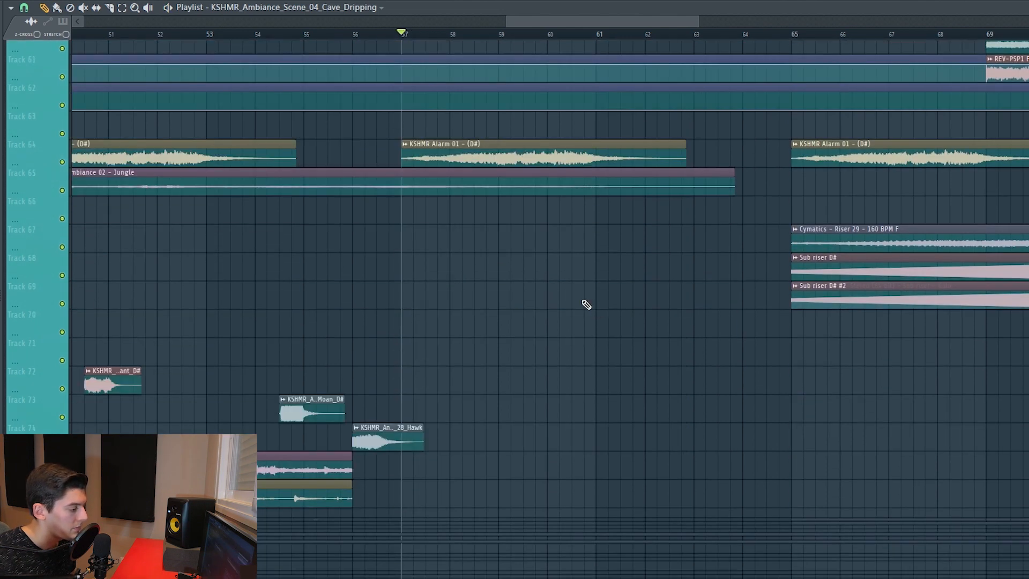
{"action": "scroll", "coordinate": [596, 276], "scroll_direction": "up", "scroll_amount": 8}
{"action": "scroll", "coordinate": [598, 274], "scroll_direction": "up", "scroll_amount": 3}
{"action": "left_click_drag", "start_coordinate": [723, 253], "coordinate": [624, 287]}
{"action": "left_click_drag", "start_coordinate": [664, 34], "coordinate": [692, 36]}
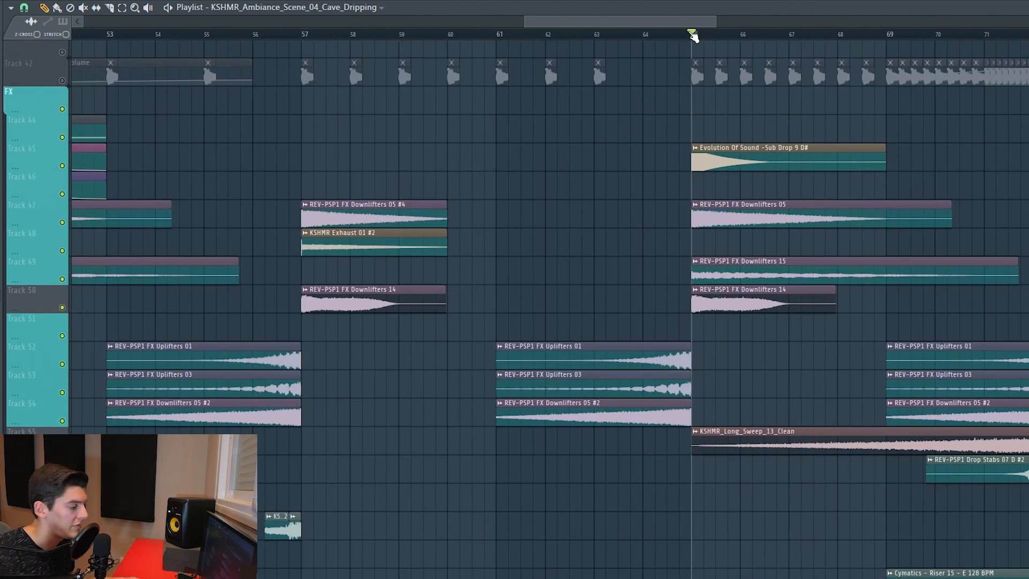
{"action": "scroll", "coordinate": [684, 35], "scroll_direction": "down", "scroll_amount": 2}
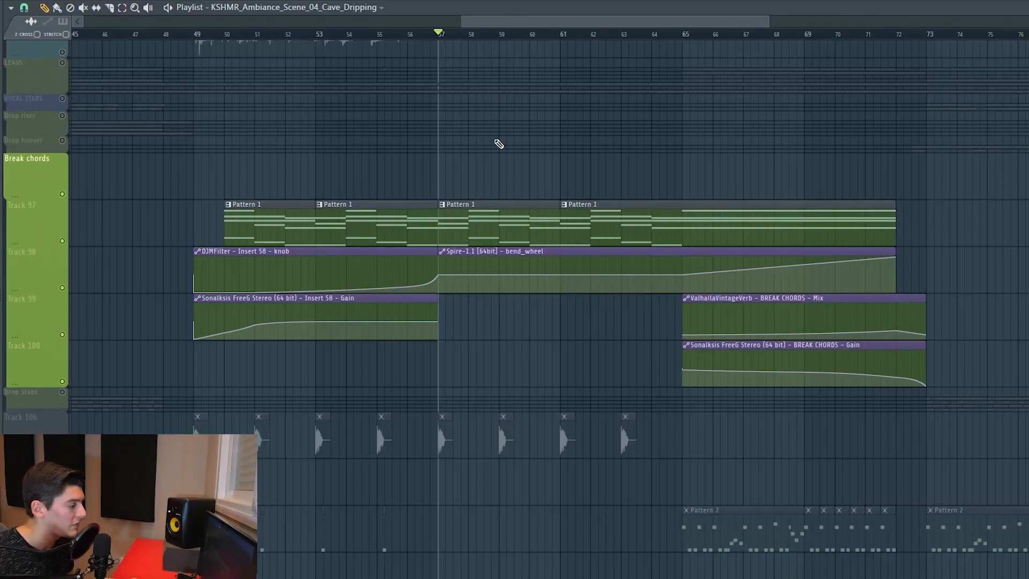
Set the playlist beside the channel rack and examine the Break Chords notes of Pattern 1 in the piano roll.
{"action": "double_click", "coordinate": [853, 12]}
{"action": "left_click_drag", "start_coordinate": [921, 12], "coordinate": [731, 12]}
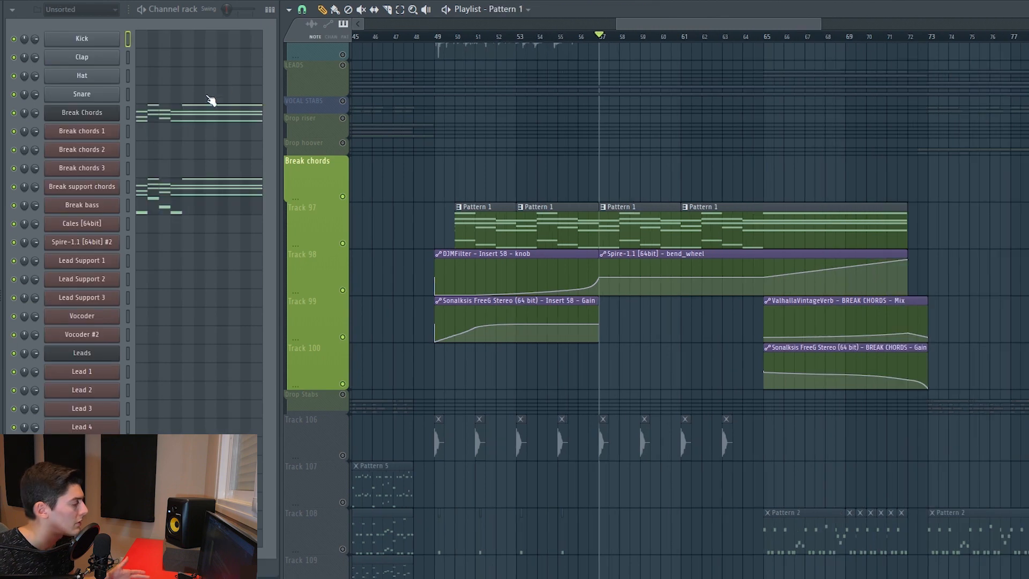
{"action": "left_click", "coordinate": [145, 116]}
{"action": "scroll", "coordinate": [406, 43], "scroll_direction": "down", "scroll_amount": 5}
{"action": "scroll", "coordinate": [414, 189], "scroll_direction": "up", "scroll_amount": 4}
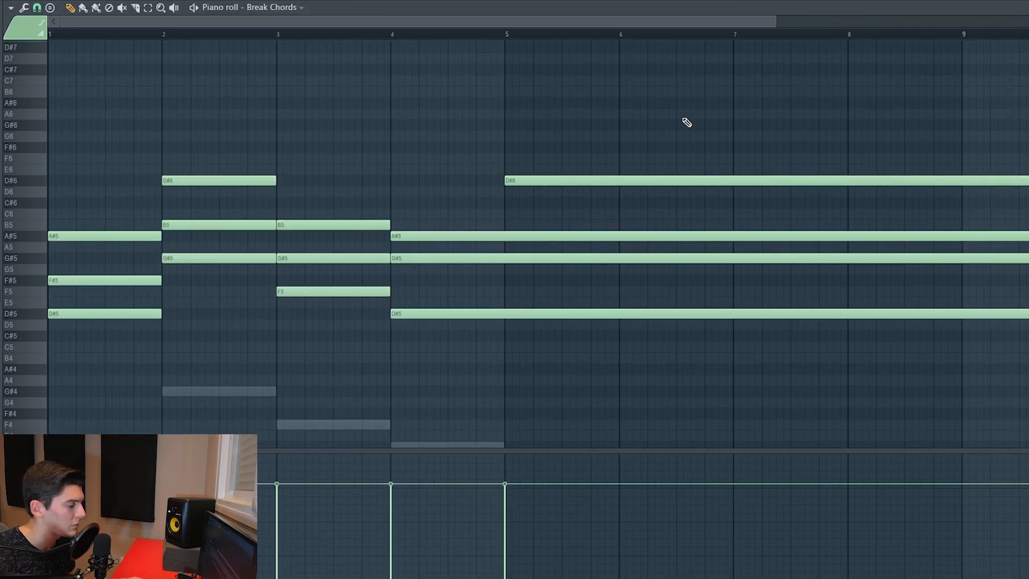
{"action": "key", "text": "F7"}
Show the mixer, play Break chords 1 soloed, and inspect the curves of its two Fruity parametric EQ 2 effects.
{"action": "key", "text": "F9"}
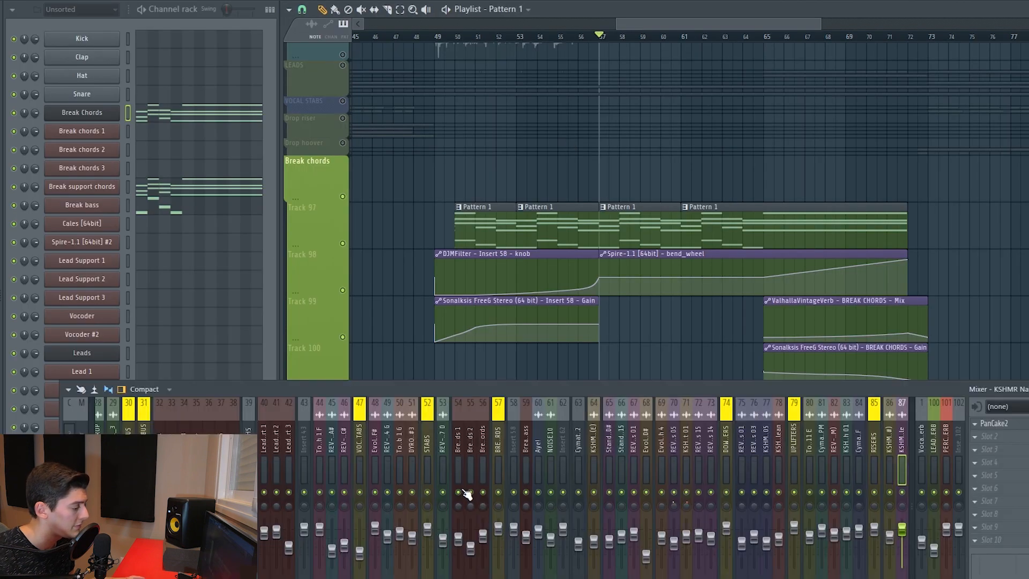
{"action": "left_click_drag", "start_coordinate": [471, 391], "coordinate": [466, 281]}
{"action": "key", "text": "space"}
{"action": "key", "text": "space"}
{"action": "left_click", "coordinate": [464, 331]}
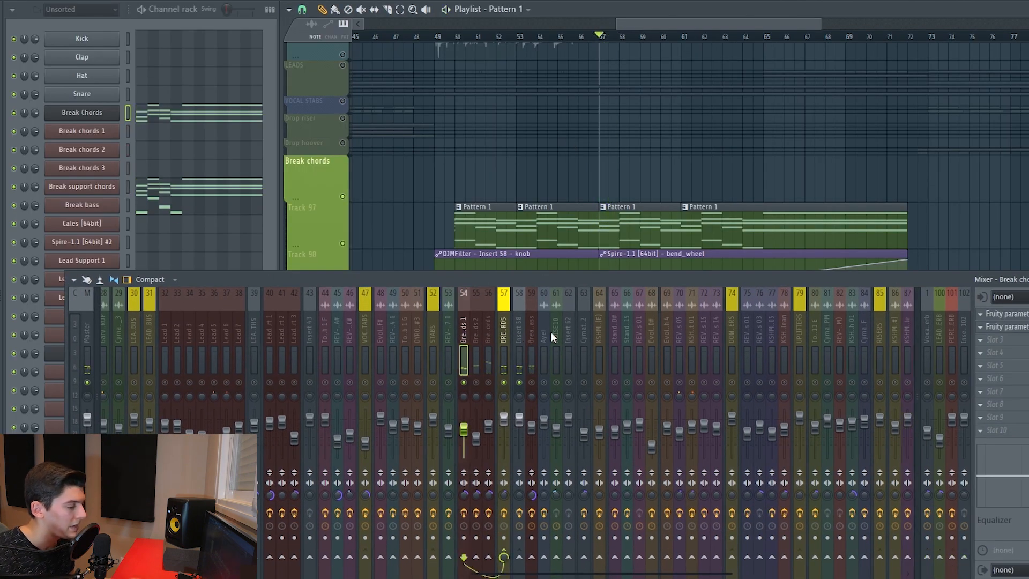
{"action": "left_click", "coordinate": [1002, 314]}
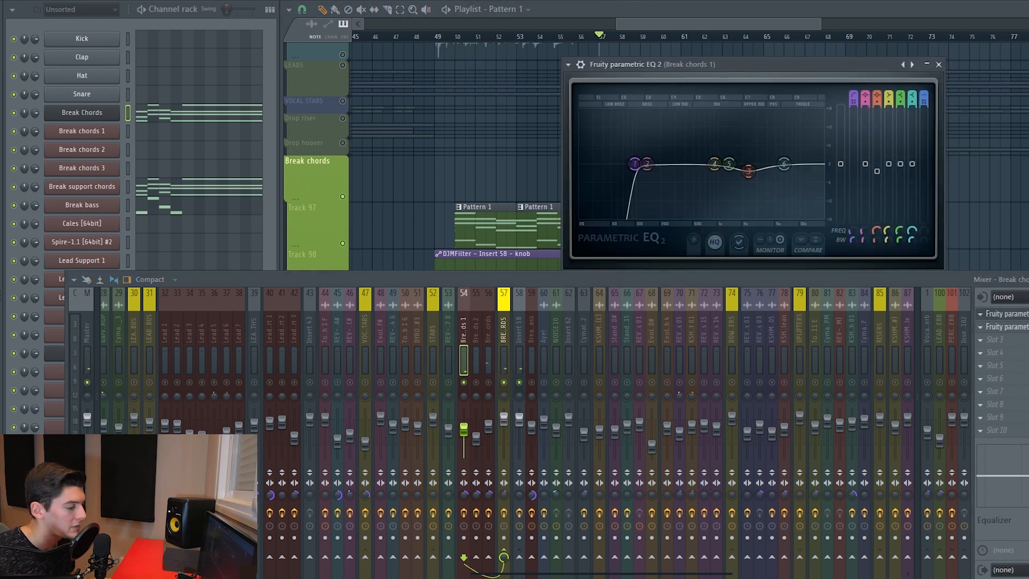
{"action": "left_click", "coordinate": [1003, 326]}
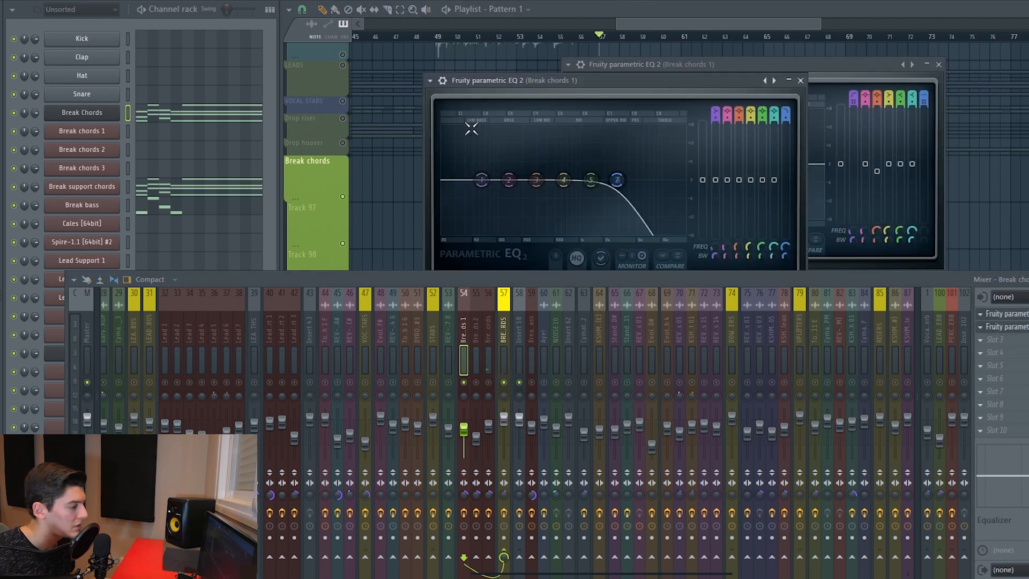
{"action": "left_click", "coordinate": [801, 80]}
{"action": "left_click", "coordinate": [938, 64]}
Solo and play Break chords 2 and inspect its two Fruity parametric EQ 2 curves.
{"action": "left_click", "coordinate": [476, 387]}
{"action": "key", "text": "space"}
{"action": "left_click", "coordinate": [1005, 314]}
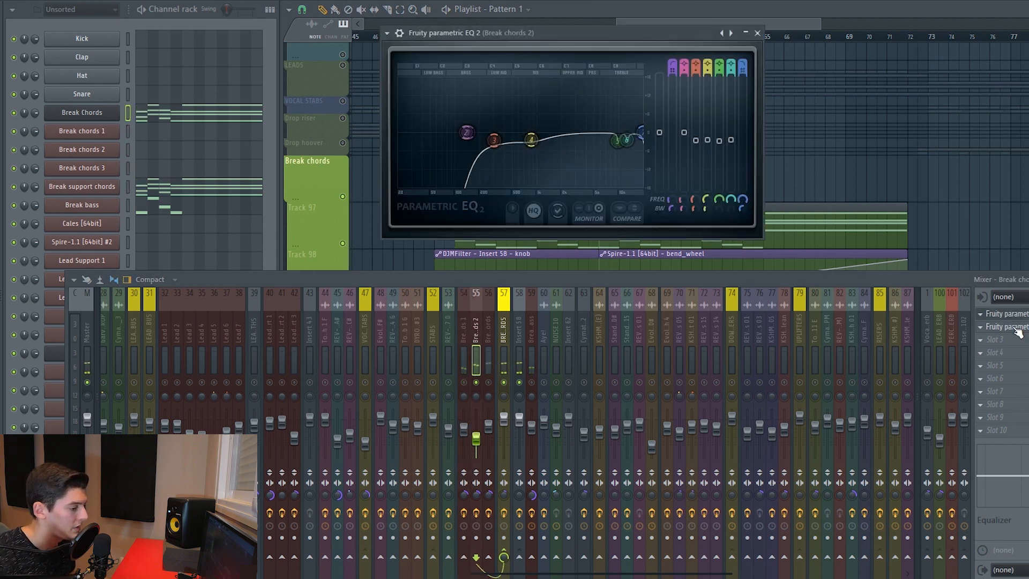
{"action": "left_click", "coordinate": [1005, 327]}
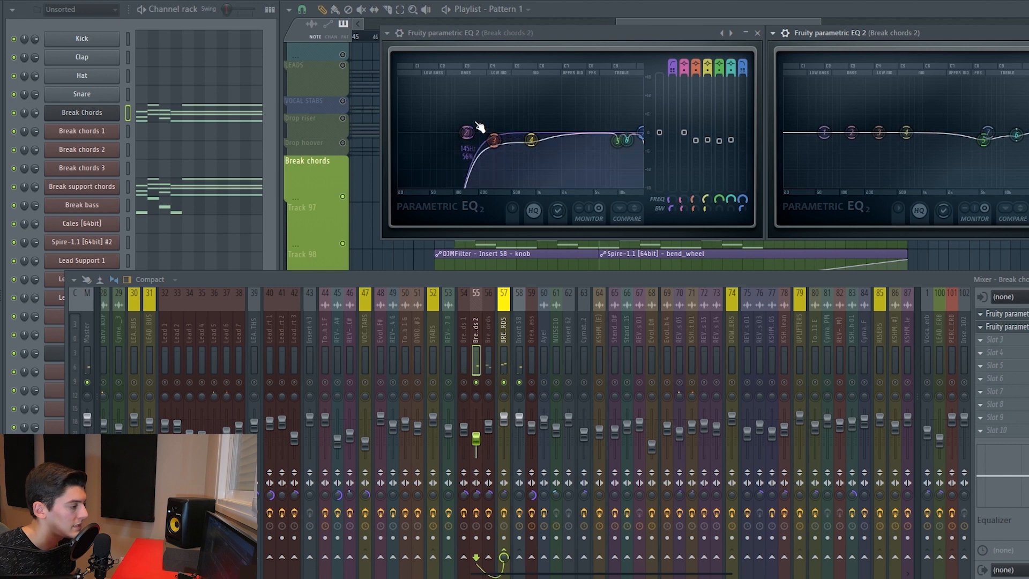
{"action": "left_click", "coordinate": [462, 320]}
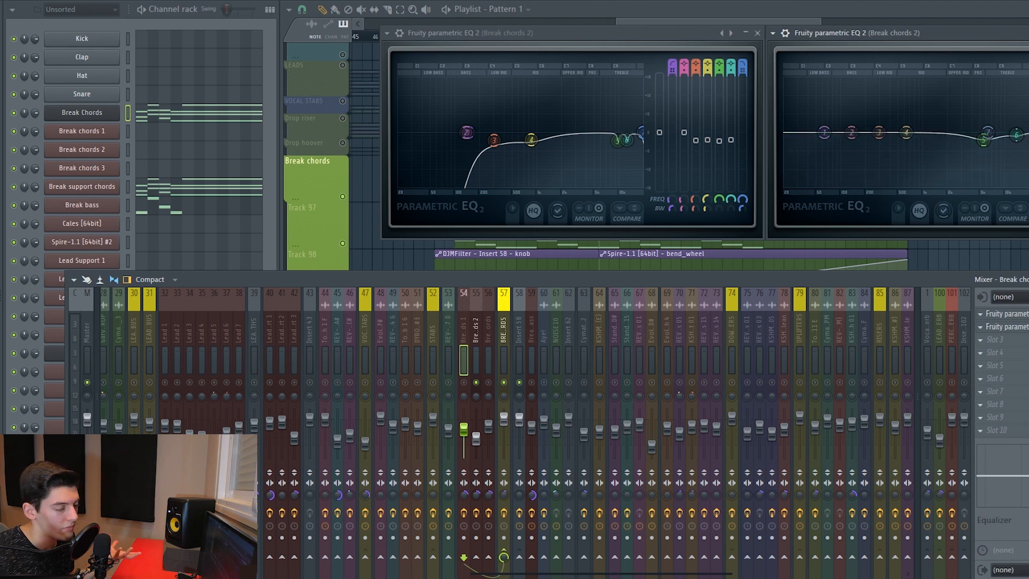
{"action": "left_click", "coordinate": [1028, 32]}
{"action": "left_click", "coordinate": [757, 33]}
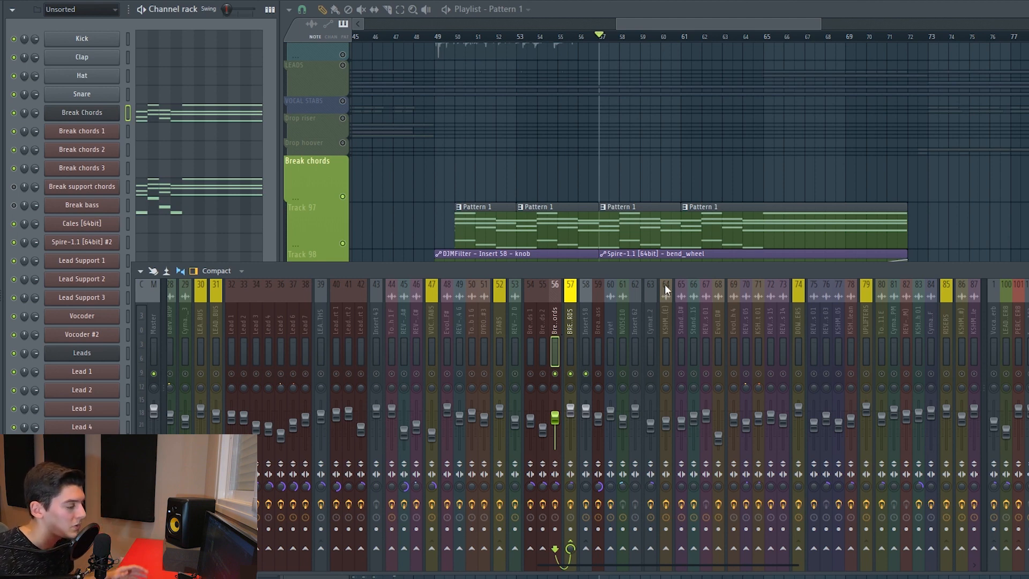
Play the soloed Break chords 3 + support chords mixer track and inspect its three Fruity parametric EQ 2 curves.
{"action": "key", "text": "space"}
{"action": "key", "text": "space"}
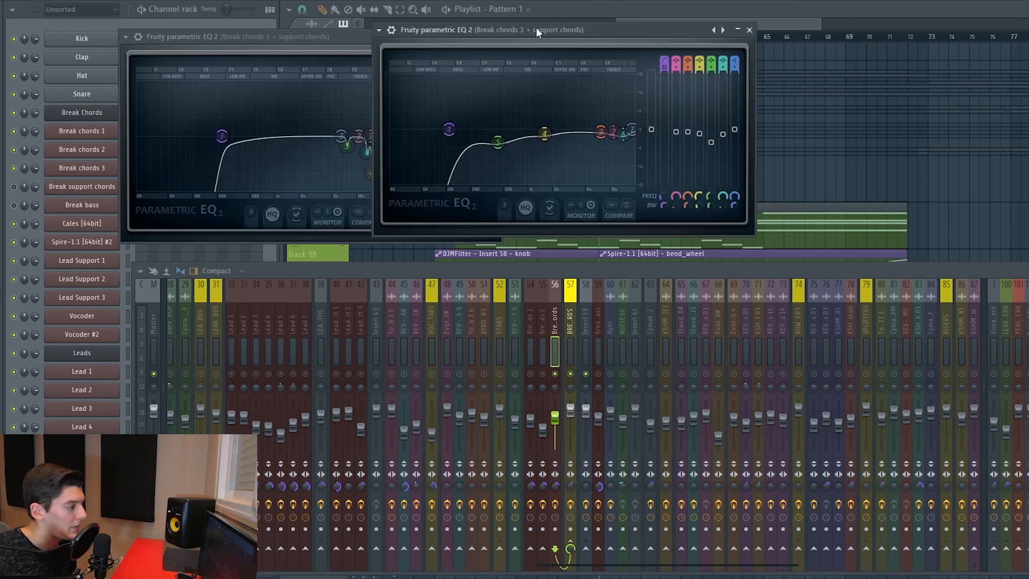
{"action": "left_click_drag", "start_coordinate": [549, 33], "coordinate": [504, 35]}
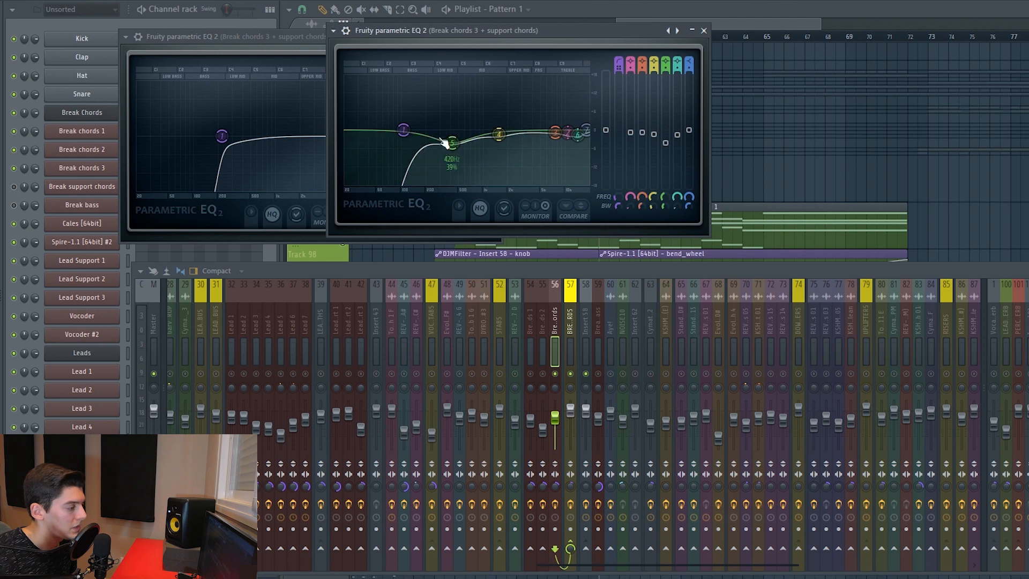
{"action": "left_click", "coordinate": [529, 328]}
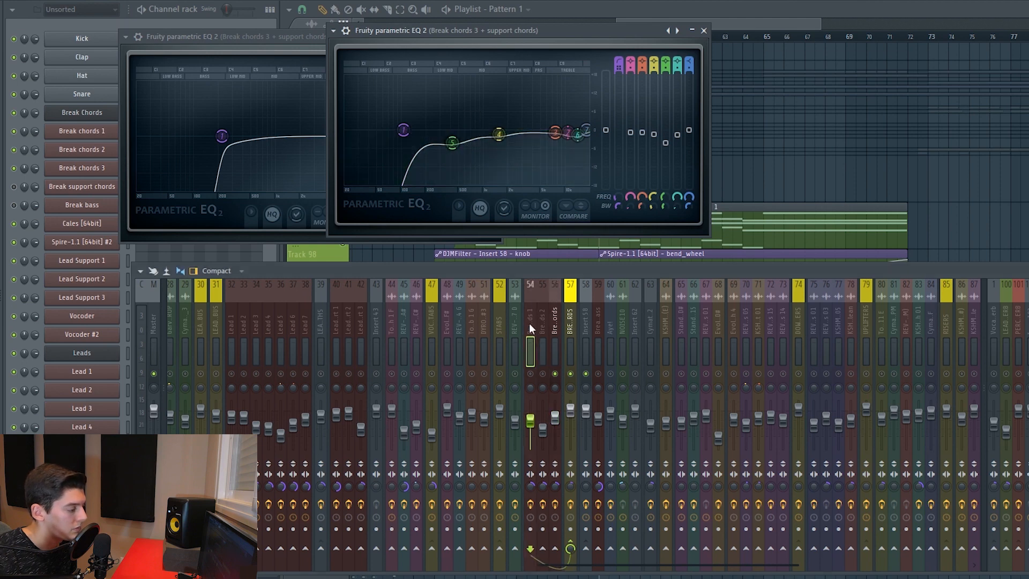
{"action": "left_click", "coordinate": [555, 317]}
{"action": "left_click", "coordinate": [1027, 332]}
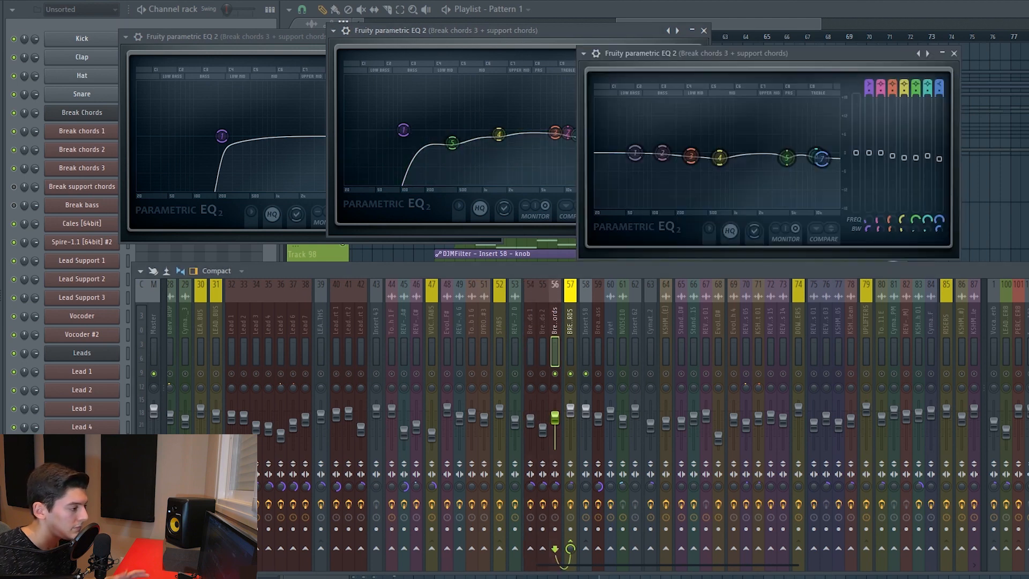
{"action": "left_click", "coordinate": [955, 53]}
{"action": "left_click", "coordinate": [704, 30]}
{"action": "left_click", "coordinate": [492, 36]}
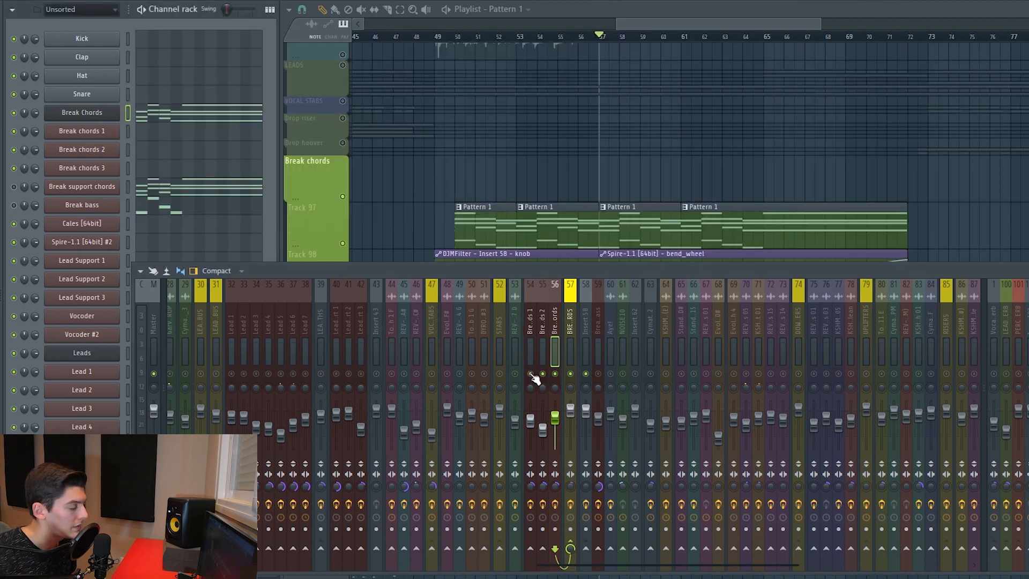
Play the break chord mixer tracks 54 to 56 together and look across the neighbouring mixer tracks.
{"action": "key", "text": "space"}
{"action": "key", "text": "space"}
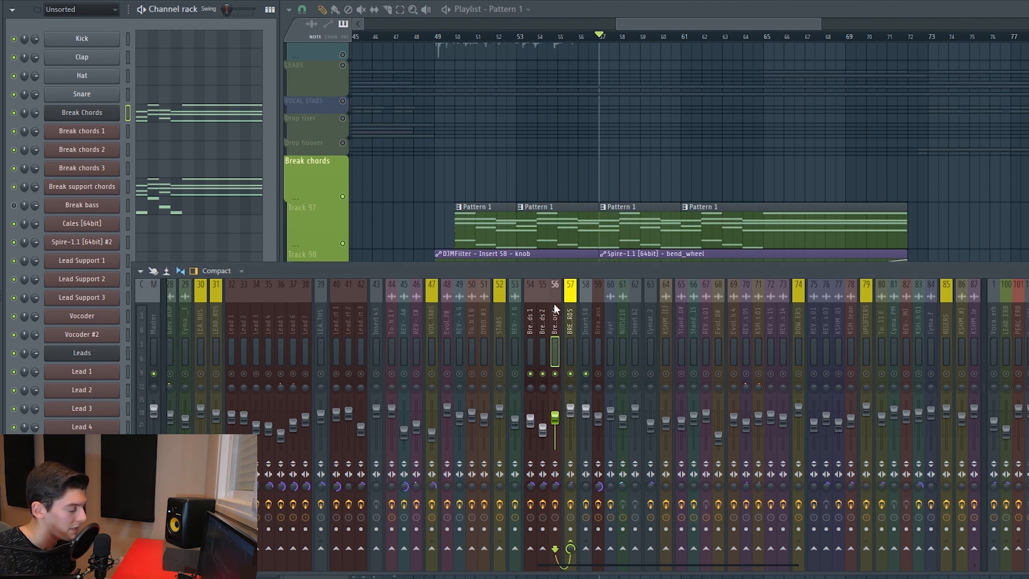
{"action": "scroll", "coordinate": [419, 314], "scroll_direction": "right", "scroll_amount": 5}
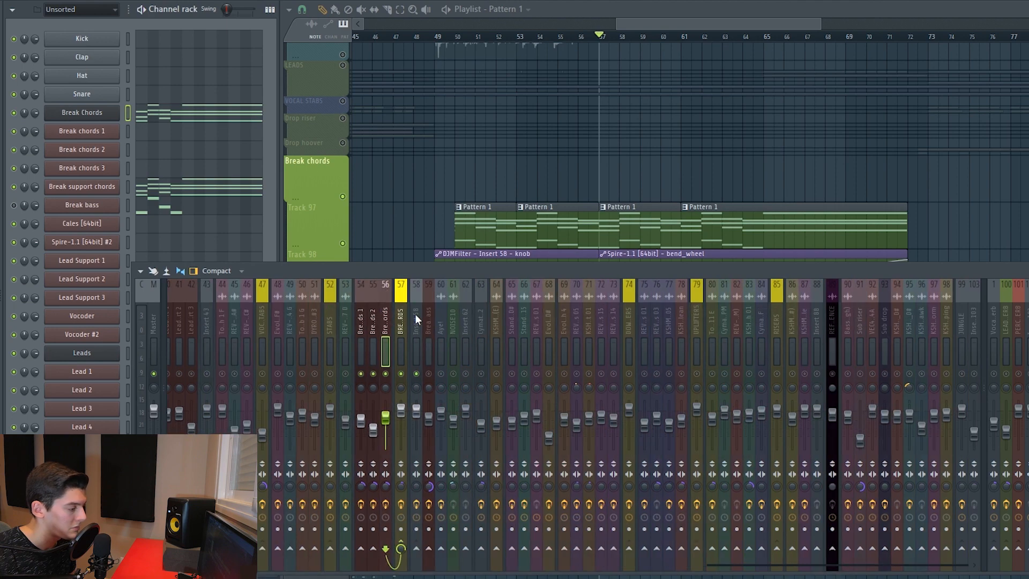
{"action": "scroll", "coordinate": [551, 321], "scroll_direction": "left", "scroll_amount": 3}
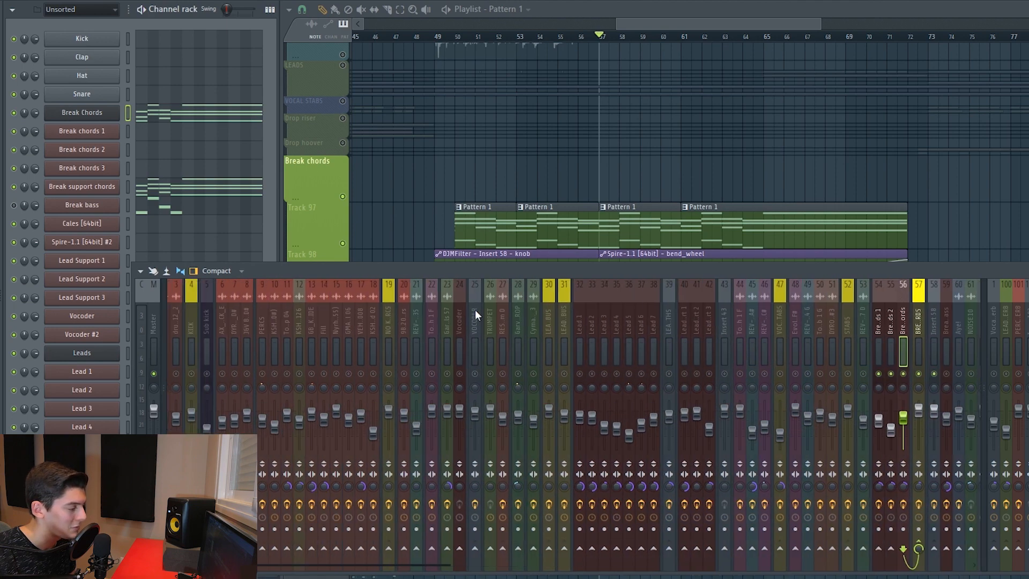
{"action": "left_click_drag", "start_coordinate": [443, 274], "coordinate": [433, 275]}
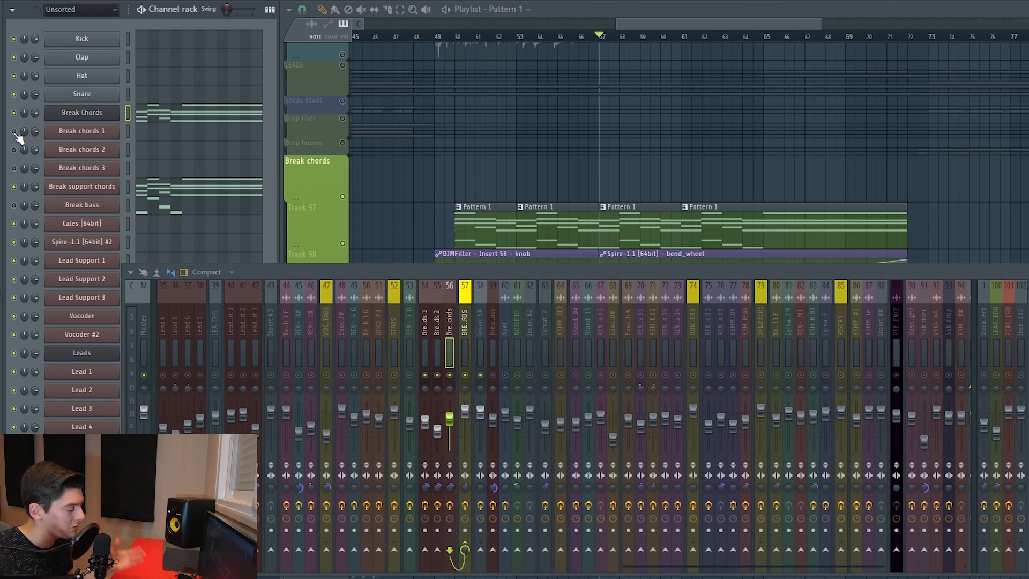
Compare the Break support chords channel on its own with Break chords 1 to 3 playing without it.
{"action": "key", "text": "space"}
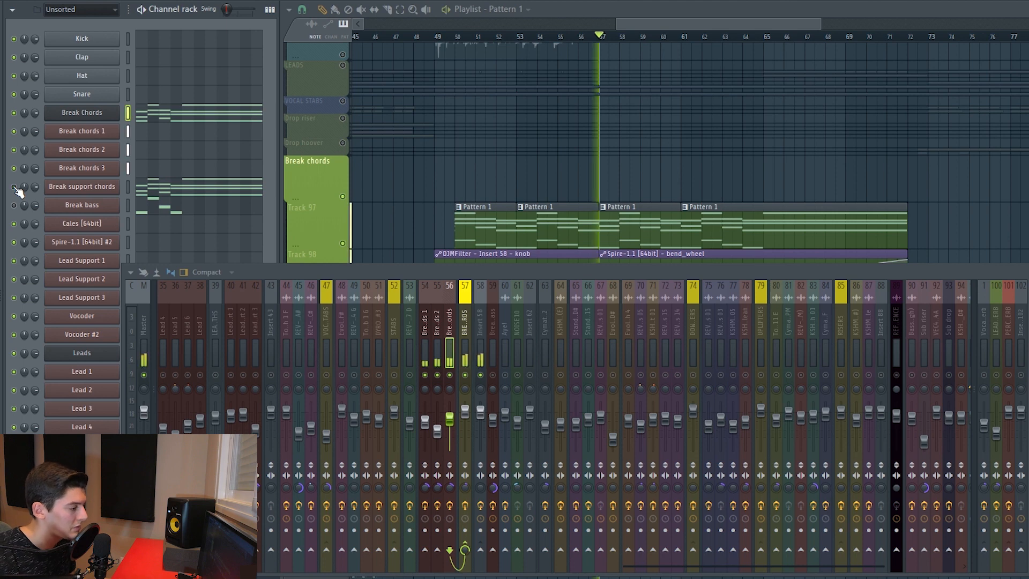
{"action": "key", "text": "space"}
{"action": "key", "text": "space"}
Select the BREAK CHORDS bus in the mixer and inspect its first Fruity parametric EQ 2 and its ValhallaVintageVerb.
{"action": "left_click", "coordinate": [437, 326]}
{"action": "left_click", "coordinate": [427, 326]}
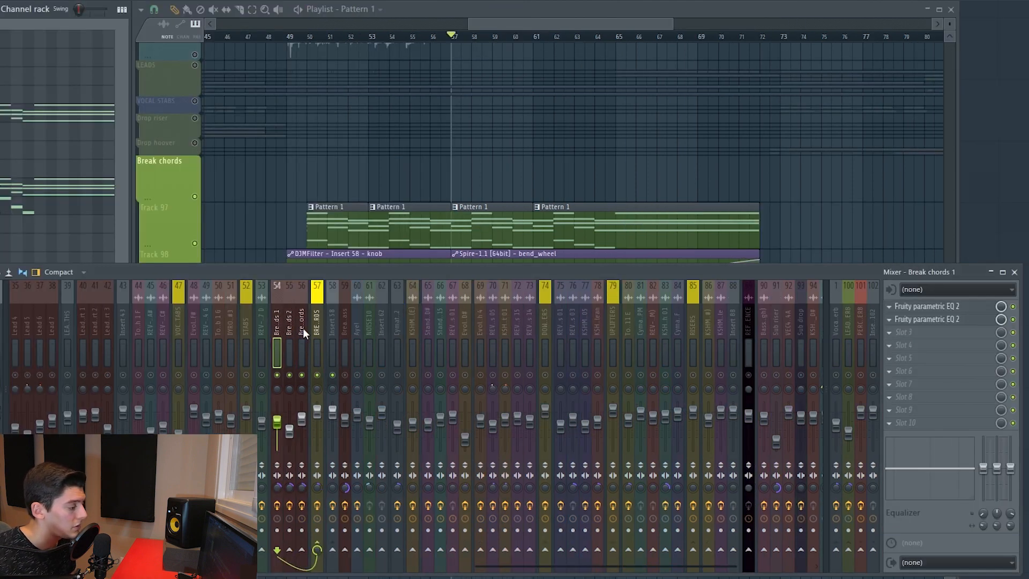
{"action": "left_click", "coordinate": [316, 330]}
{"action": "left_click", "coordinate": [940, 308]}
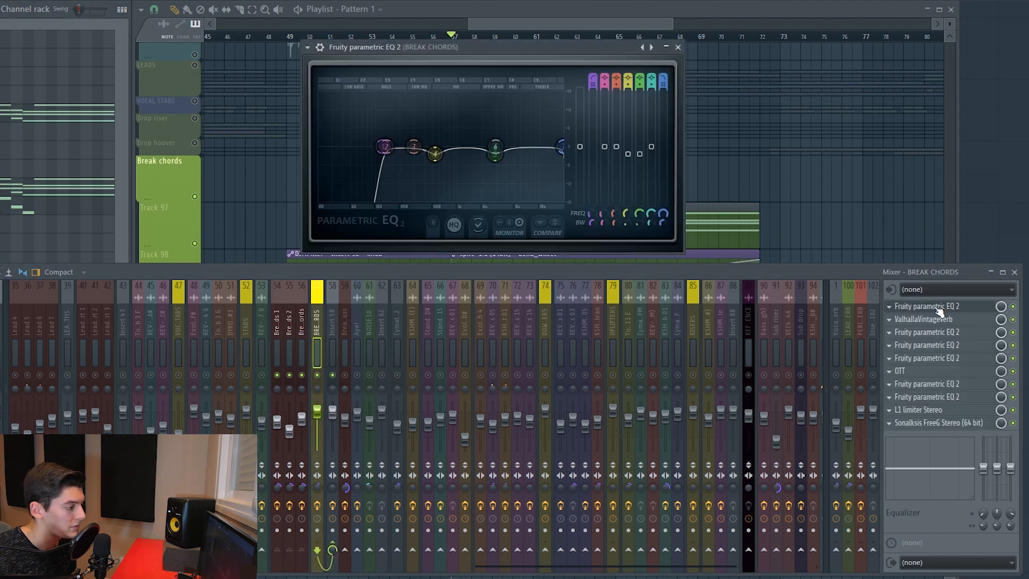
{"action": "left_click", "coordinate": [939, 308]}
{"action": "left_click", "coordinate": [941, 321]}
{"action": "left_click", "coordinate": [941, 320]}
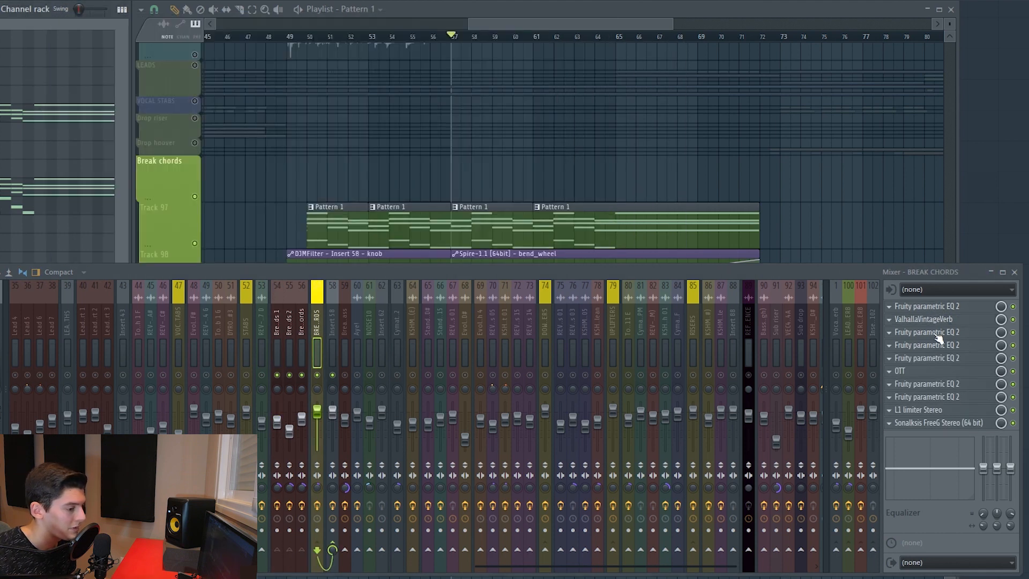
Inspect the Fruity parametric EQ 2 and OTT effects in slots 3 to 8 of the BREAK CHORDS bus.
{"action": "left_click", "coordinate": [940, 333]}
{"action": "left_click", "coordinate": [941, 346]}
{"action": "left_click", "coordinate": [941, 358]}
{"action": "left_click", "coordinate": [941, 371]}
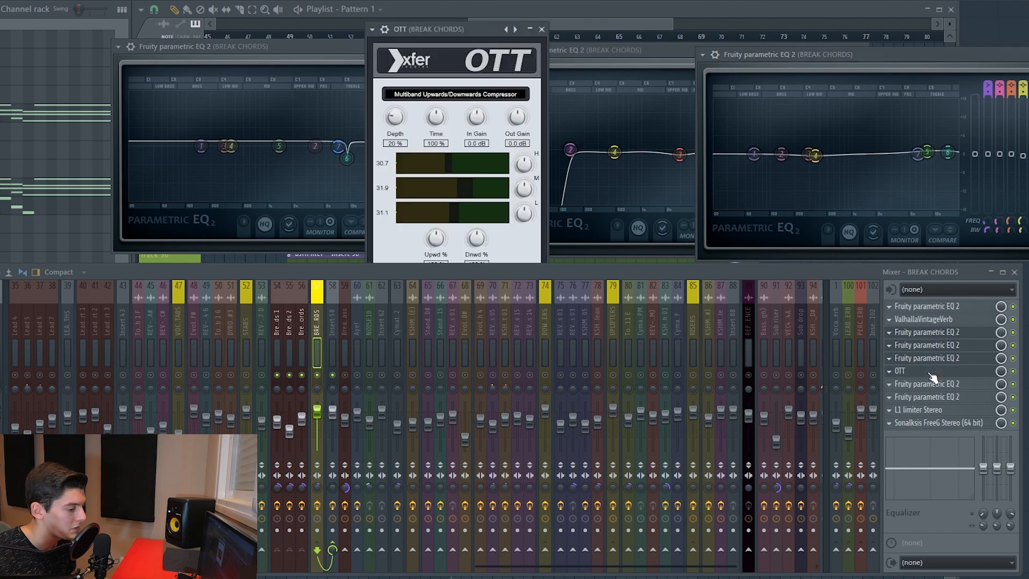
{"action": "left_click", "coordinate": [941, 384]}
{"action": "left_click", "coordinate": [940, 397]}
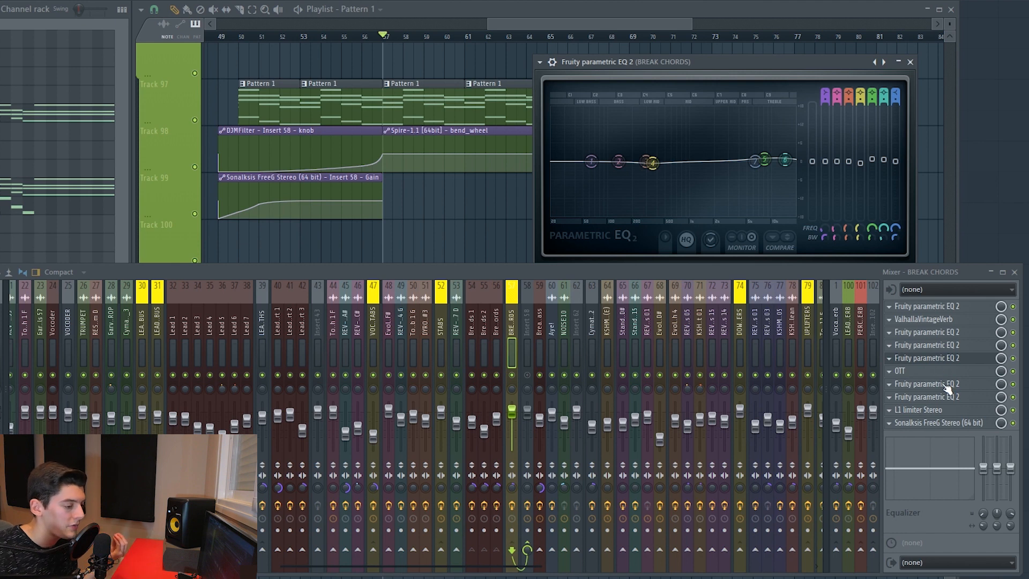
Inspect the BREAK CHORDS bus's slot 7 Fruity parametric EQ 2, try a boost on band 2 and reset that band.
{"action": "left_click", "coordinate": [947, 386]}
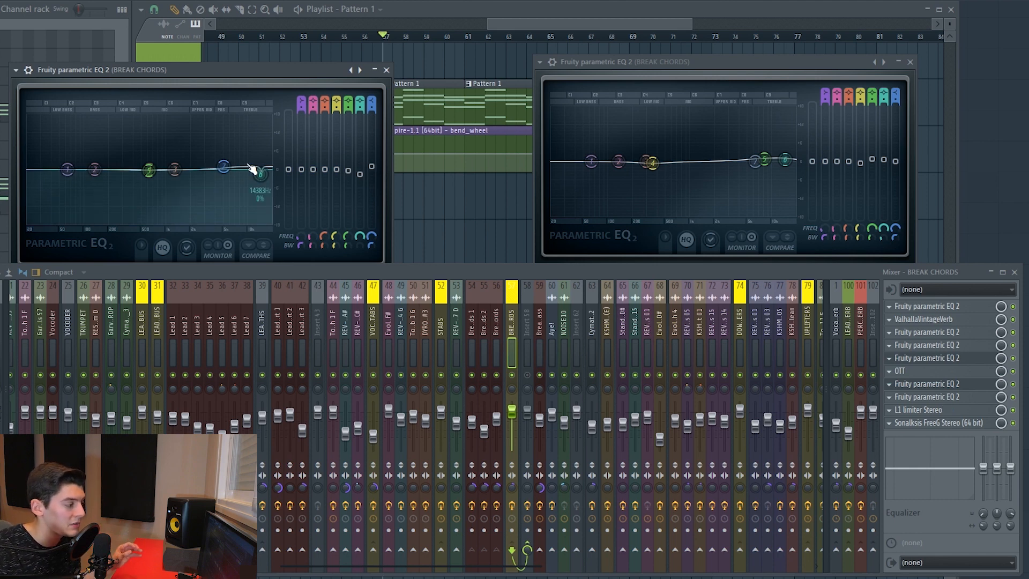
{"action": "left_click_drag", "start_coordinate": [105, 171], "coordinate": [98, 134]}
{"action": "right_click", "coordinate": [99, 136]}
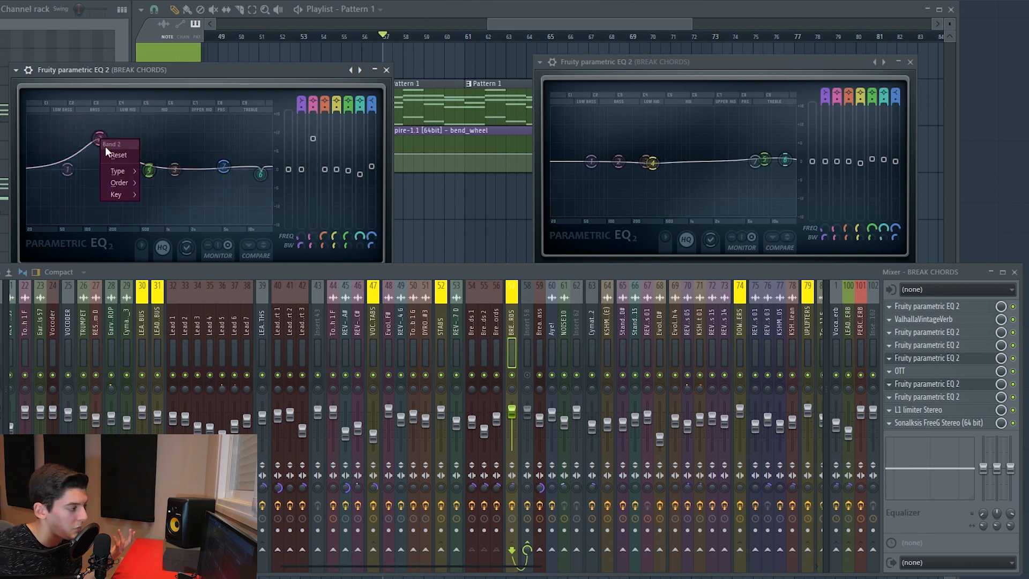
{"action": "left_click", "coordinate": [116, 156]}
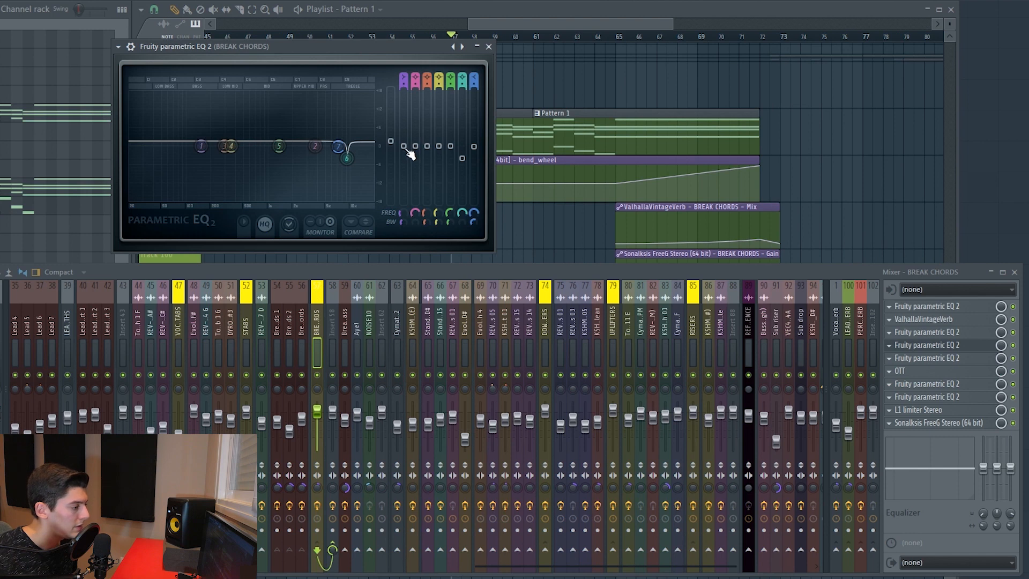
Inspect the controller link on the band 1 level of the BREAK CHORDS EQ and dismiss its remote control settings.
{"action": "right_click", "coordinate": [404, 148]}
{"action": "left_click", "coordinate": [459, 250]}
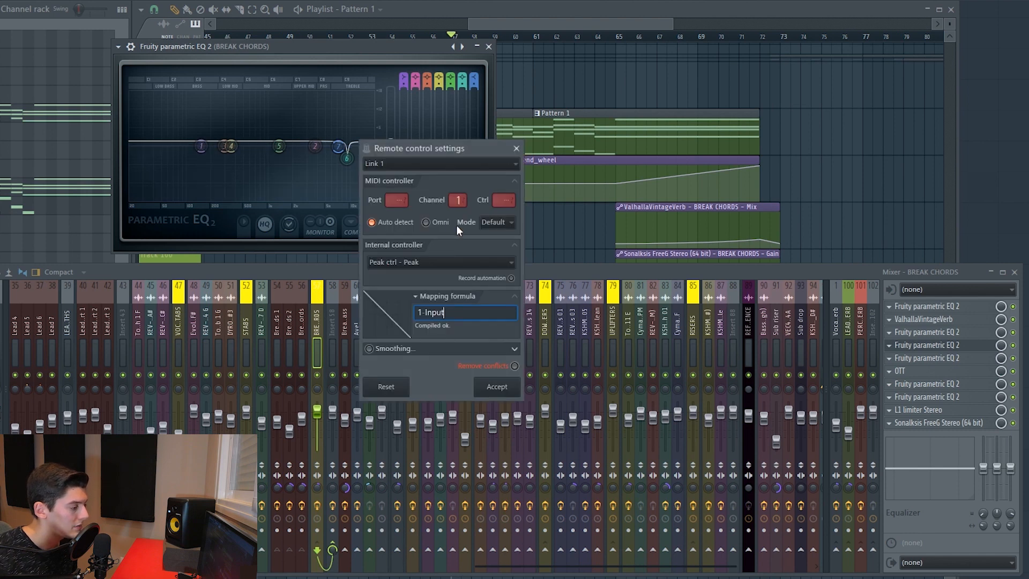
{"action": "left_click", "coordinate": [516, 149]}
{"action": "key", "text": "Escape"}
Toggle the BREAK CHORDS bus and Insert 58, play briefly, and reselect the bus to open its slot 4 Fruity parametric EQ 2.
{"action": "left_click", "coordinate": [317, 376]}
{"action": "left_click", "coordinate": [333, 375]}
{"action": "scroll", "coordinate": [332, 292], "scroll_direction": "up", "scroll_amount": 6}
{"action": "key", "text": "space"}
{"action": "left_click", "coordinate": [98, 329]}
{"action": "scroll", "coordinate": [617, 343], "scroll_direction": "down", "scroll_amount": 6}
{"action": "left_click", "coordinate": [513, 328]}
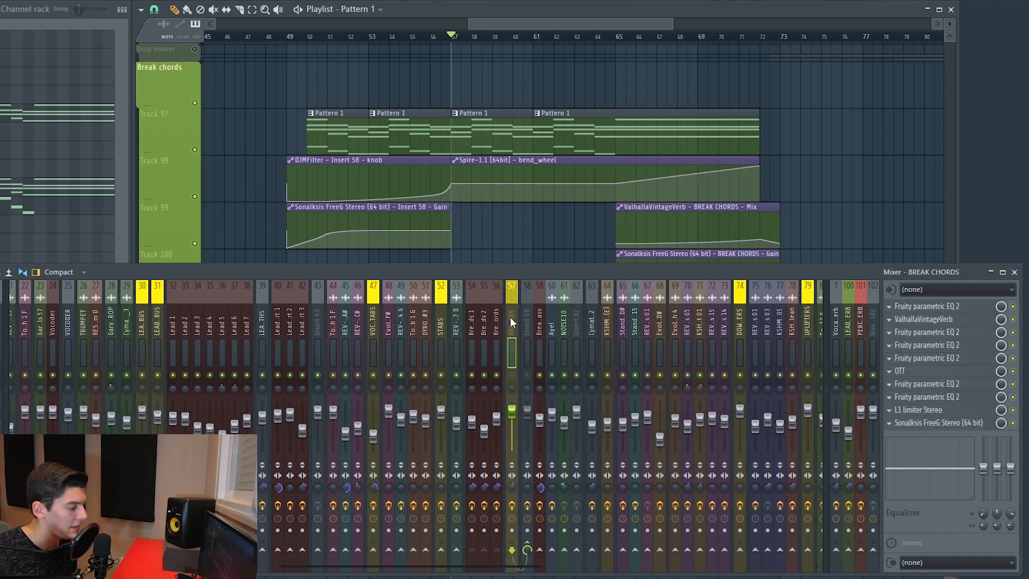
{"action": "left_click", "coordinate": [950, 345]}
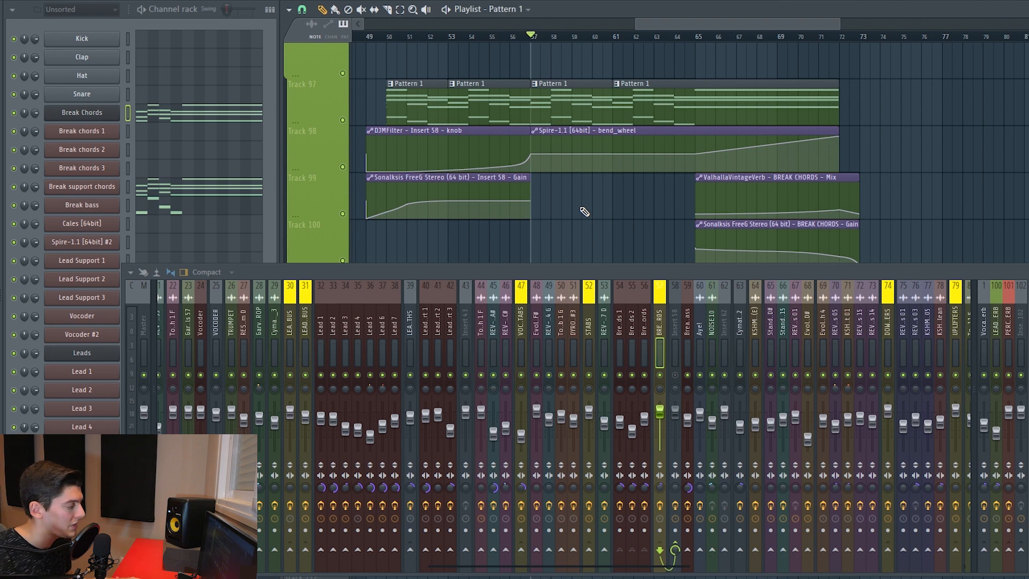
Reposition the mixer, select the Break bass track and play the bass on its own.
{"action": "left_click_drag", "start_coordinate": [633, 271], "coordinate": [594, 274]}
{"action": "left_click", "coordinate": [647, 321]}
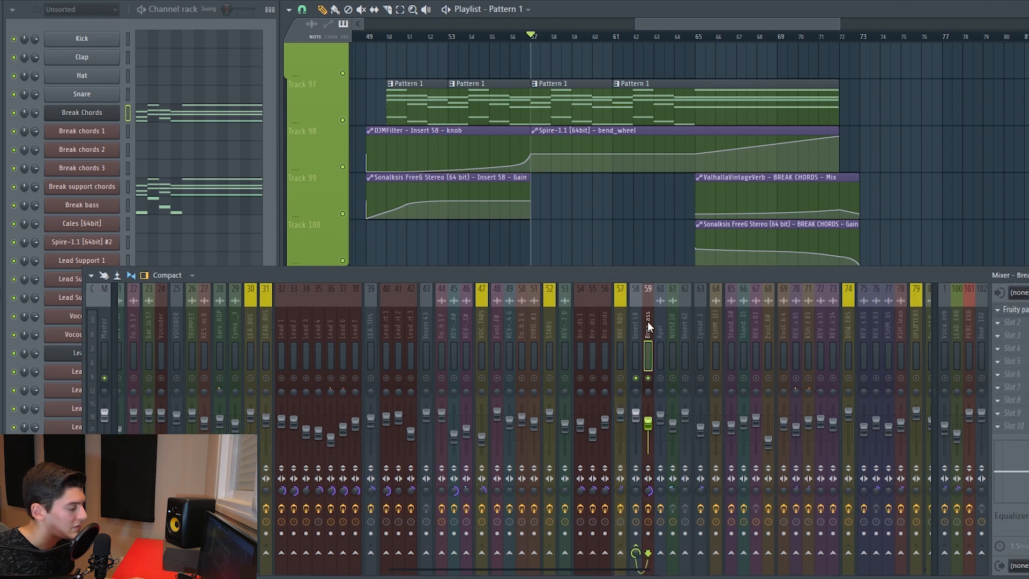
{"action": "key", "text": "space"}
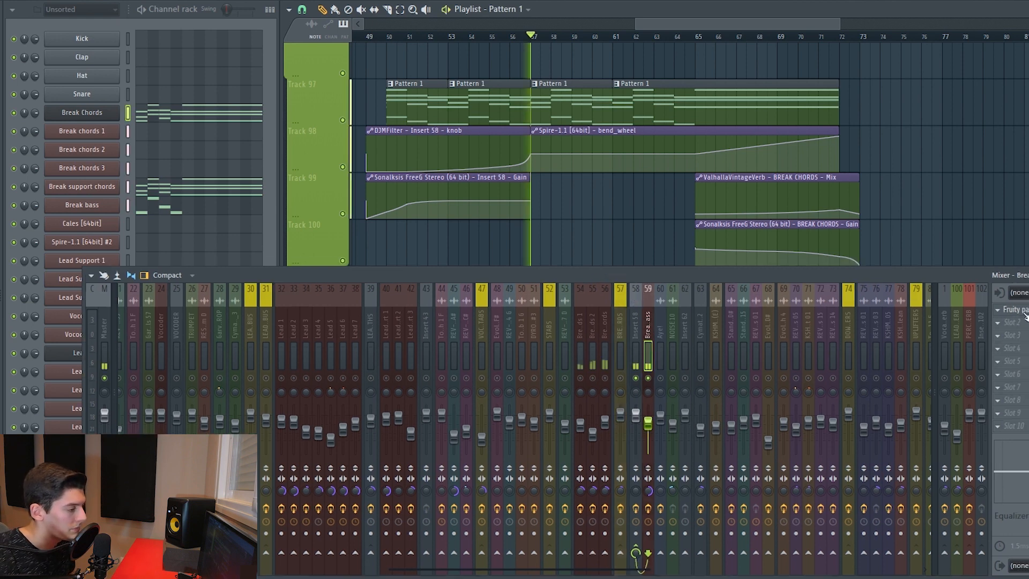
{"action": "key", "text": "space"}
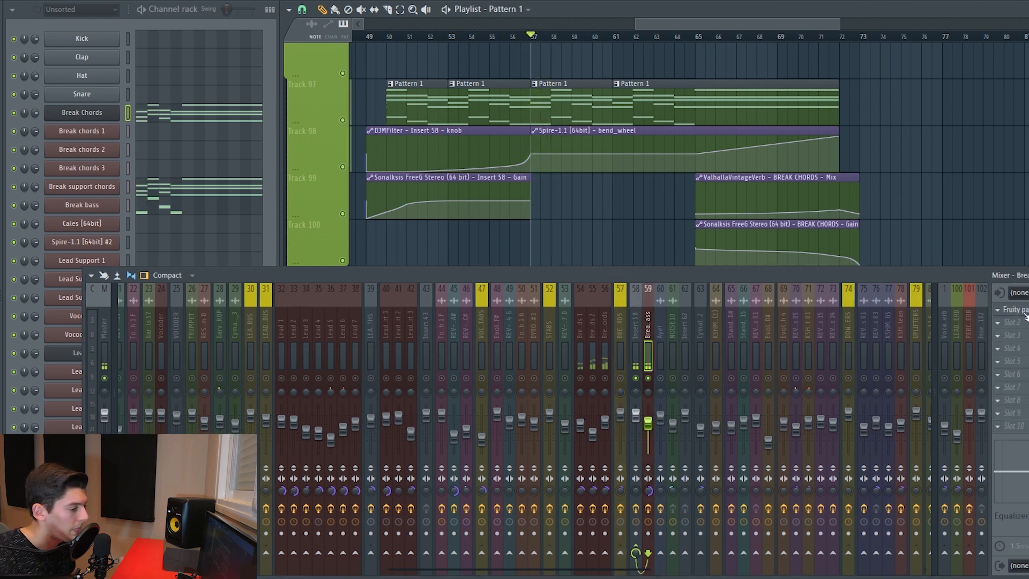
Inspect the Break bass track's Fruity parametric EQ 2 and the controller link on its band 1 level, closing the effect when done.
{"action": "left_click", "coordinate": [1023, 310]}
{"action": "left_click_drag", "start_coordinate": [318, 39], "coordinate": [494, 42]}
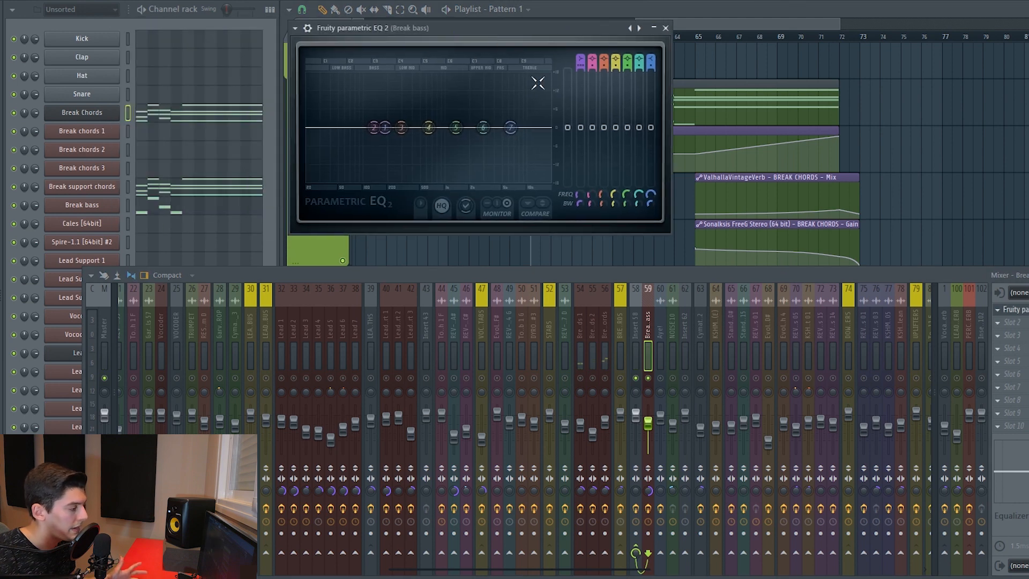
{"action": "right_click", "coordinate": [582, 131]}
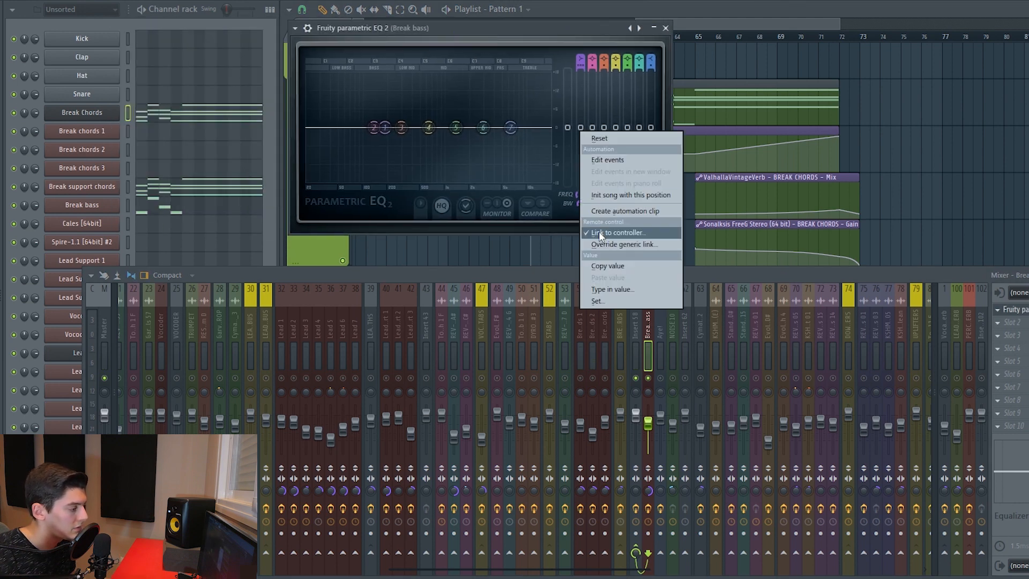
{"action": "left_click", "coordinate": [600, 230]}
{"action": "left_click", "coordinate": [665, 148]}
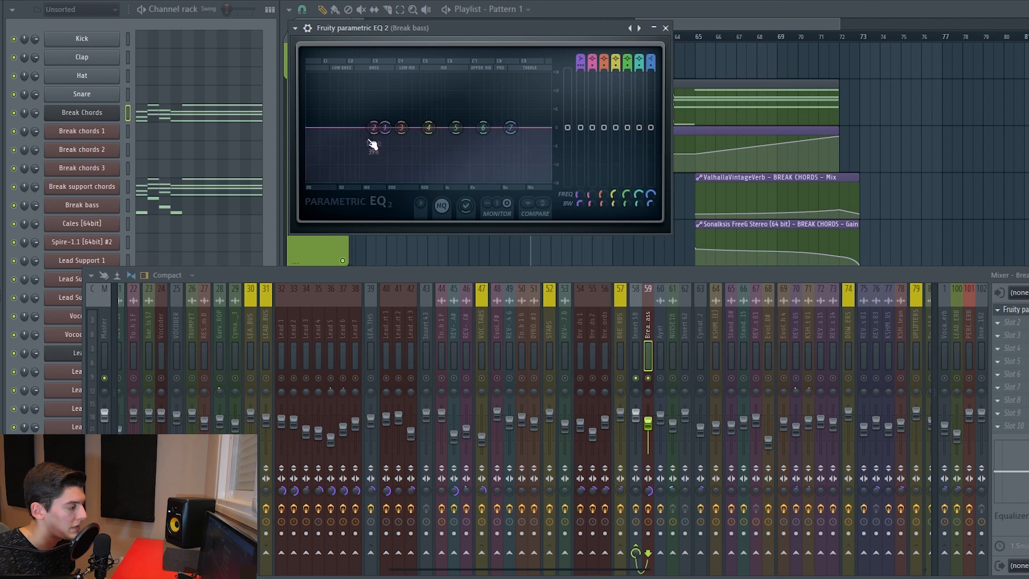
{"action": "left_click", "coordinate": [666, 28]}
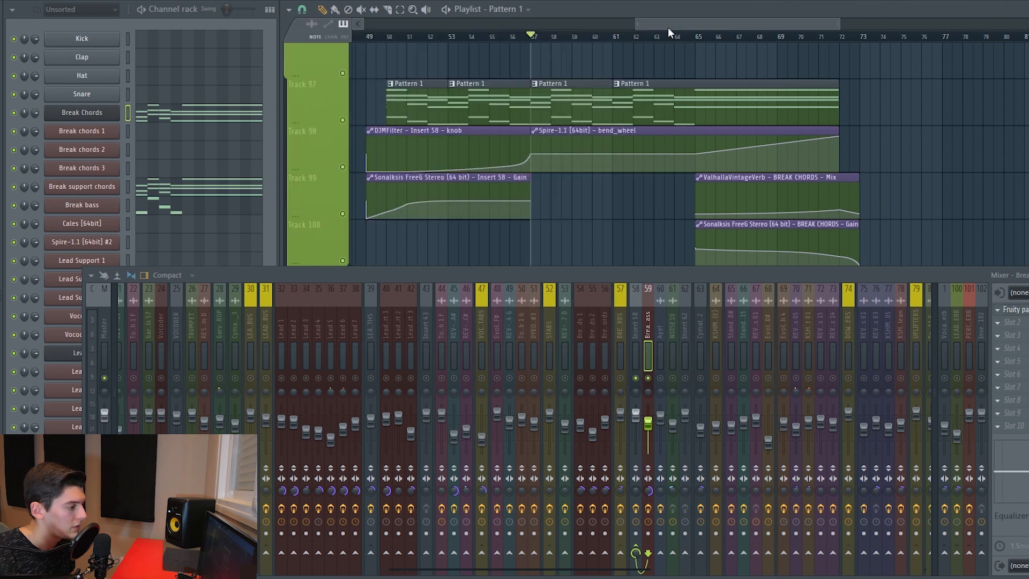
Solo the BREAK CHORDS bus with its source tracks, add Break bass, and play them together.
{"action": "right_click", "coordinate": [620, 379]}
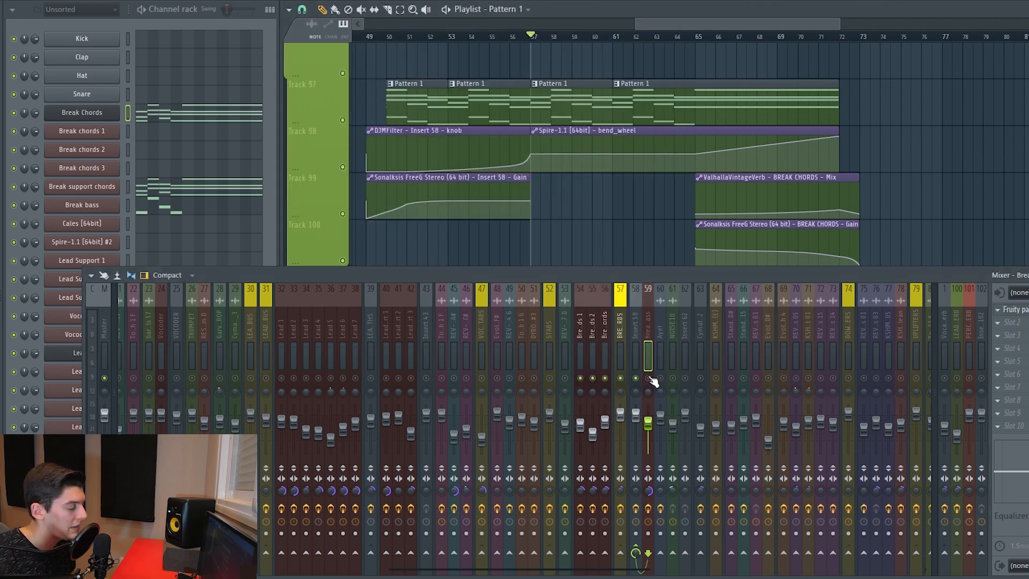
{"action": "left_click", "coordinate": [648, 378]}
{"action": "key", "text": "space"}
{"action": "key", "text": "space"}
{"action": "key", "text": "space"}
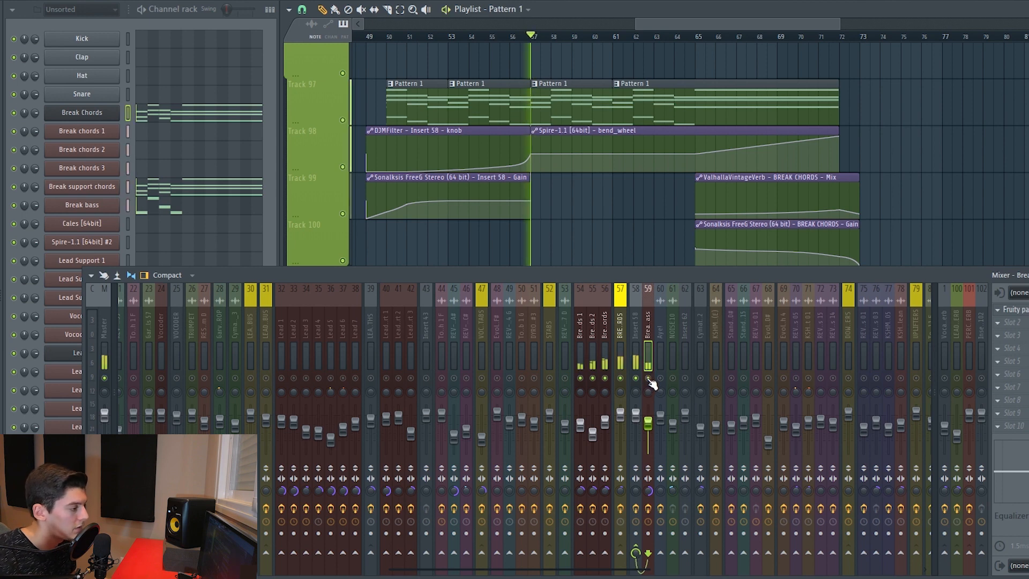
{"action": "key", "text": "space"}
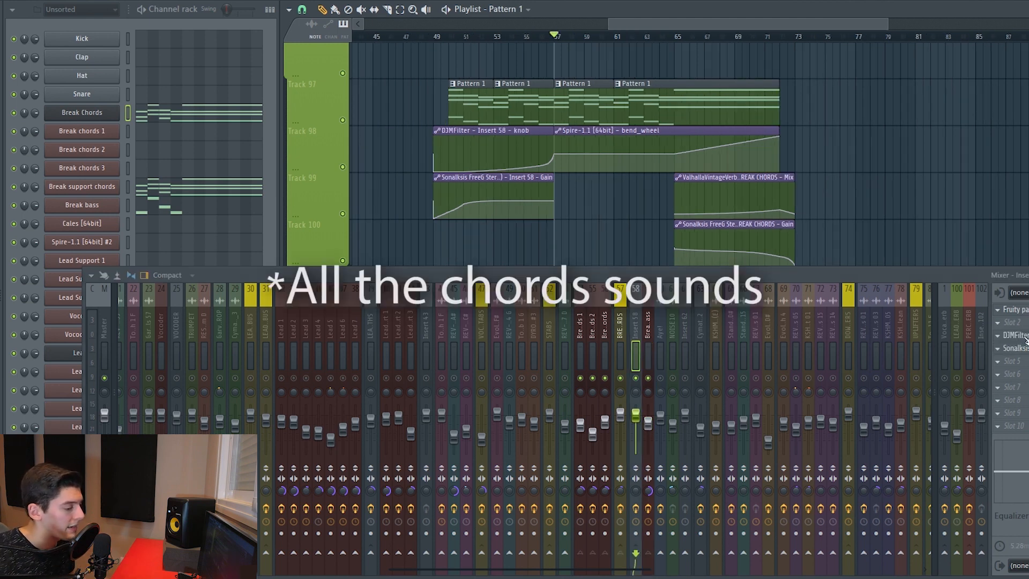
Inspect the DJMFilter and Sonalksis FreeG Stereo effects on Insert 58, leaving only DJMFilter open.
{"action": "left_click", "coordinate": [1025, 335]}
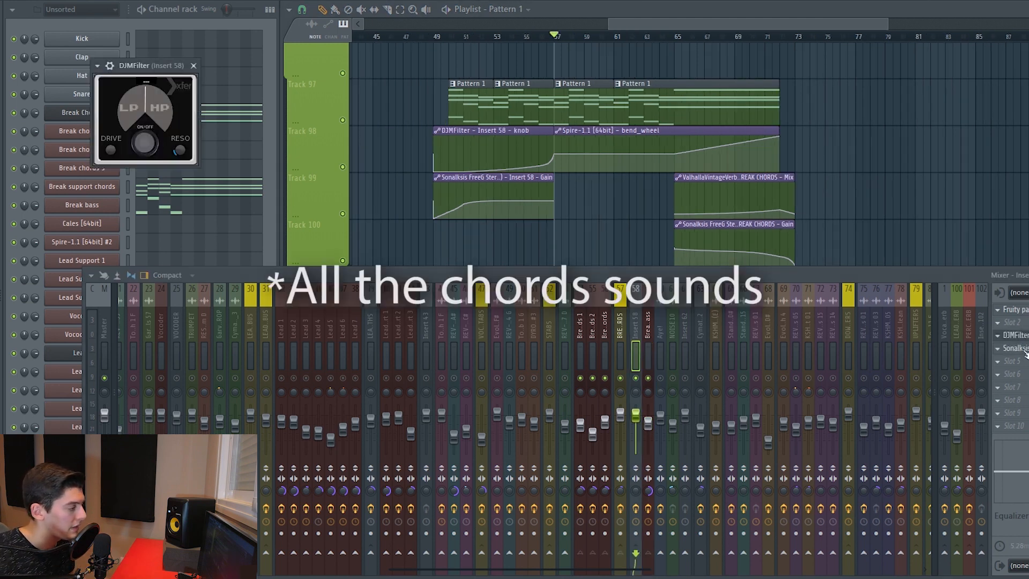
{"action": "left_click", "coordinate": [1021, 348]}
{"action": "left_click", "coordinate": [170, 65]}
Compare the DJMFilter knob automation at bars 50 and 57 and play the break chords through the filter sweep between them.
{"action": "left_click", "coordinate": [443, 40]}
{"action": "scroll", "coordinate": [450, 43], "scroll_direction": "up", "scroll_amount": 4}
{"action": "mouse_move", "coordinate": [453, 46]}
{"action": "left_mouse_down"}
{"action": "mouse_move", "coordinate": [446, 41]}
{"action": "mouse_move", "coordinate": [780, 48]}
{"action": "mouse_move", "coordinate": [449, 43]}
{"action": "left_mouse_up"}
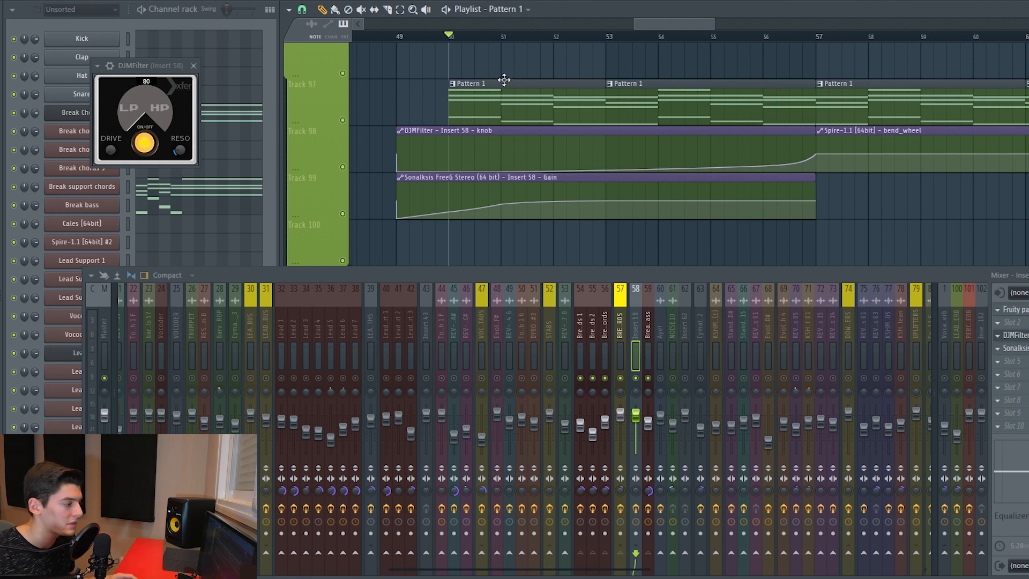
{"action": "left_click", "coordinate": [818, 38]}
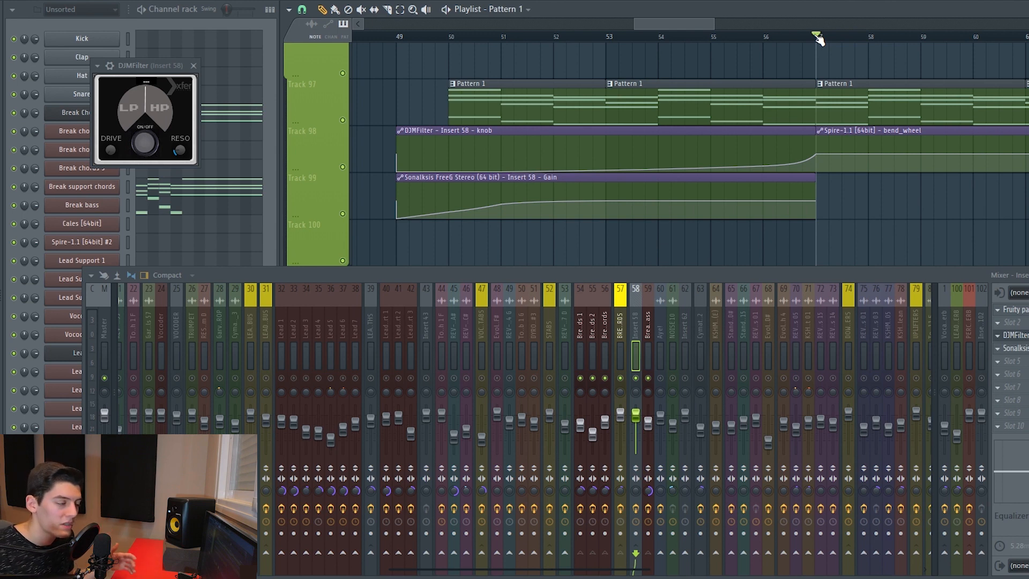
{"action": "left_click", "coordinate": [449, 39]}
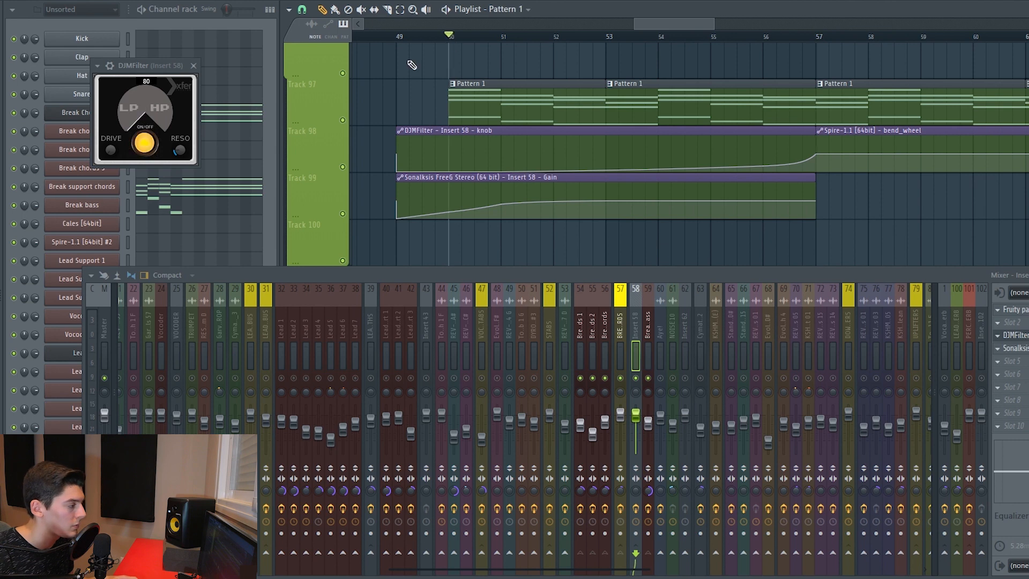
{"action": "left_click", "coordinate": [603, 40]}
{"action": "key", "text": "space"}
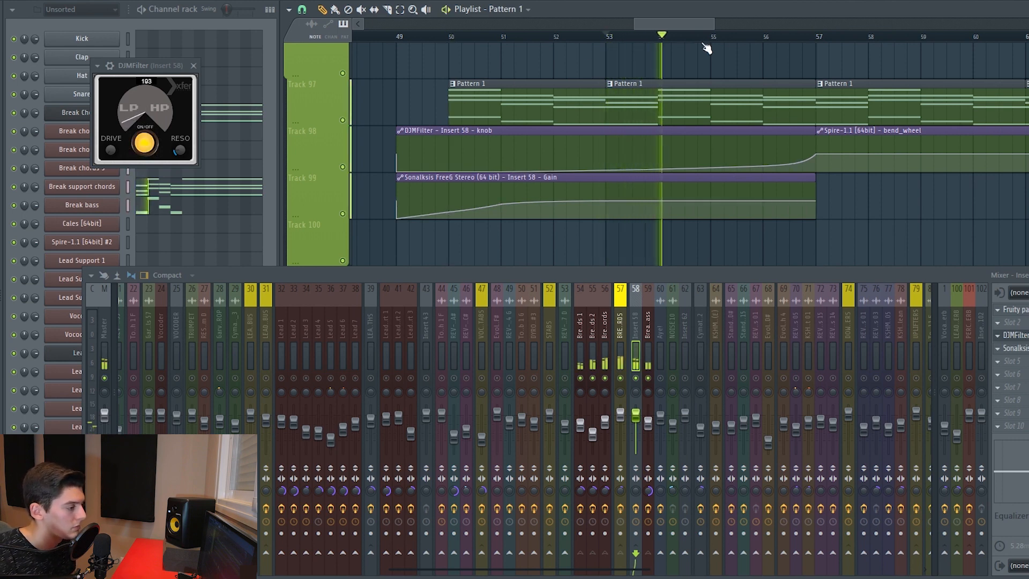
{"action": "left_click", "coordinate": [790, 37]}
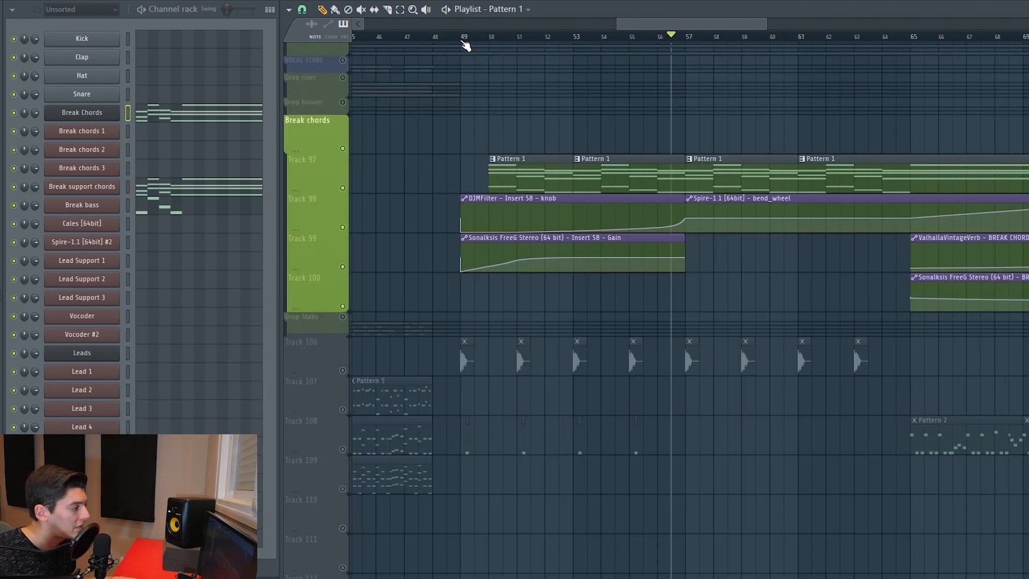
Mark bar 49 in the playlist and audition the subdrop with its pitch and gain automation on tracks 44 to 46.
{"action": "left_click_drag", "start_coordinate": [461, 36], "coordinate": [489, 40]}
{"action": "scroll", "coordinate": [469, 145], "scroll_direction": "up", "scroll_amount": 4}
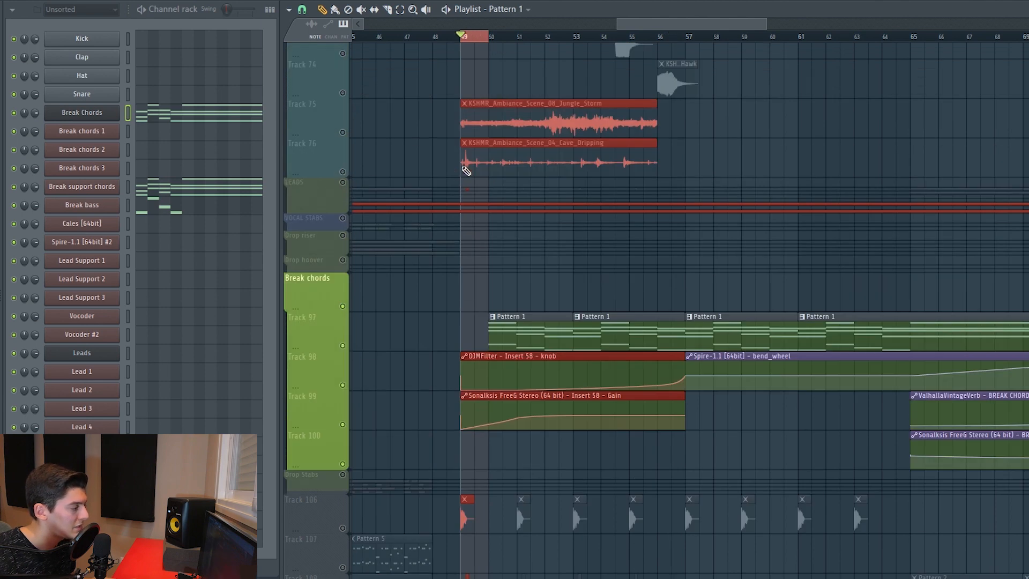
{"action": "scroll", "coordinate": [337, 160], "scroll_direction": "up", "scroll_amount": 20}
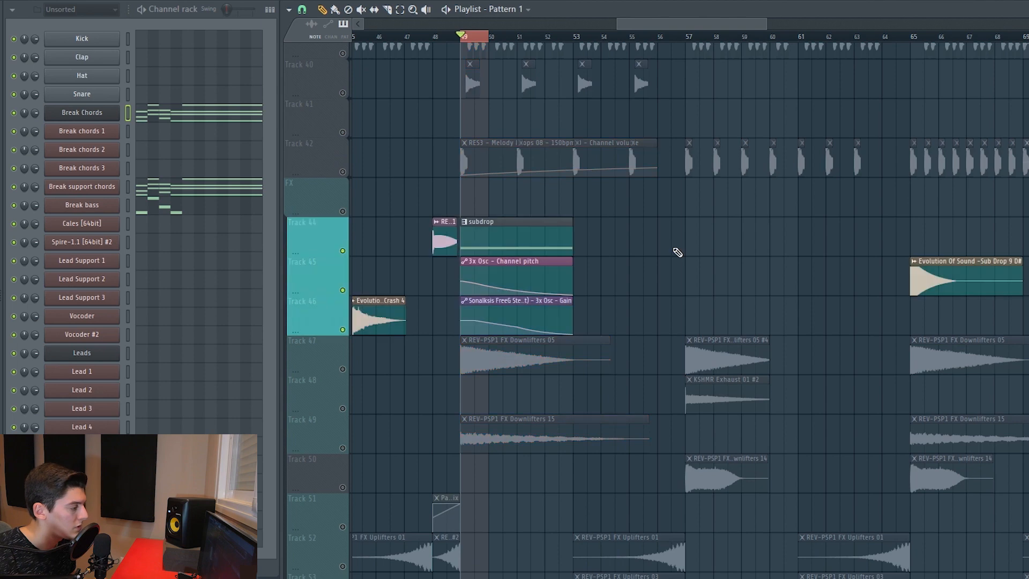
{"action": "key", "text": "space"}
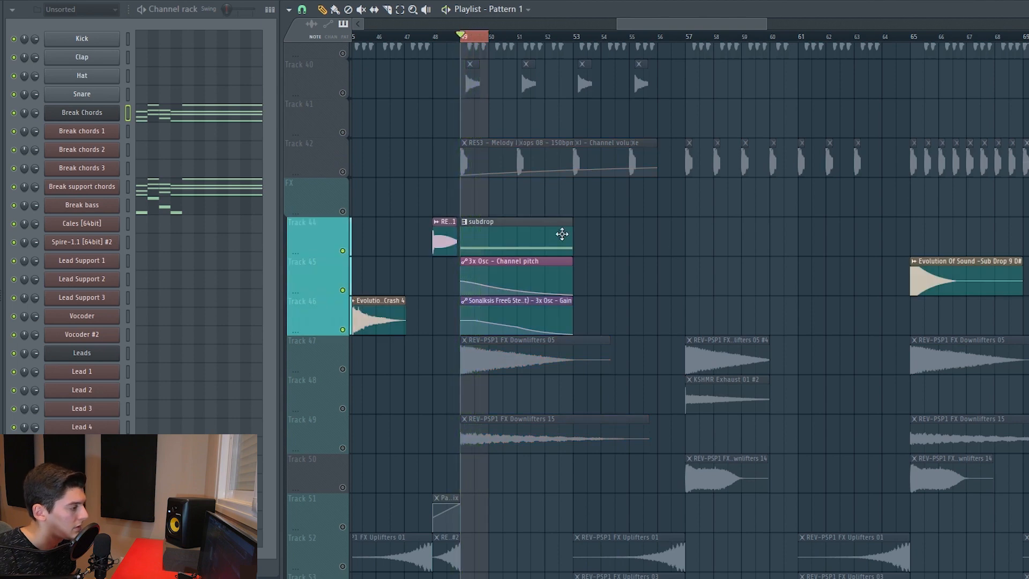
{"action": "key", "text": "space"}
{"action": "scroll", "coordinate": [536, 215], "scroll_direction": "down", "scroll_amount": 2}
{"action": "right_click", "coordinate": [494, 40]}
{"action": "left_click_drag", "start_coordinate": [492, 39], "coordinate": [504, 35]}
{"action": "key", "text": "space"}
{"action": "left_click", "coordinate": [527, 38]}
{"action": "key", "text": "space"}
Go back to the Break chords tracks, solo them in the playlist and return to bar 49.
{"action": "scroll", "coordinate": [608, 188], "scroll_direction": "down", "scroll_amount": 20}
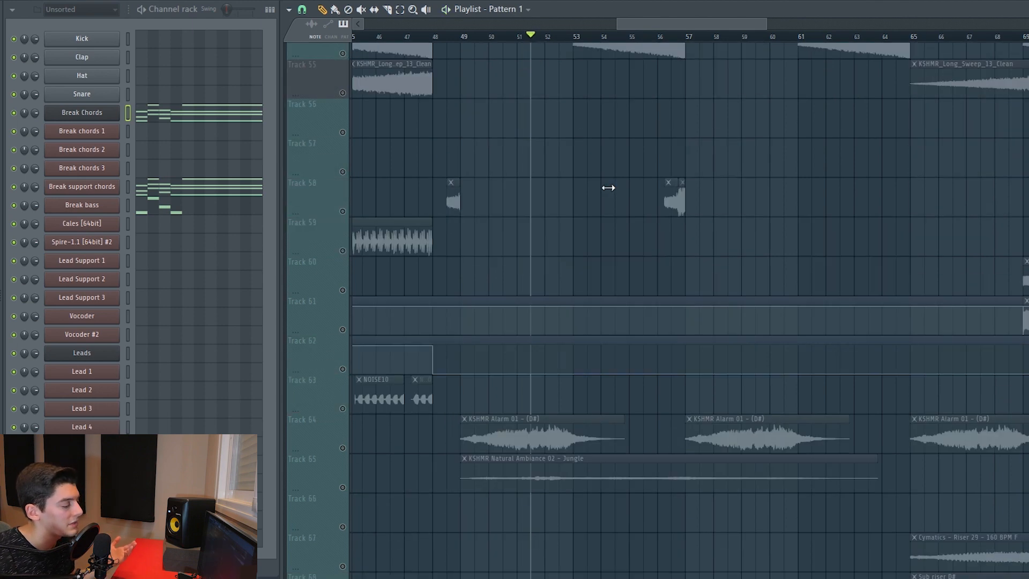
{"action": "left_click", "coordinate": [343, 313]}
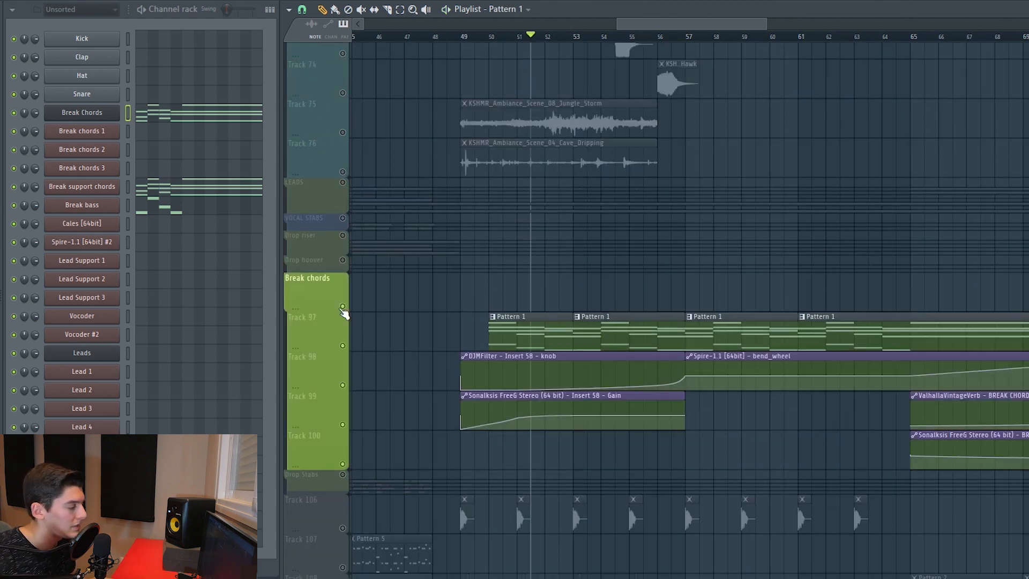
{"action": "left_click_drag", "start_coordinate": [465, 39], "coordinate": [487, 42]}
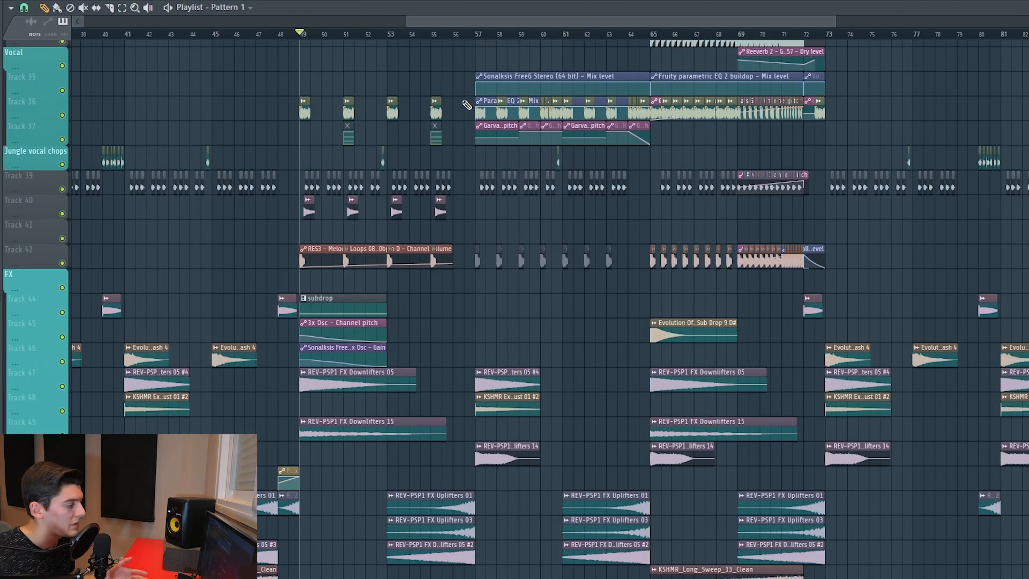
Move the playhead to bar 65 and look over the vocal and drum tracks around the second buildup.
{"action": "scroll", "coordinate": [466, 105], "scroll_direction": "up", "scroll_amount": 10}
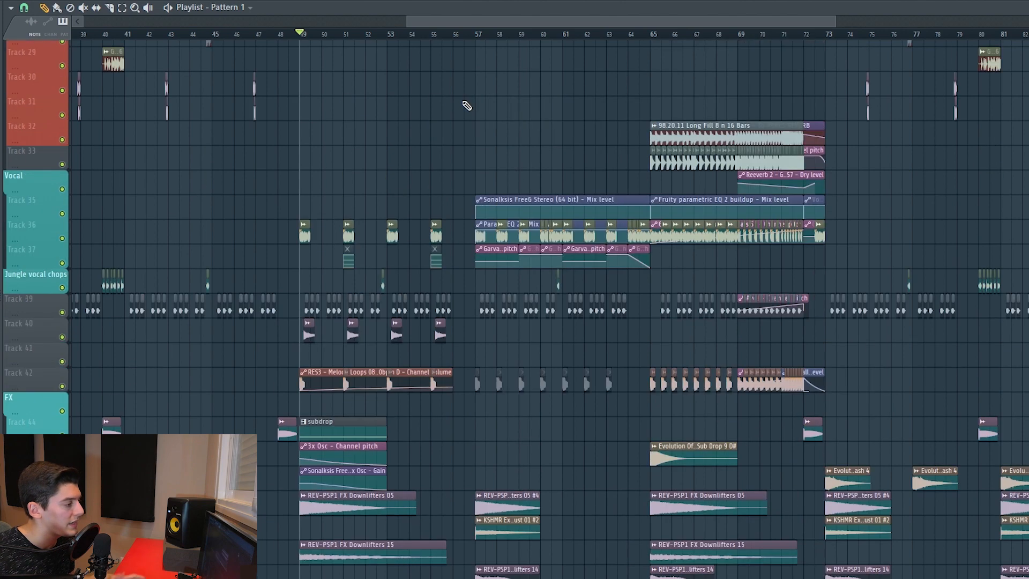
{"action": "scroll", "coordinate": [590, 70], "scroll_direction": "right", "scroll_amount": 5}
{"action": "left_click", "coordinate": [547, 34]}
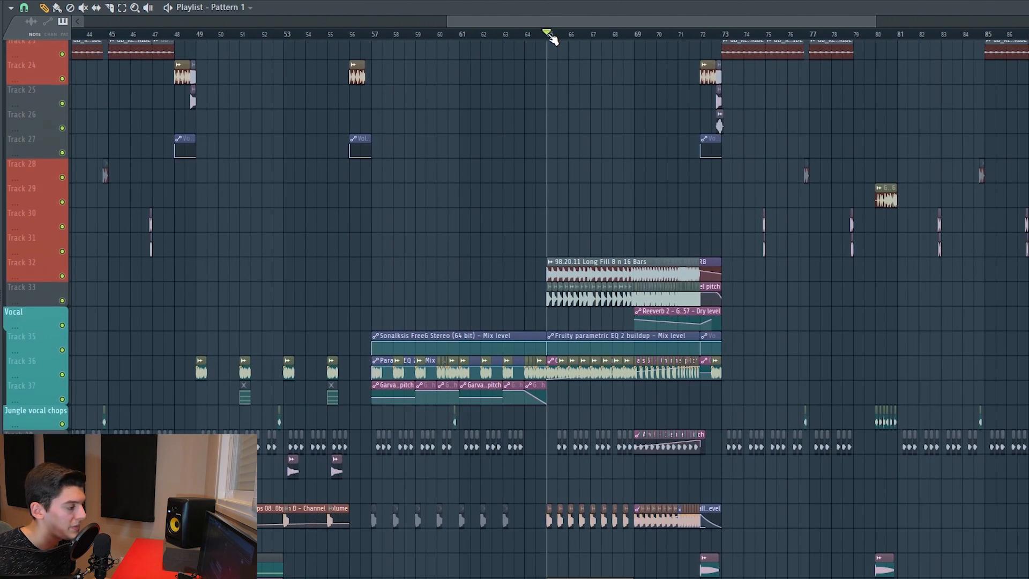
{"action": "scroll", "coordinate": [584, 168], "scroll_direction": "up", "scroll_amount": 10}
{"action": "scroll", "coordinate": [483, 368], "scroll_direction": "right", "scroll_amount": 4}
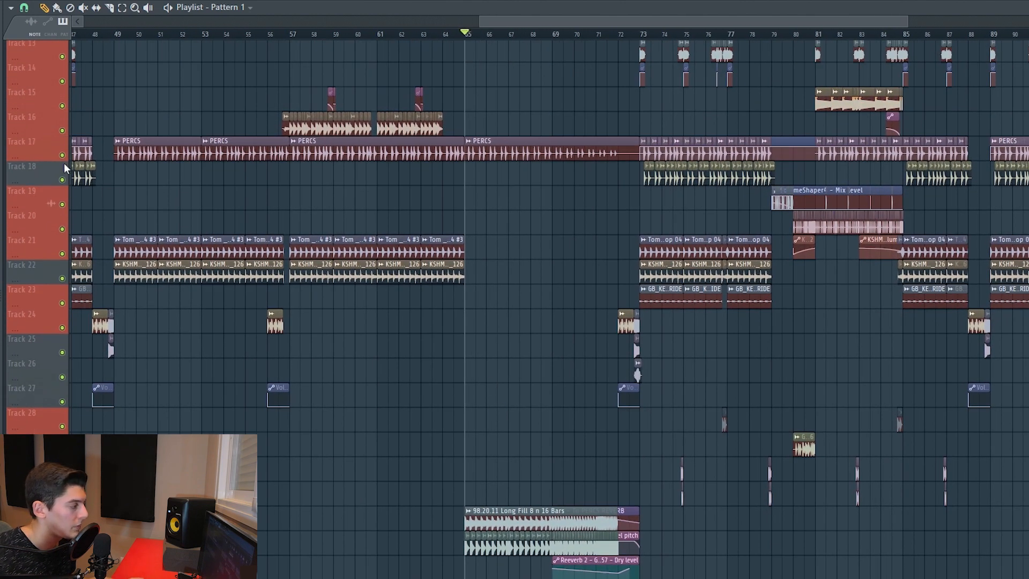
Show the whole arrangement and select bars 25 to 33 to point out the first buildup.
{"action": "scroll", "coordinate": [663, 40], "scroll_direction": "down", "scroll_amount": 3}
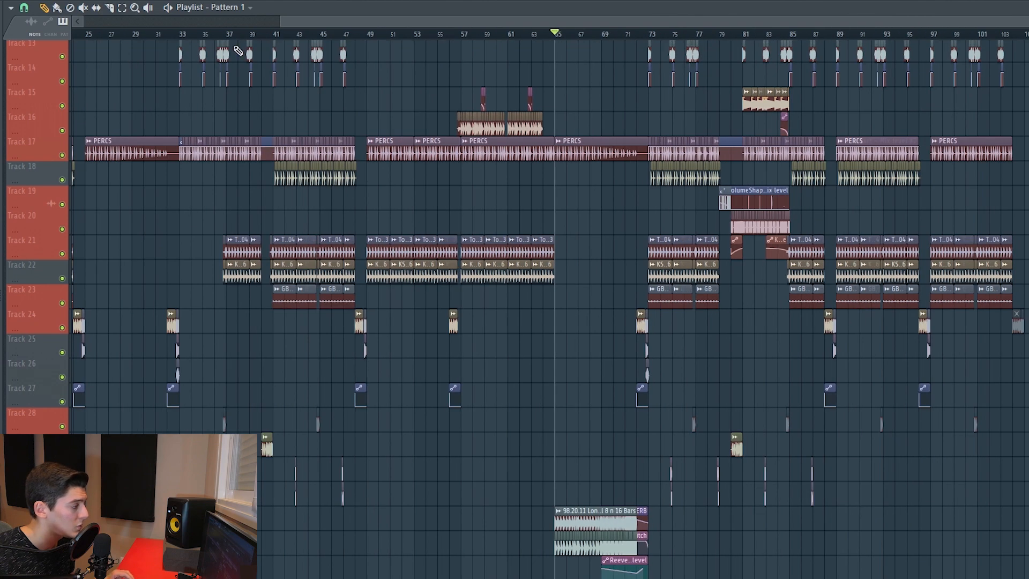
{"action": "scroll", "coordinate": [233, 38], "scroll_direction": "down", "scroll_amount": 2}
{"action": "left_click_drag", "start_coordinate": [285, 39], "coordinate": [354, 48]}
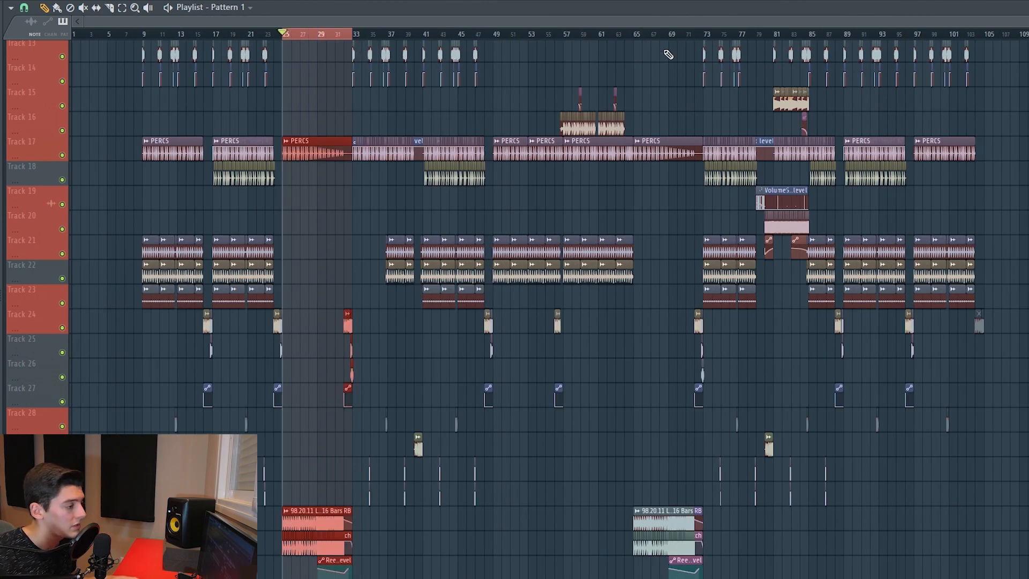
Play the fading PERCS clip on track 17 from bar 65 of the second buildup.
{"action": "left_click", "coordinate": [640, 37]}
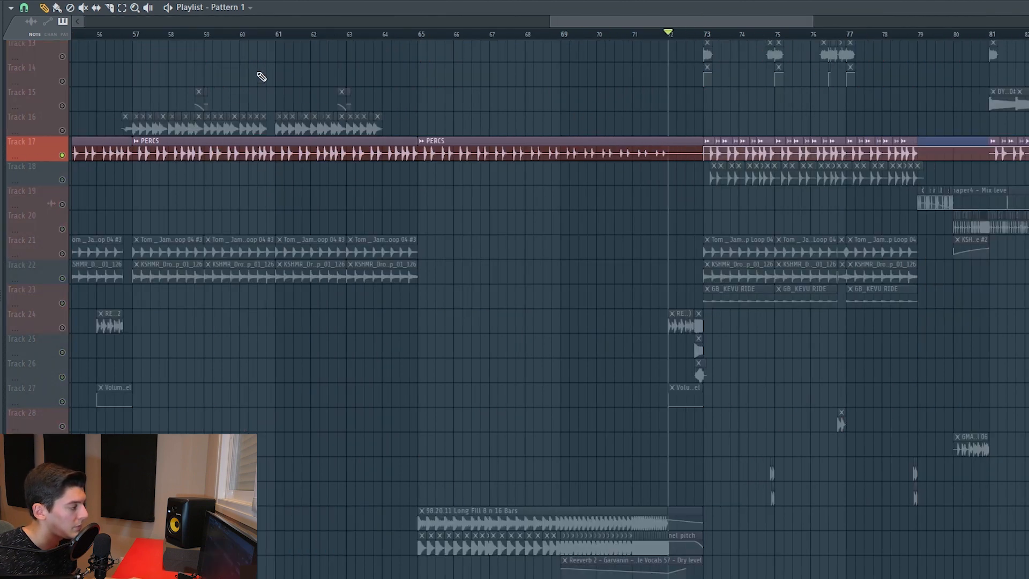
{"action": "left_click", "coordinate": [422, 34]}
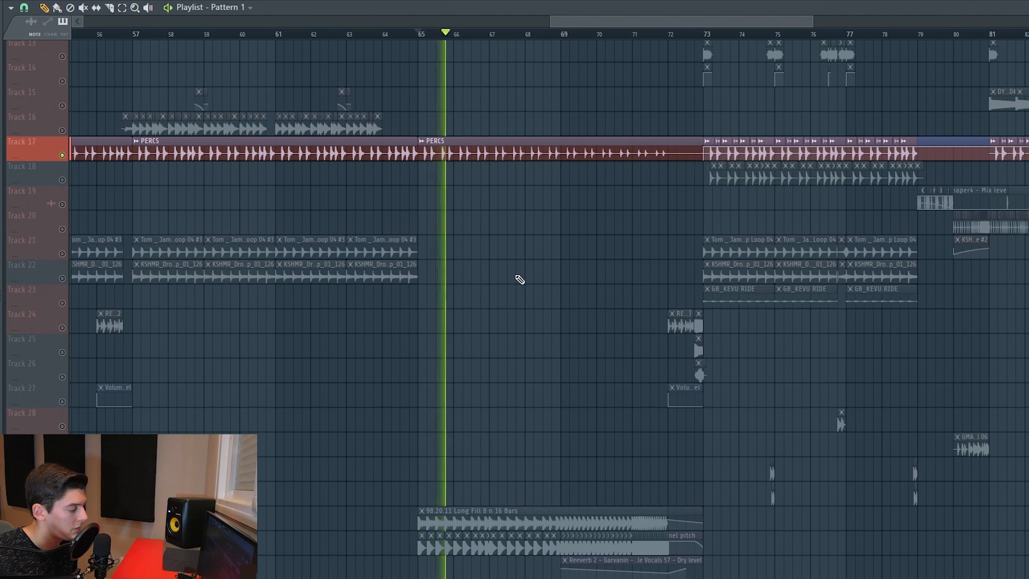
{"action": "key", "text": "space"}
Solo tracks 32 and 33 and audition the Long Fill and KSHMR Hard Snare layers around bar 71.
{"action": "scroll", "coordinate": [482, 279], "scroll_direction": "down", "scroll_amount": 3}
{"action": "scroll", "coordinate": [461, 284], "scroll_direction": "down", "scroll_amount": 2}
{"action": "left_click_drag", "start_coordinate": [62, 303], "coordinate": [62, 278]}
{"action": "left_click_drag", "start_coordinate": [293, 212], "coordinate": [288, 179]}
{"action": "key", "text": "space"}
{"action": "left_click", "coordinate": [603, 34]}
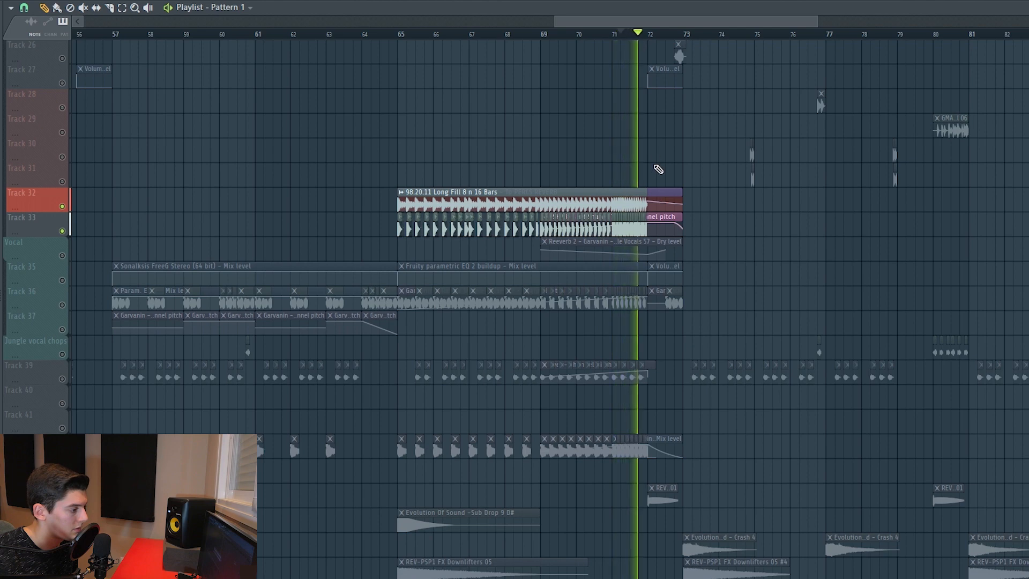
{"action": "key", "text": "space"}
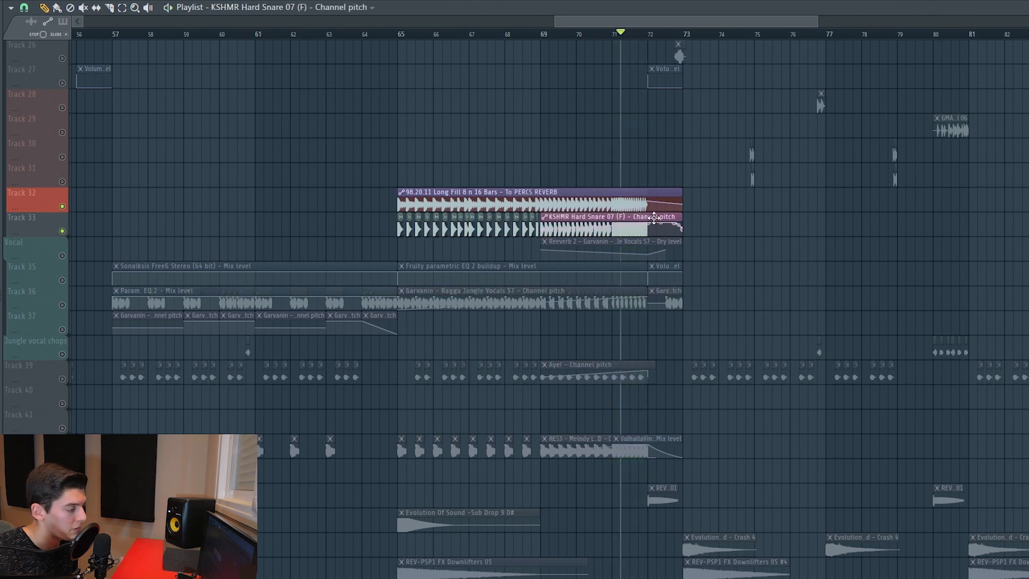
Move the To PERCS REVERB automation clip up to track 31 to inspect its curve and return it to track 32.
{"action": "left_click_drag", "start_coordinate": [659, 190], "coordinate": [657, 164]}
{"action": "scroll", "coordinate": [543, 194], "scroll_direction": "up", "scroll_amount": 3}
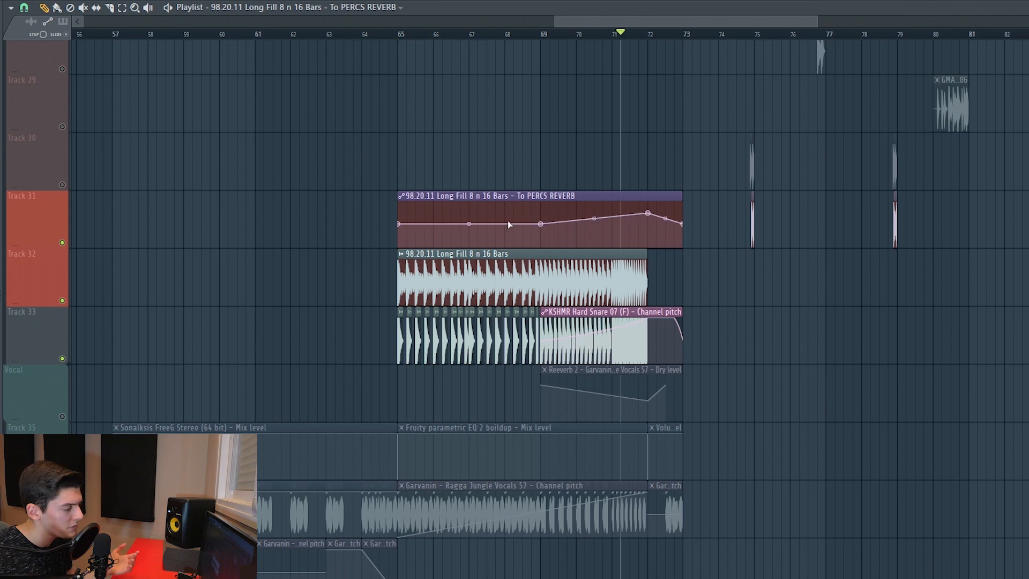
{"action": "left_click_drag", "start_coordinate": [569, 197], "coordinate": [568, 268]}
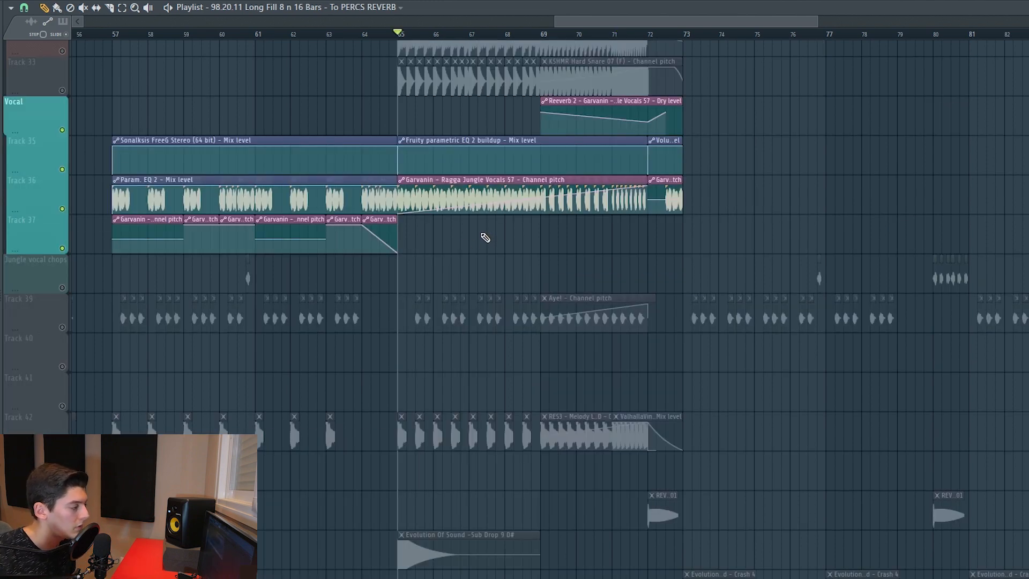
Audition the soloed Vocal group from bar 65 and again from around bar 71.
{"action": "key", "text": "space"}
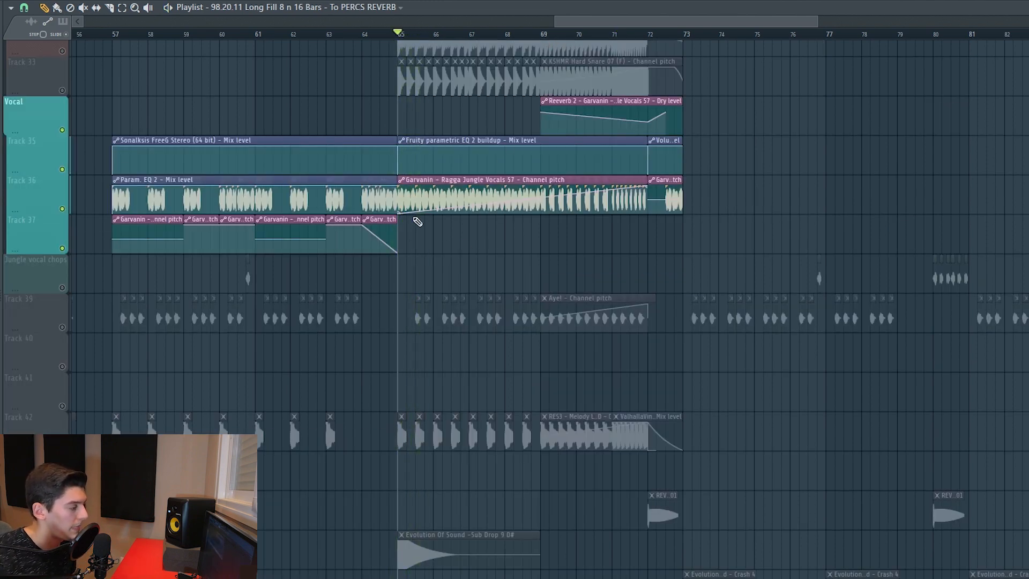
{"action": "left_click", "coordinate": [621, 33]}
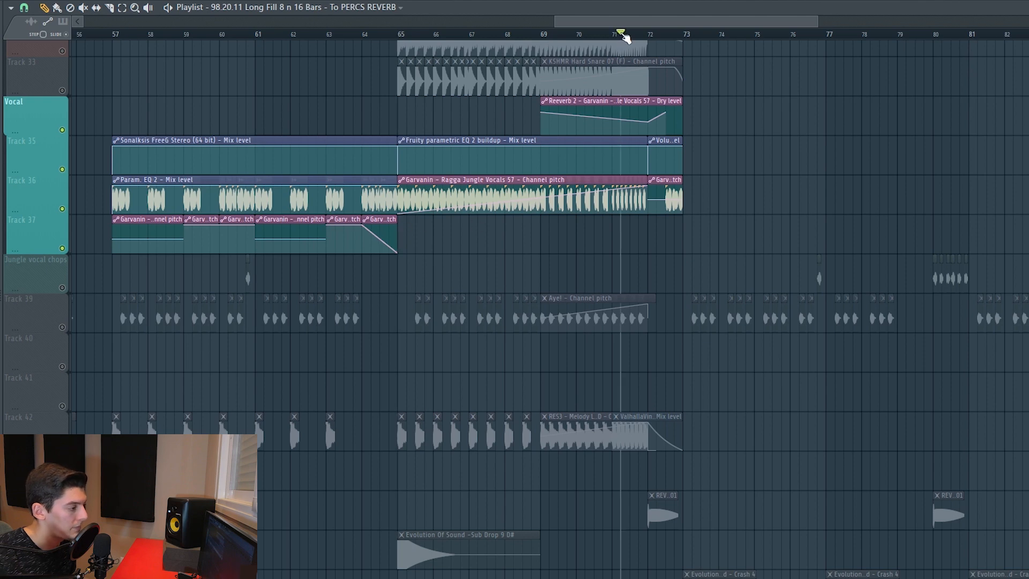
{"action": "key", "text": "space"}
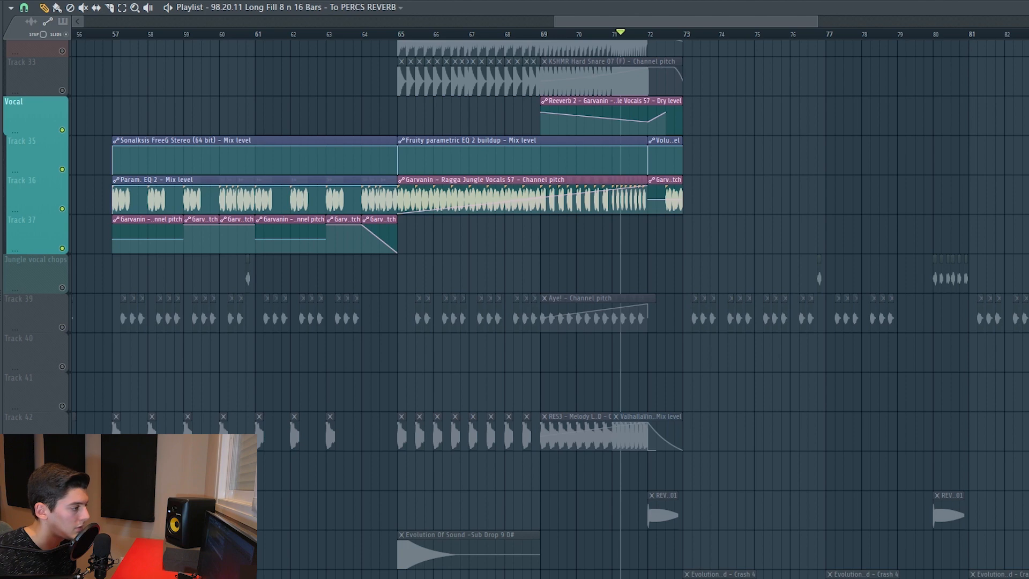
Solo track 39 and audition the Aye! vocal chops with their channel pitch automation around bar 71.
{"action": "key", "text": "F9"}
{"action": "left_click", "coordinate": [259, 371]}
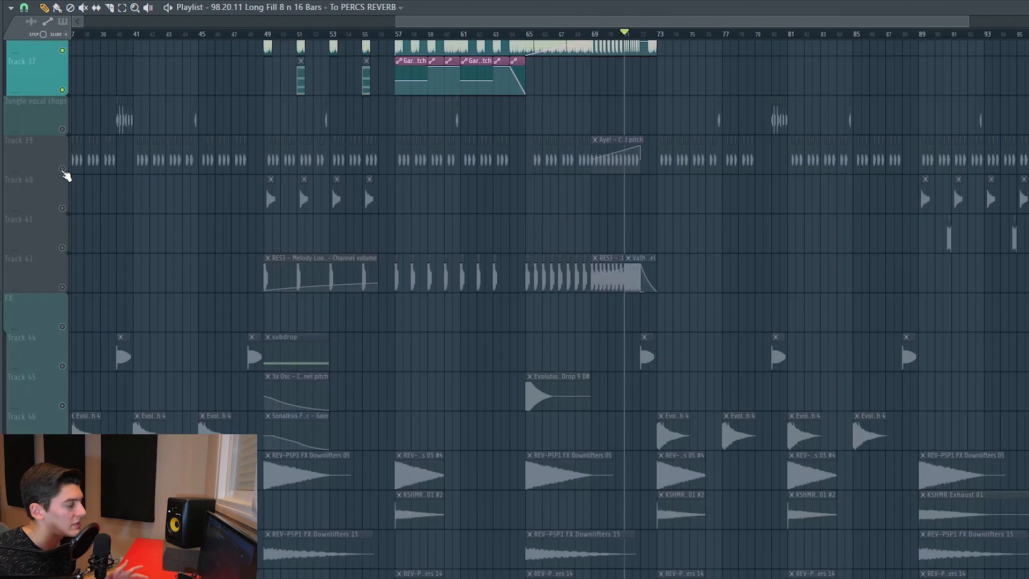
{"action": "right_click", "coordinate": [62, 170]}
{"action": "scroll", "coordinate": [632, 39], "scroll_direction": "up", "scroll_amount": 3}
{"action": "key", "text": "space"}
{"action": "key", "text": "space"}
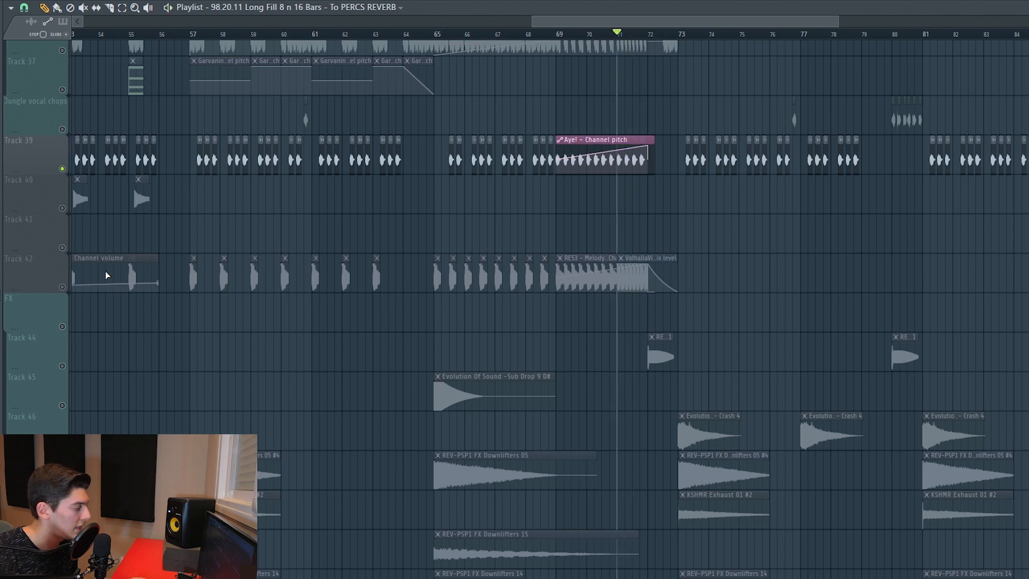
Solo track 42 and audition the RES3 melody loop stabs with their pitch and ValhallaVintageVerb automation.
{"action": "right_click", "coordinate": [64, 287]}
{"action": "left_click_drag", "start_coordinate": [538, 257], "coordinate": [712, 225]}
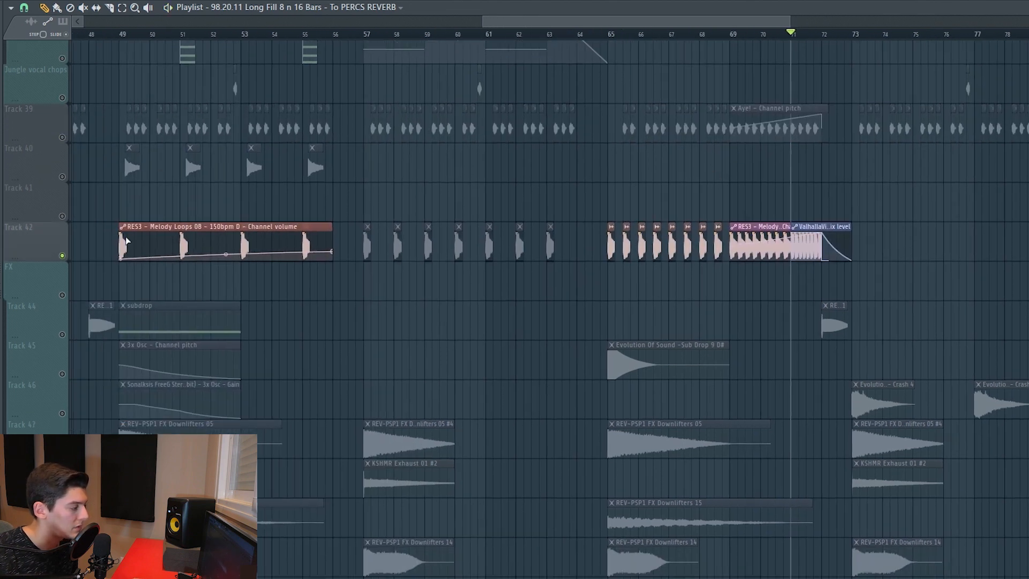
{"action": "key", "text": "space"}
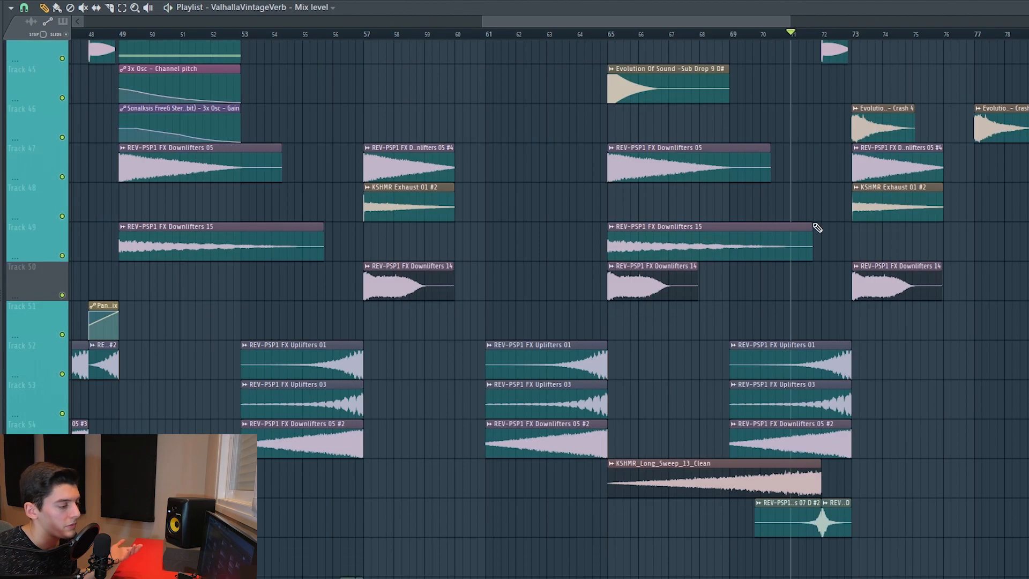
Audition the soloed FX group's sweeps and uplifters around bar 71.
{"action": "left_click_drag", "start_coordinate": [822, 305], "coordinate": [626, 158]}
{"action": "key", "text": "space"}
{"action": "key", "text": "space"}
{"action": "scroll", "coordinate": [571, 208], "scroll_direction": "down", "scroll_amount": 5}
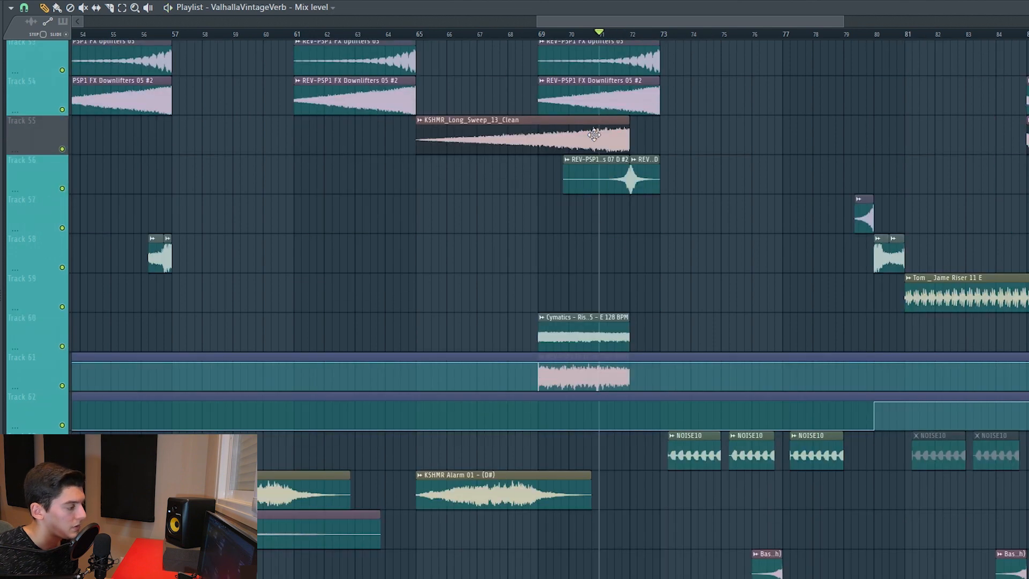
Audition the Cymatics Riser 15 and Riser 29 clips individually near bar 71.
{"action": "key", "text": "space"}
{"action": "scroll", "coordinate": [595, 137], "scroll_direction": "down", "scroll_amount": 6}
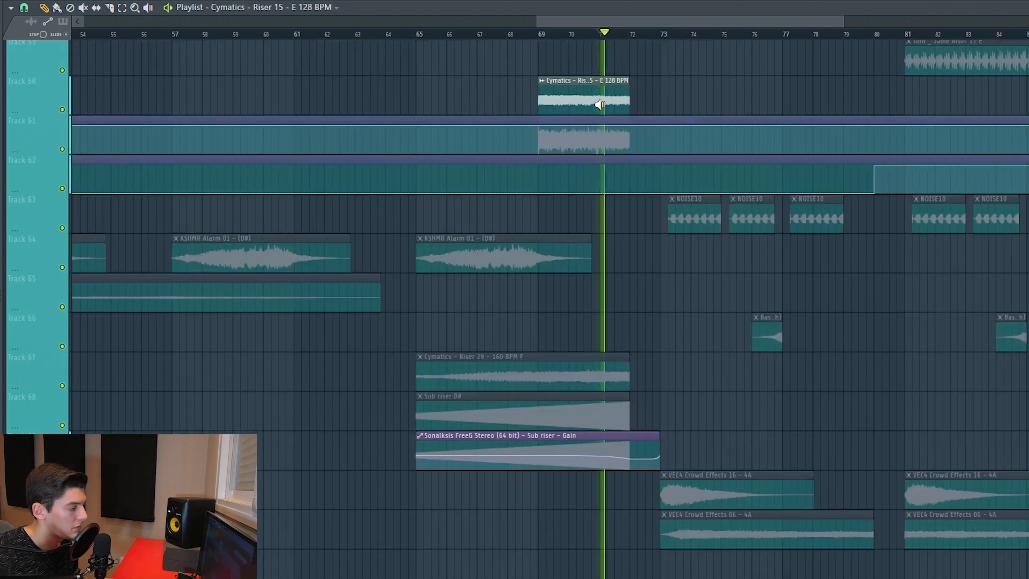
{"action": "scroll", "coordinate": [598, 161], "scroll_direction": "down", "scroll_amount": 5}
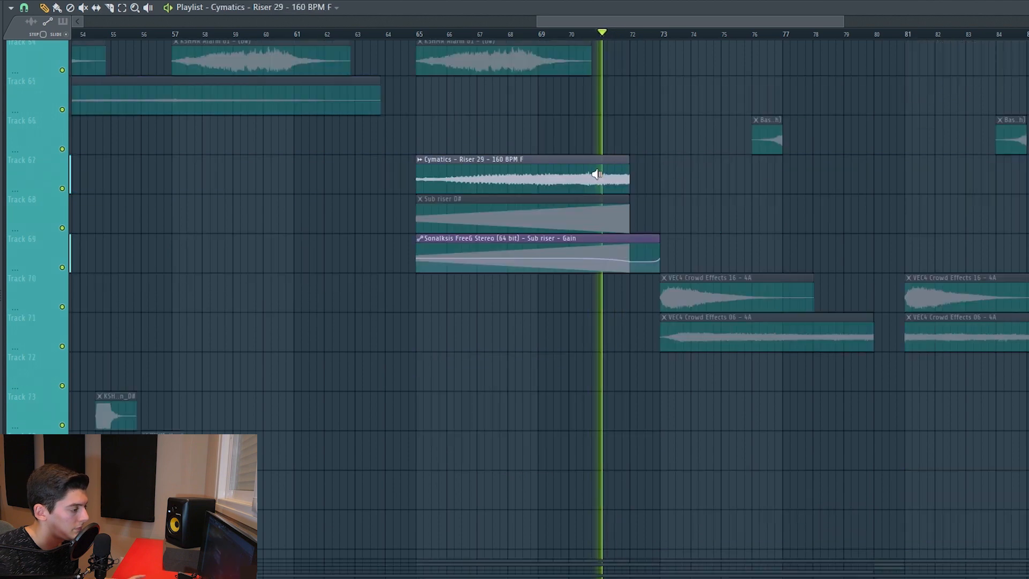
{"action": "key", "text": "space"}
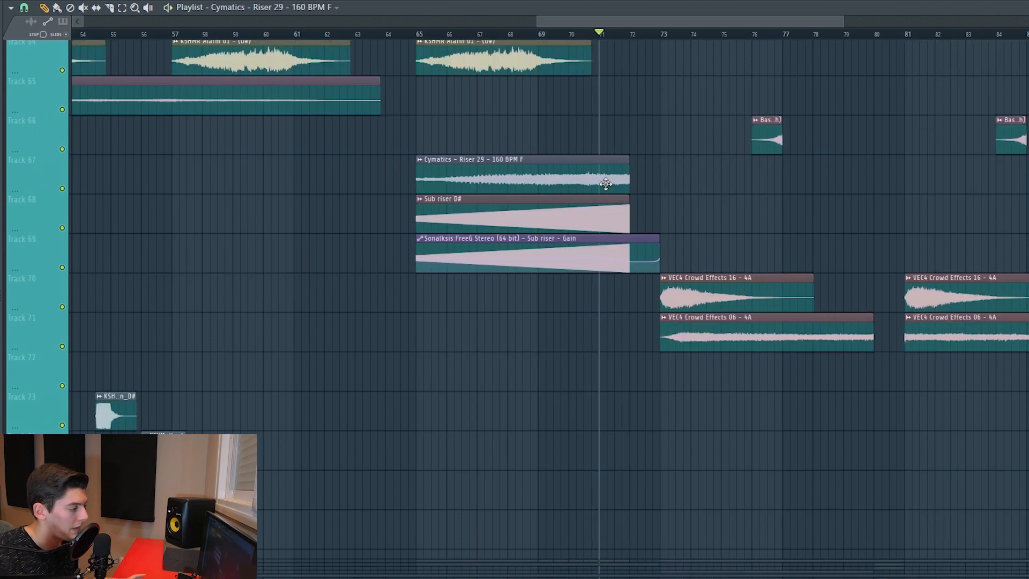
Solo the sub risers on tracks 68 and 69 separately and together, auditioning them near bar 71.
{"action": "right_click", "coordinate": [62, 229]}
{"action": "key", "text": "space"}
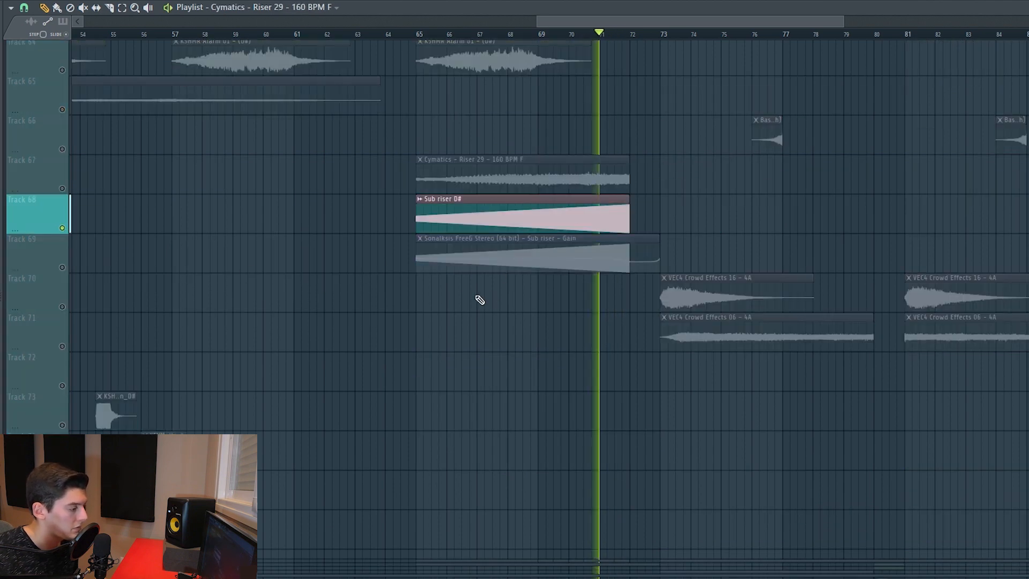
{"action": "right_click", "coordinate": [63, 268]}
{"action": "key", "text": "space"}
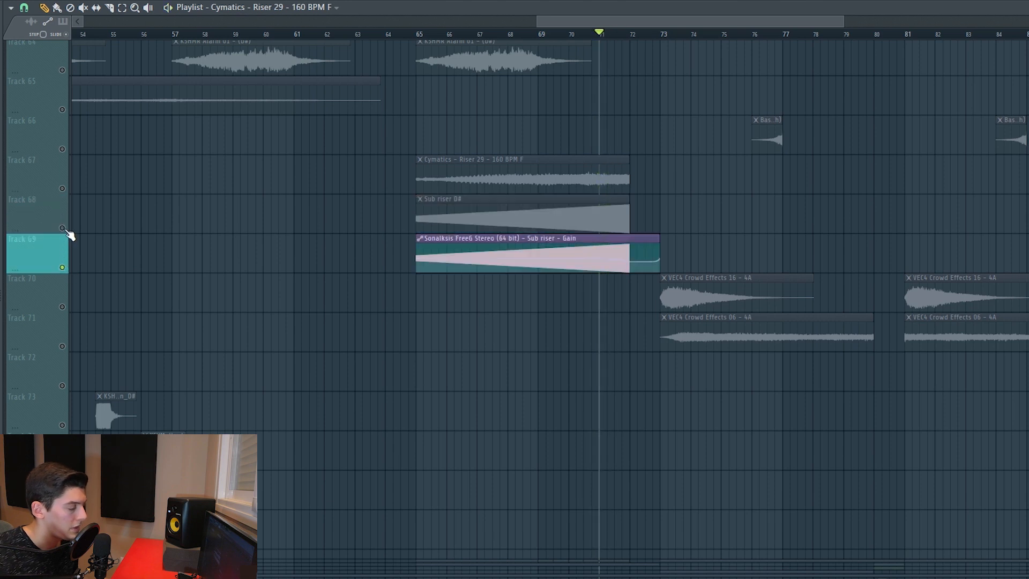
{"action": "left_click", "coordinate": [62, 229], "text": "ctrl"}
{"action": "key", "text": "space"}
{"action": "key", "text": "space"}
Look over the LEADS group at bar 69, and solo the Break chords group with the playhead at bar 65.
{"action": "scroll", "coordinate": [522, 153], "scroll_direction": "down", "scroll_amount": 4}
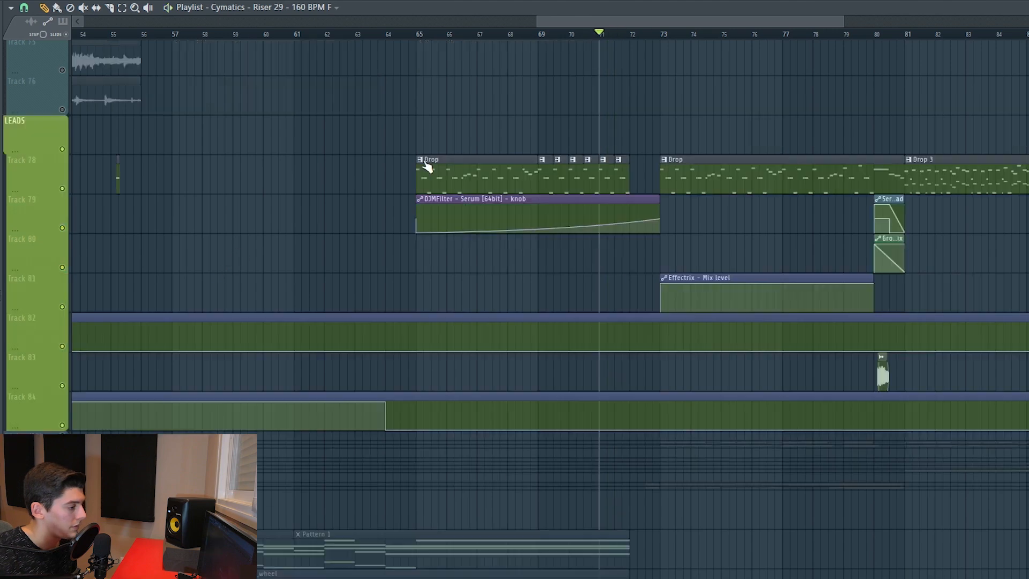
{"action": "left_click", "coordinate": [547, 36]}
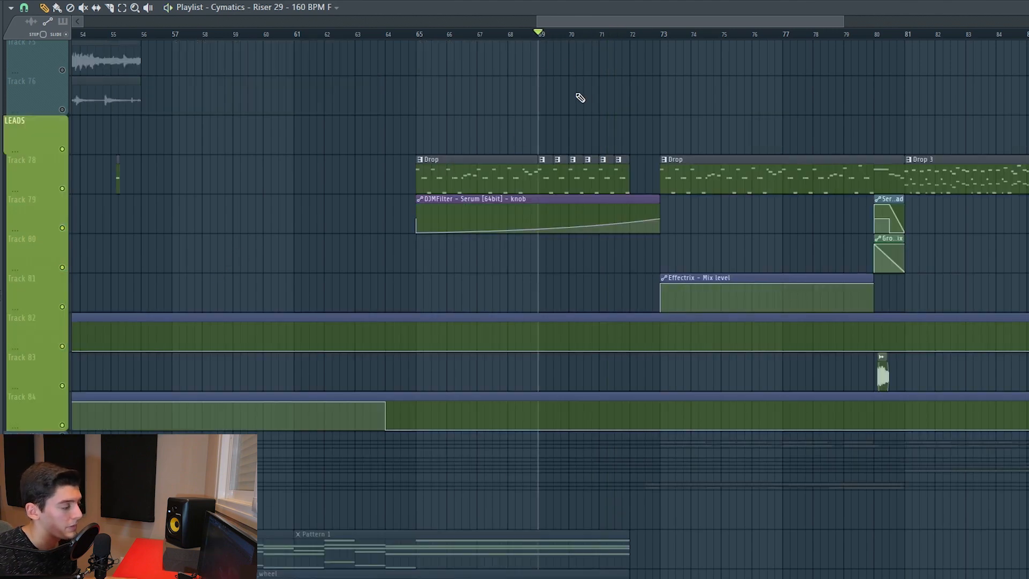
{"action": "scroll", "coordinate": [557, 118], "scroll_direction": "down", "scroll_amount": 8}
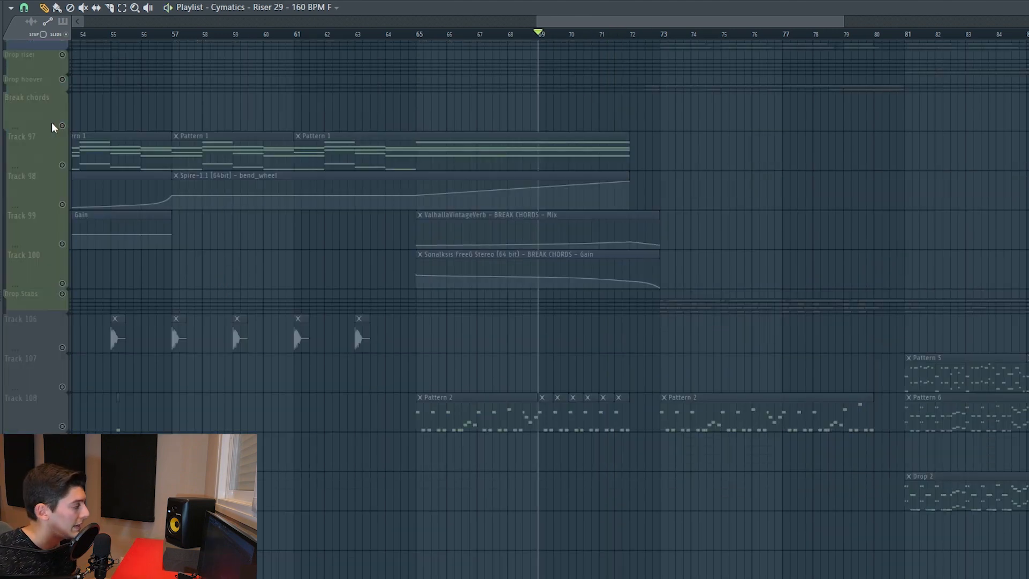
{"action": "left_click_drag", "start_coordinate": [756, 158], "coordinate": [777, 183]}
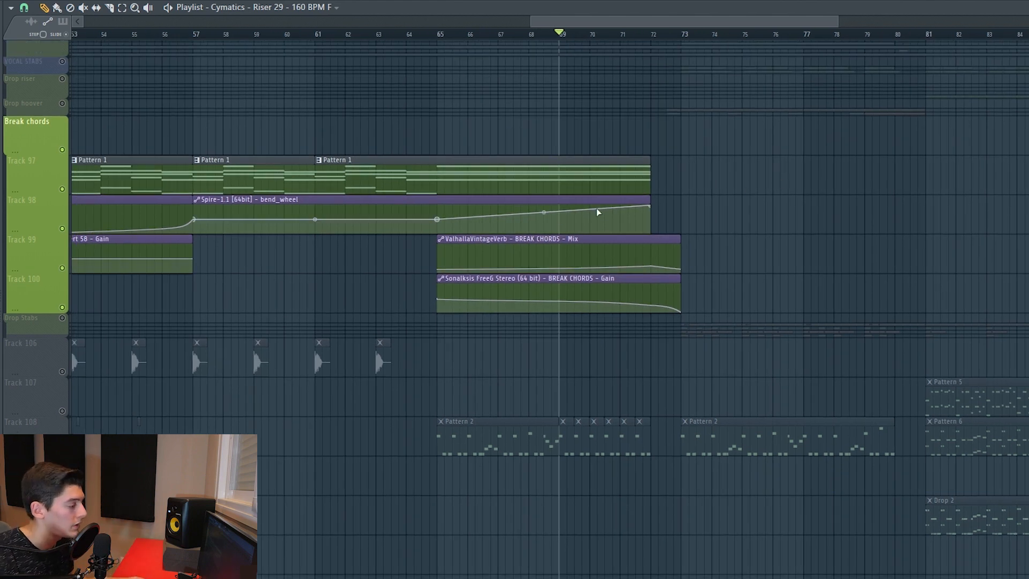
{"action": "scroll", "coordinate": [531, 128], "scroll_direction": "up", "scroll_amount": 3}
{"action": "left_click", "coordinate": [459, 35]}
{"action": "scroll", "coordinate": [458, 40], "scroll_direction": "up", "scroll_amount": 3}
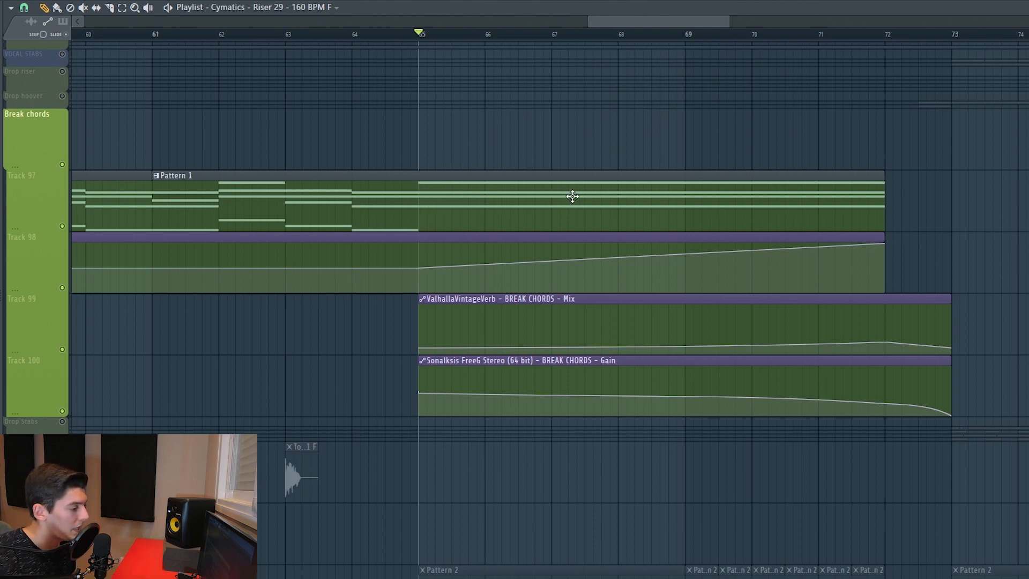
Audition the Break chords' rising pitch, reverb and gain automation from bars 65, 68 and 71.
{"action": "mouse_move", "coordinate": [417, 254]}
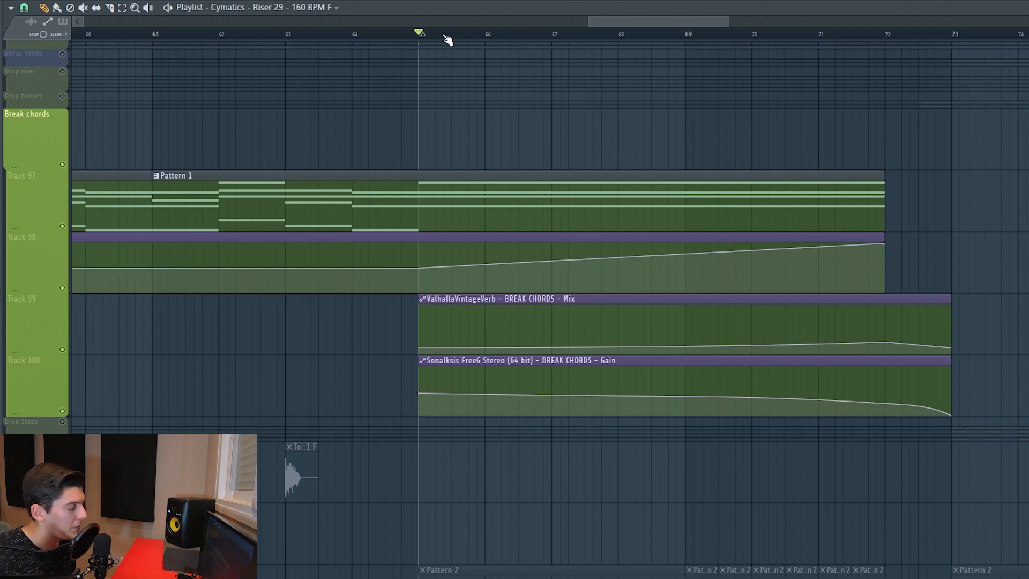
{"action": "key", "text": "space"}
{"action": "key", "text": "space"}
{"action": "left_click", "coordinate": [625, 38]}
{"action": "key", "text": "space"}
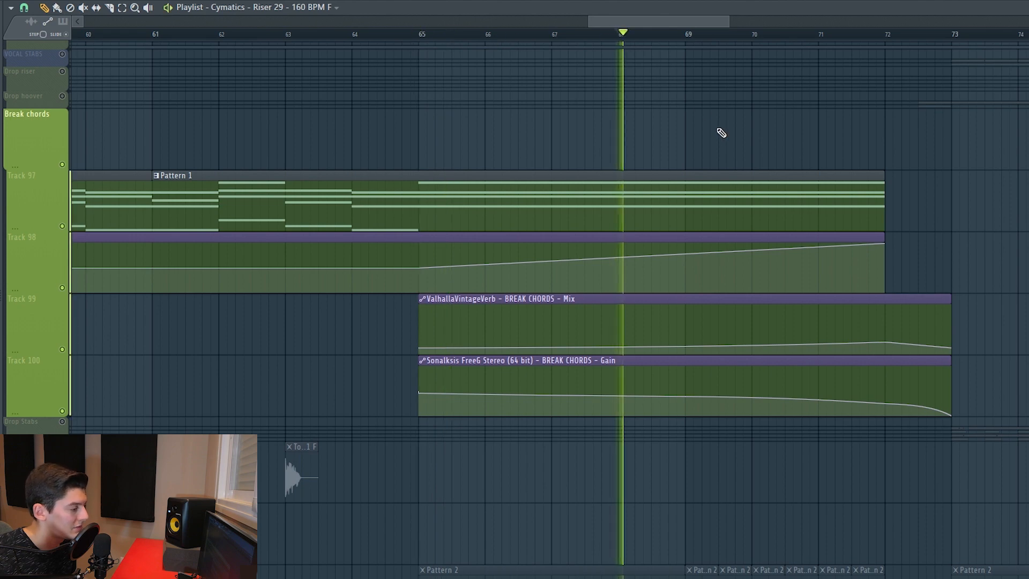
{"action": "key", "text": "space"}
{"action": "left_click", "coordinate": [815, 37]}
{"action": "key", "text": "space"}
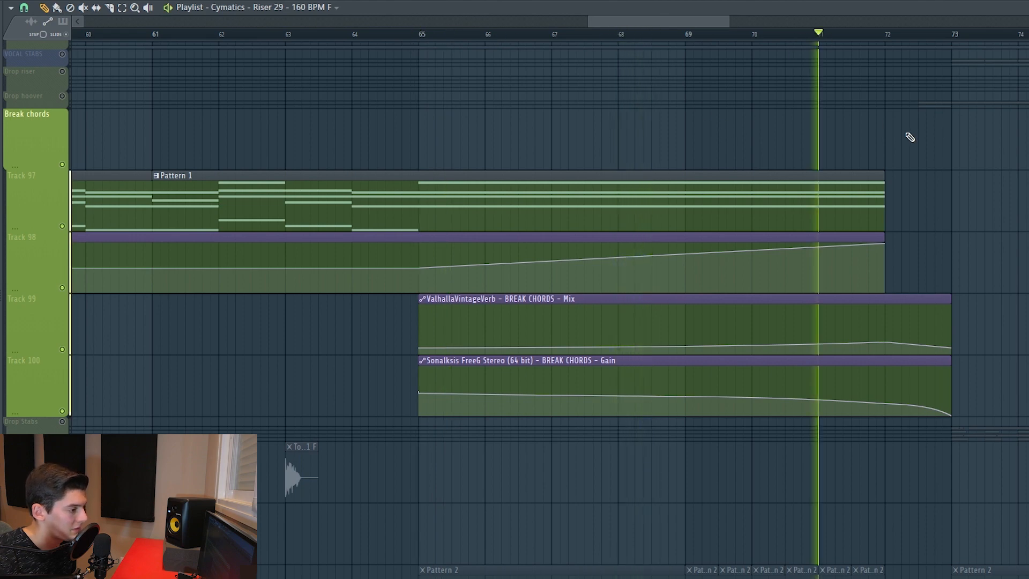
{"action": "key", "text": "space"}
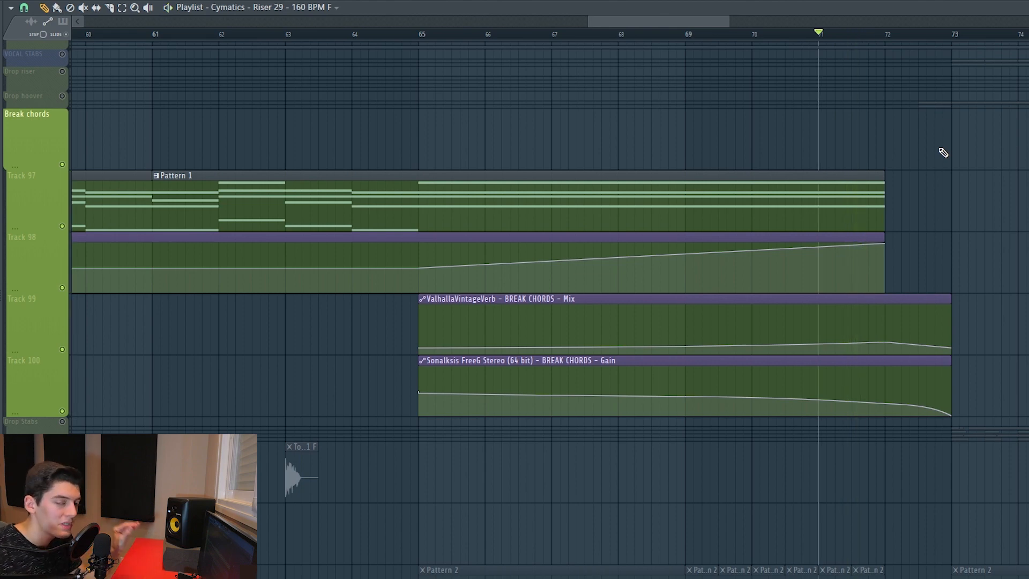
Solo tracks 24 to 27 and audition the predrop drum fill from bar 72.
{"action": "left_click_drag", "start_coordinate": [931, 175], "coordinate": [845, 111]}
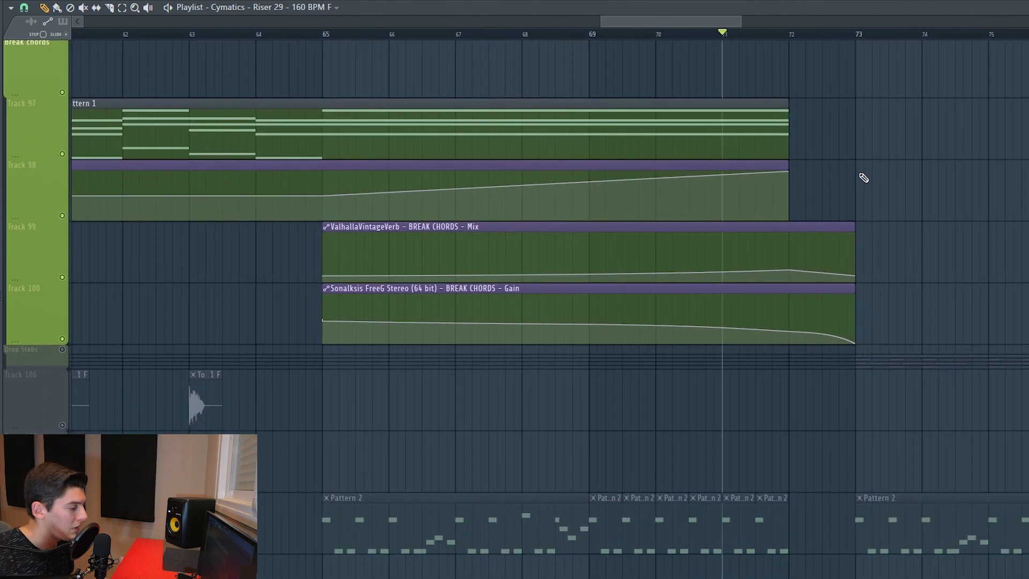
{"action": "scroll", "coordinate": [861, 175], "scroll_direction": "down", "scroll_amount": 4}
{"action": "scroll", "coordinate": [752, 200], "scroll_direction": "up", "scroll_amount": 2}
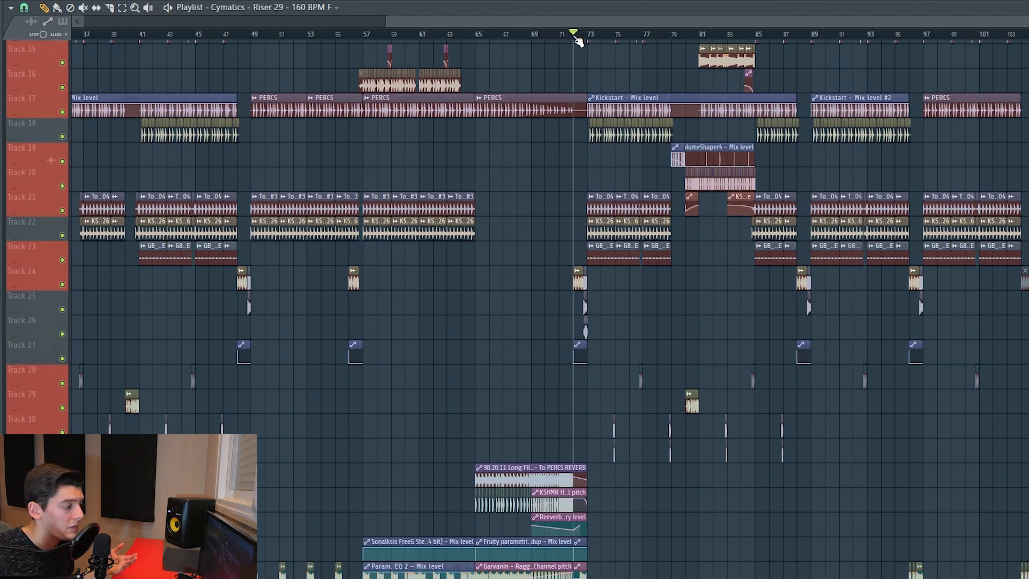
{"action": "scroll", "coordinate": [569, 34], "scroll_direction": "up", "scroll_amount": 5}
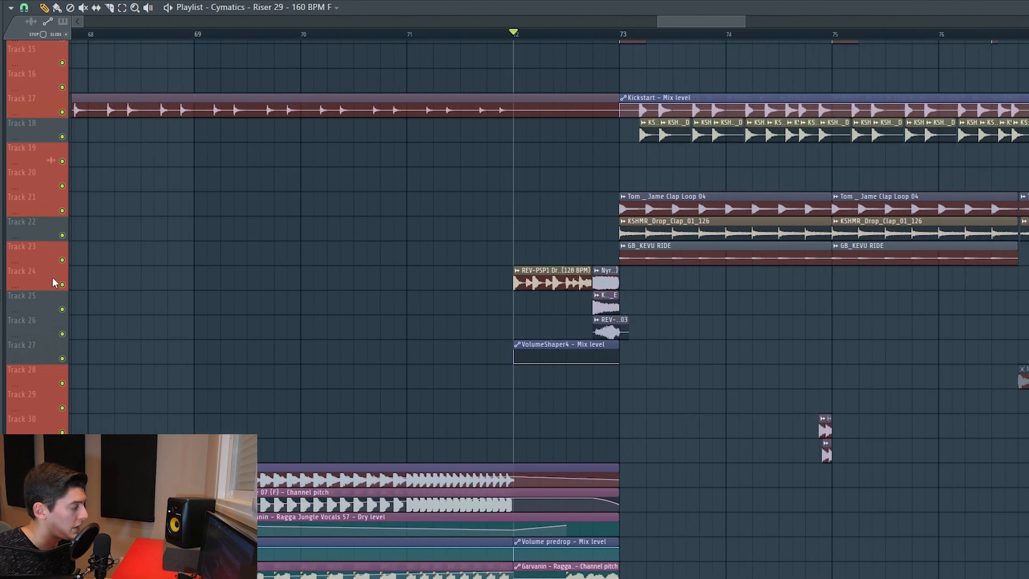
{"action": "right_click", "coordinate": [63, 284]}
{"action": "left_click", "coordinate": [62, 309]}
{"action": "left_click", "coordinate": [62, 334]}
{"action": "left_click", "coordinate": [63, 358]}
{"action": "key", "text": "space"}
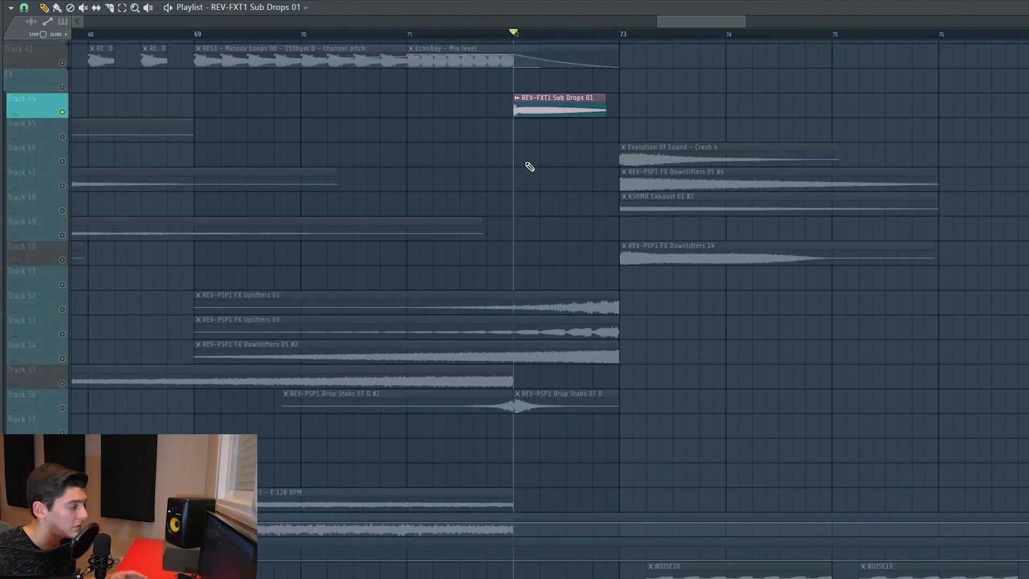
Audition the sub drop on track 44 and the soloed uplifter layers on tracks 52 to 54 from bar 72.
{"action": "key", "text": "space"}
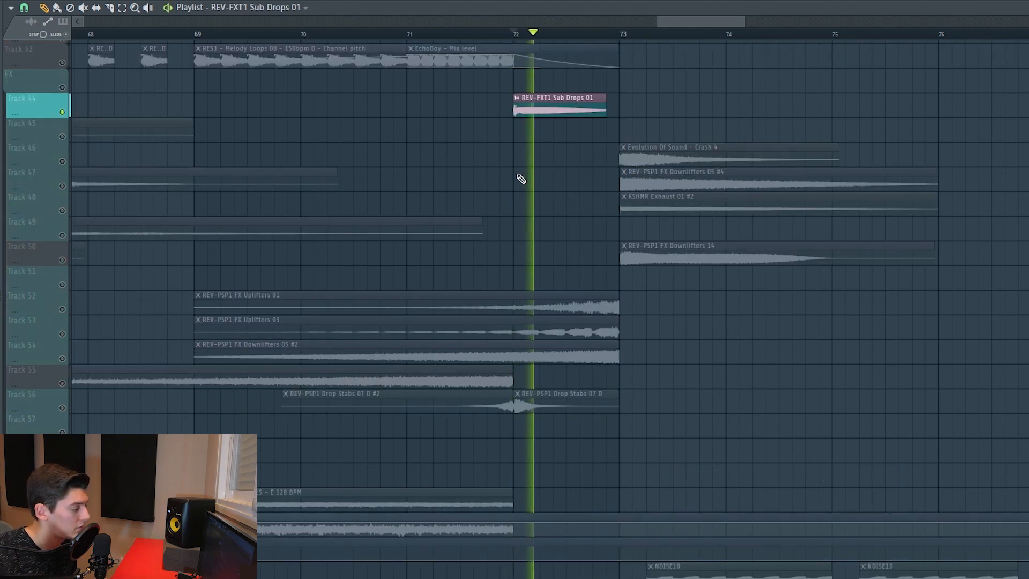
{"action": "key", "text": "space"}
{"action": "left_click_drag", "start_coordinate": [63, 311], "coordinate": [65, 359]}
{"action": "scroll", "coordinate": [572, 202], "scroll_direction": "down", "scroll_amount": 2}
{"action": "key", "text": "space"}
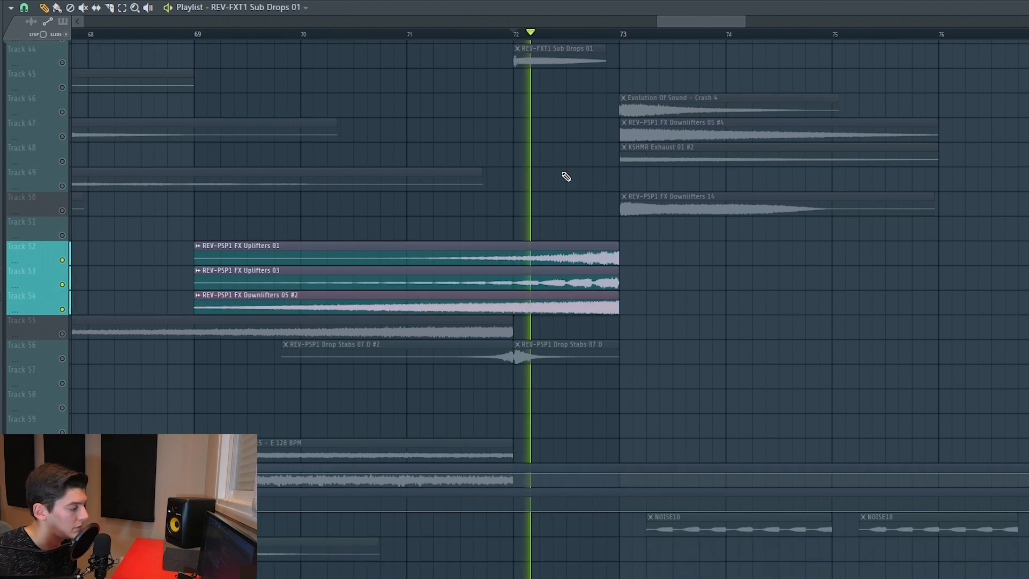
{"action": "key", "text": "space"}
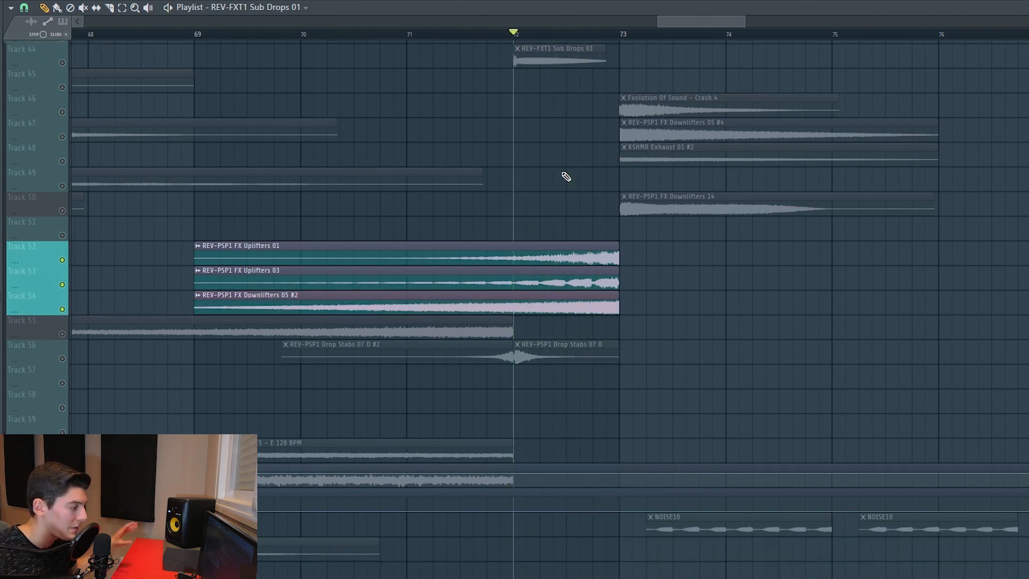
Solo track 56 and audition the REV-PSP1 Drop Stabs 07 clips from just before bar 72.
{"action": "scroll", "coordinate": [58, 292], "scroll_direction": "down", "scroll_amount": 3}
{"action": "left_click", "coordinate": [55, 289]}
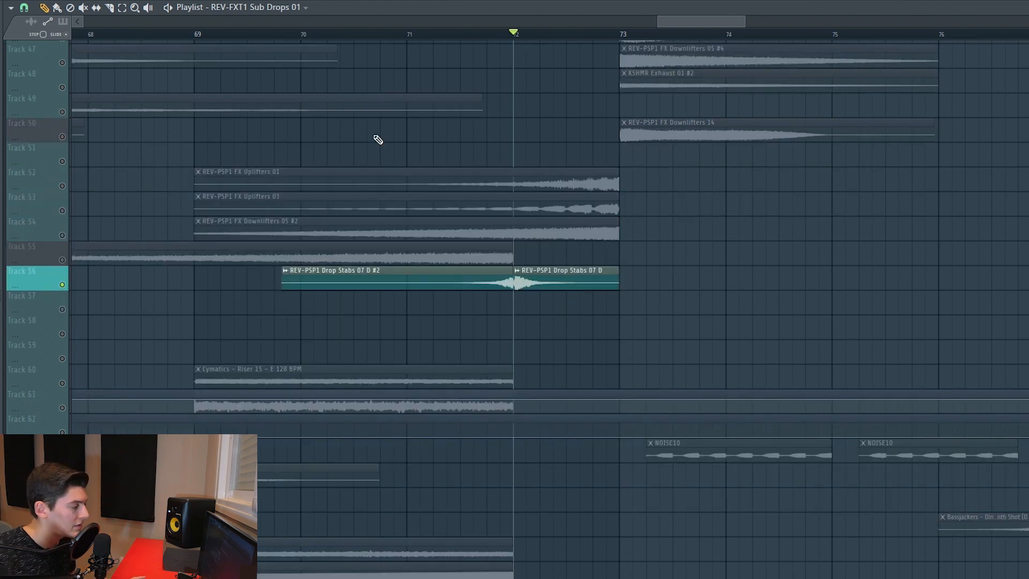
{"action": "left_click", "coordinate": [502, 42]}
{"action": "key", "text": "space"}
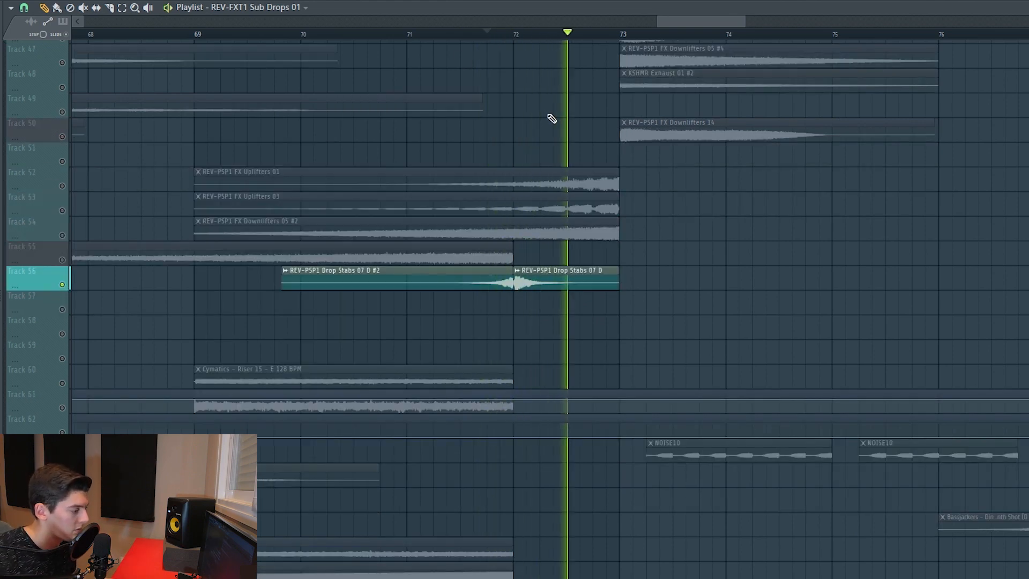